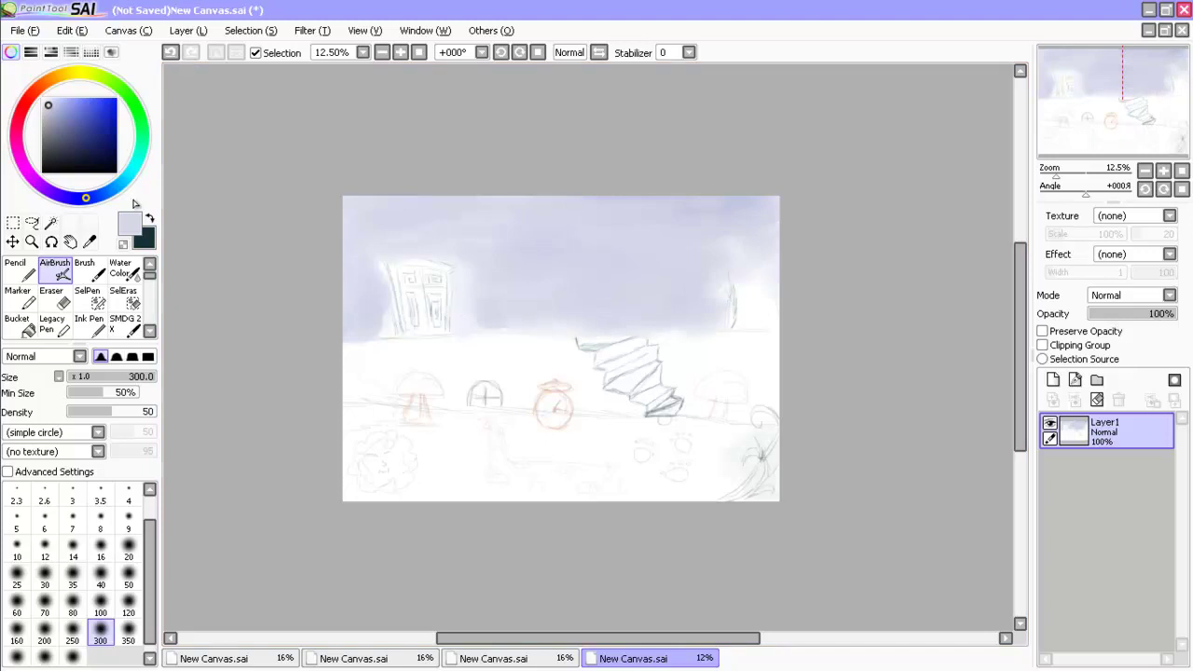
Blend muted mauve tones into the lavender sky around the door sketch with the Water Color and Brush tools.
key(c)
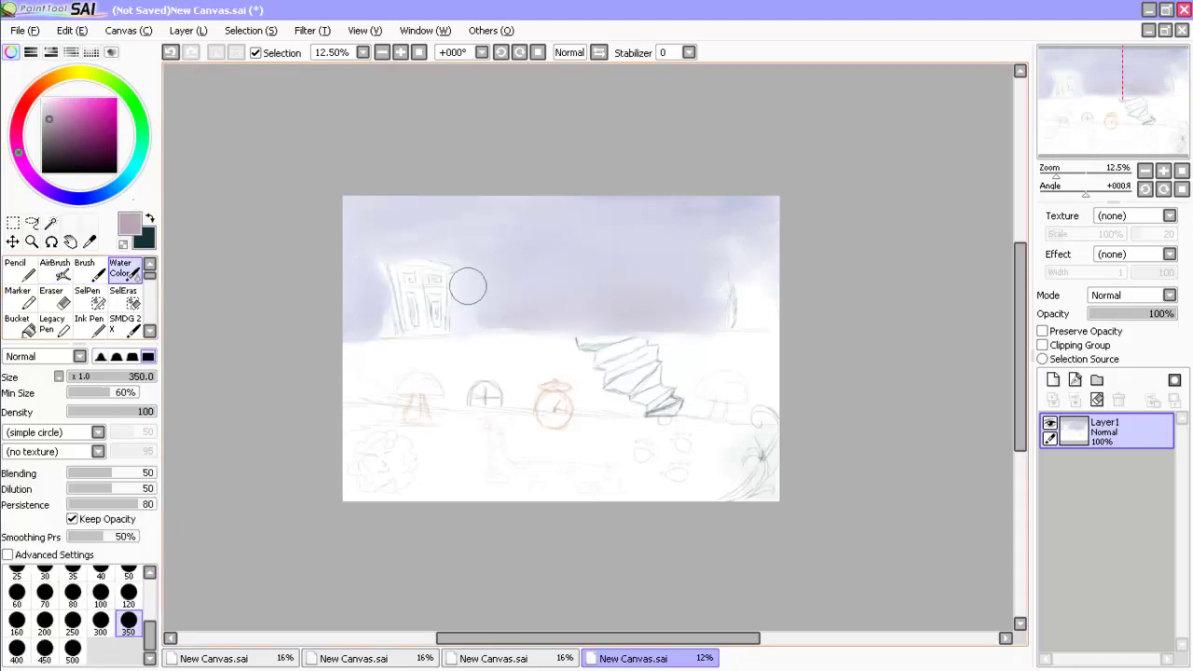
key(b)
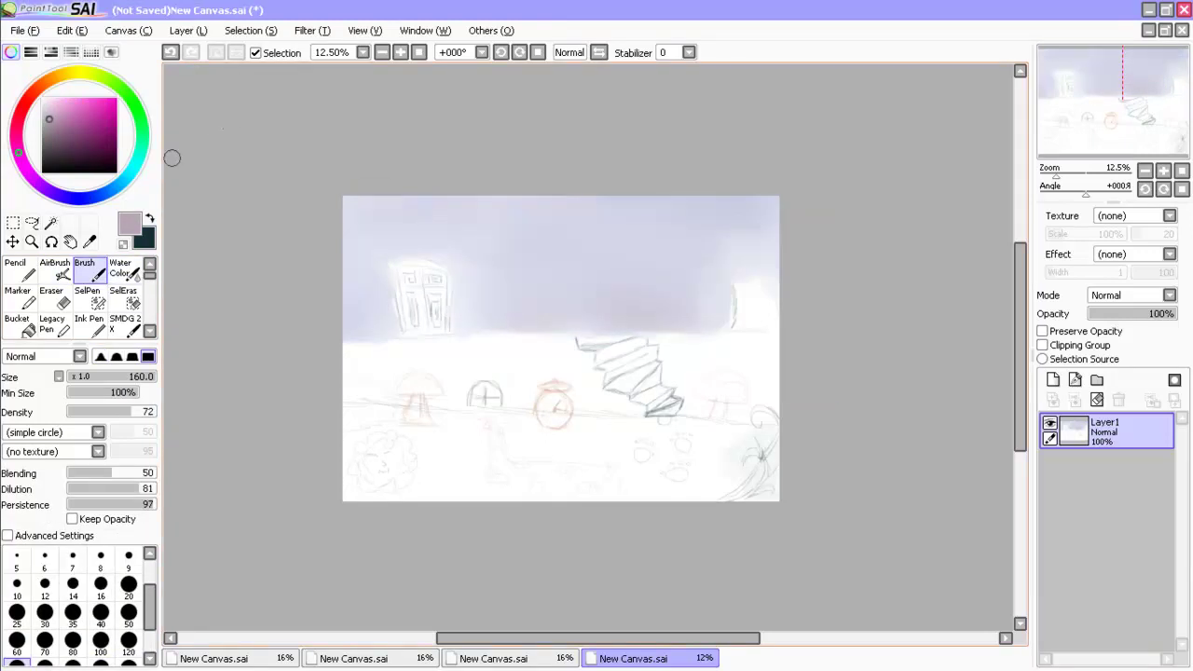
key(c)
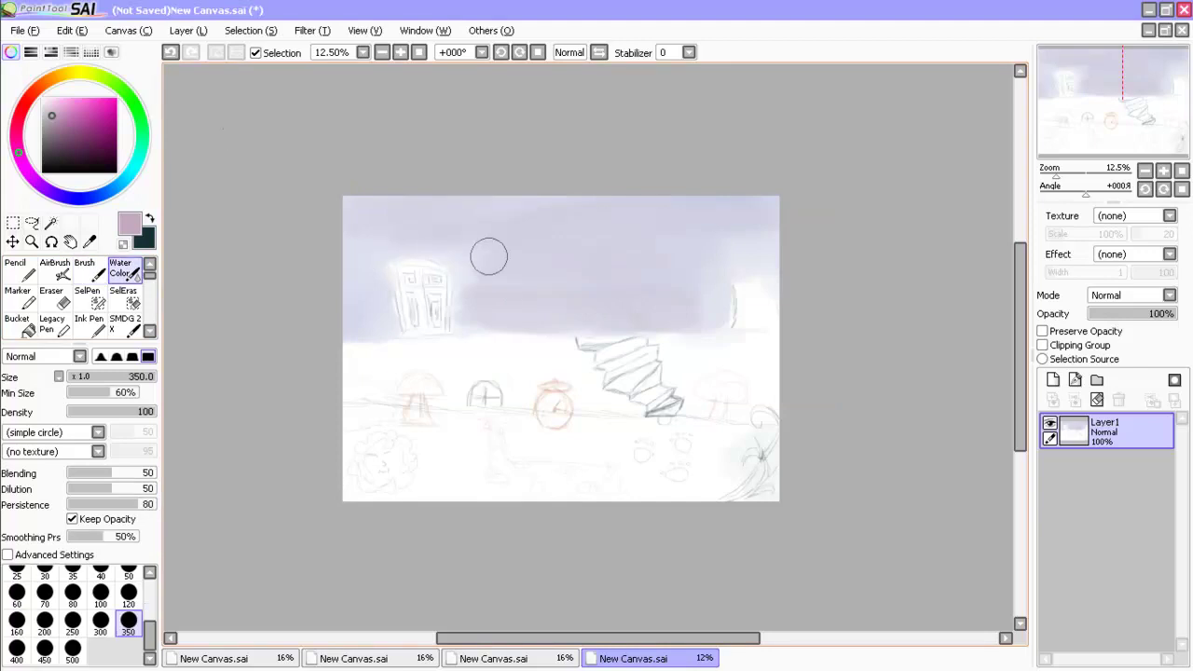
Block in the brown twisted tree trunk and its thick main limbs over the sky near the canvas's right edge.
scroll(666, 454, up, 4)
scroll(746, 373, up, 3)
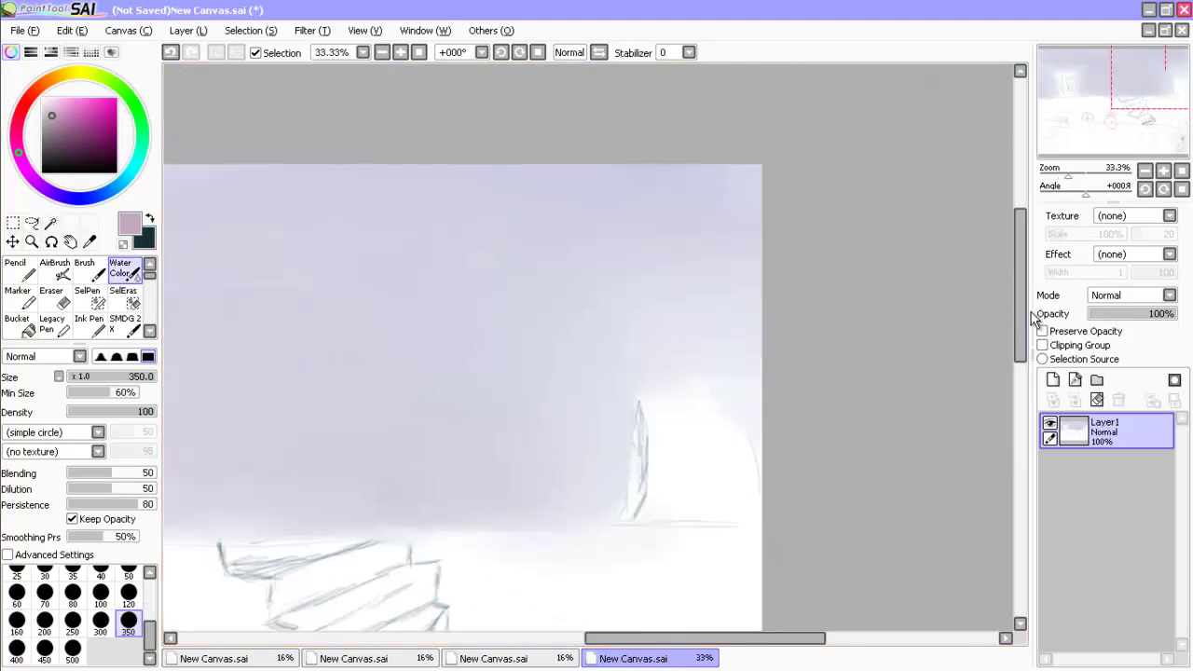
key(b)
click(101, 612)
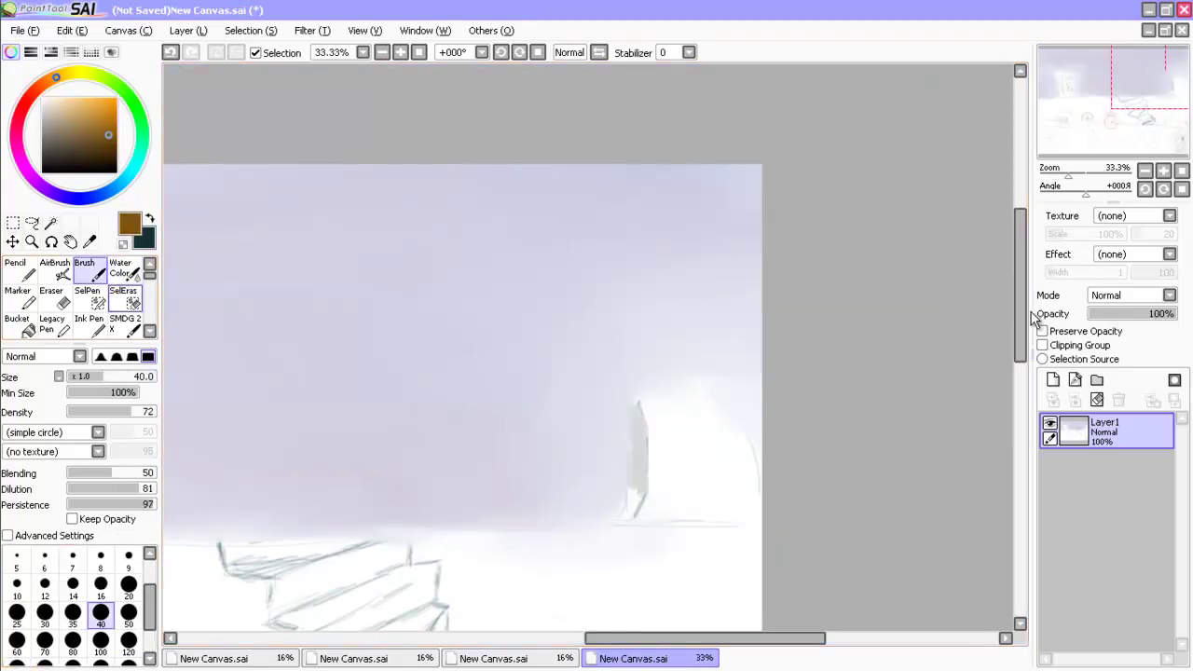
mouse_move(636, 450)
mouse_down()
mouse_move(681, 442)
mouse_move(669, 416)
mouse_move(682, 466)
mouse_move(743, 460)
mouse_move(657, 508)
mouse_move(654, 485)
mouse_move(656, 504)
mouse_move(720, 413)
mouse_move(639, 414)
mouse_move(692, 380)
mouse_move(638, 344)
mouse_move(606, 281)
mouse_up()
click(128, 640)
drag(557, 511, 554, 394)
key(b)
key(b)
mouse_move(536, 509)
mouse_down()
mouse_move(580, 432)
mouse_move(677, 352)
mouse_move(653, 315)
mouse_move(551, 240)
mouse_move(616, 182)
mouse_up()
mouse_move(606, 359)
mouse_down()
mouse_move(594, 394)
mouse_move(711, 454)
mouse_up()
Paint the tree's branches at brush size 60 and finish them with thin twigs at size 9.
key(bracketleft)
key(bracketleft)
key(bracketleft)
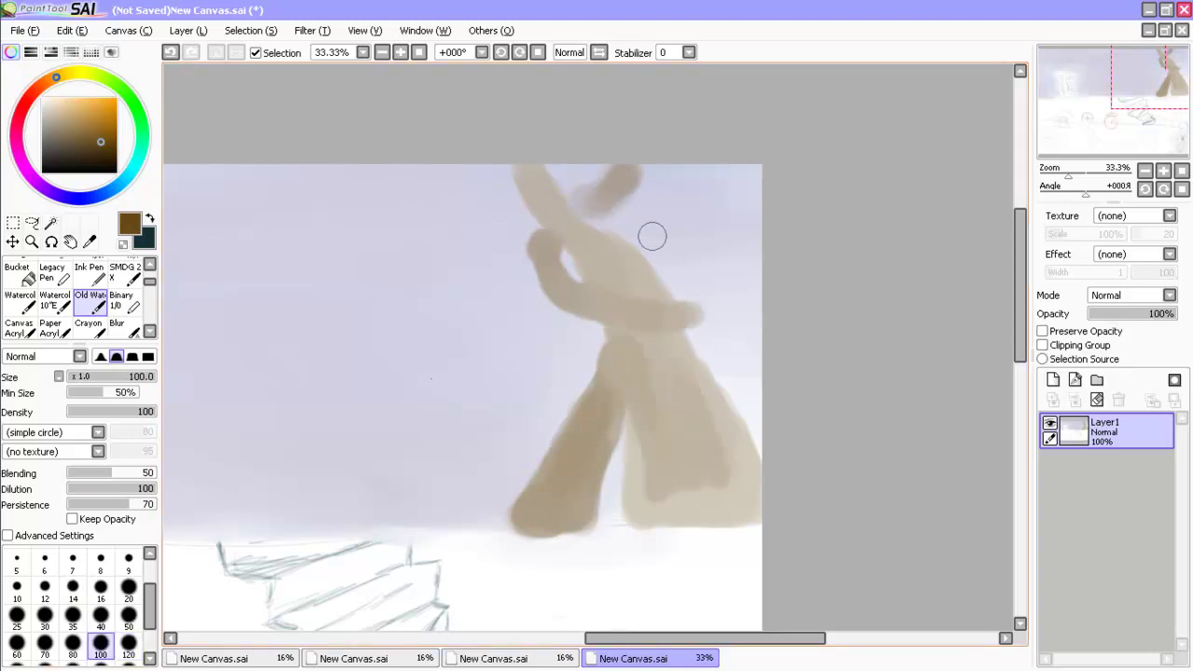
drag(490, 227, 383, 190)
drag(481, 216, 452, 168)
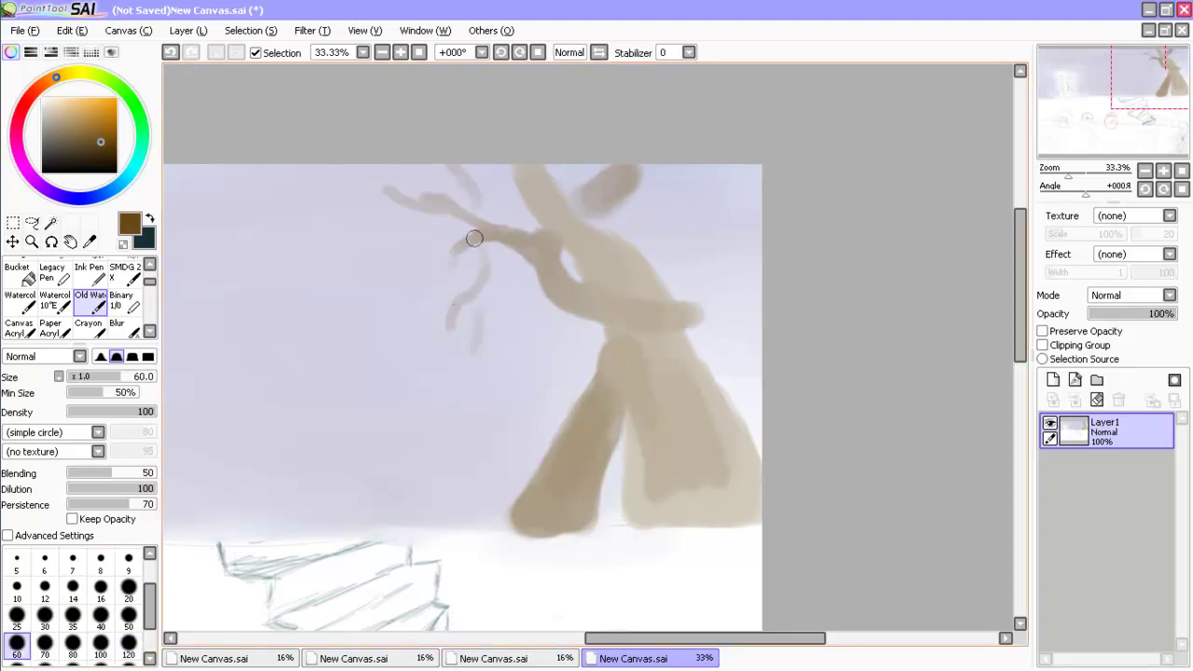
click(129, 558)
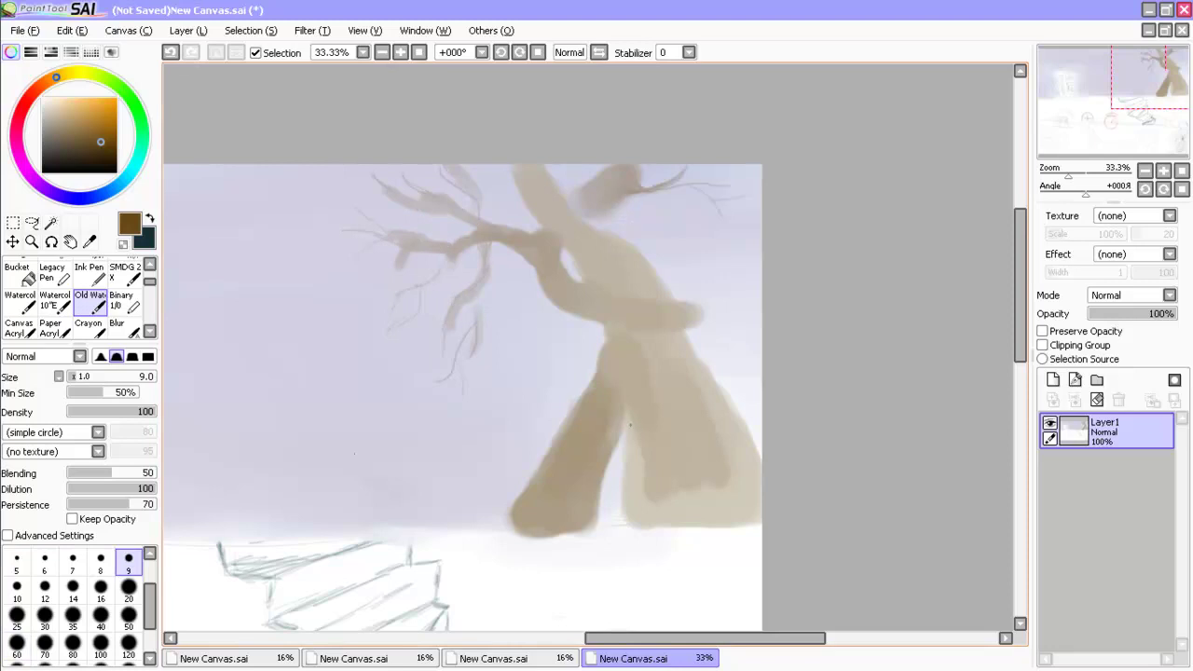
Model the trunk and twisted limb with lighter and darker browns using the Brush at size 50 and the Marker at size 70.
key(b)
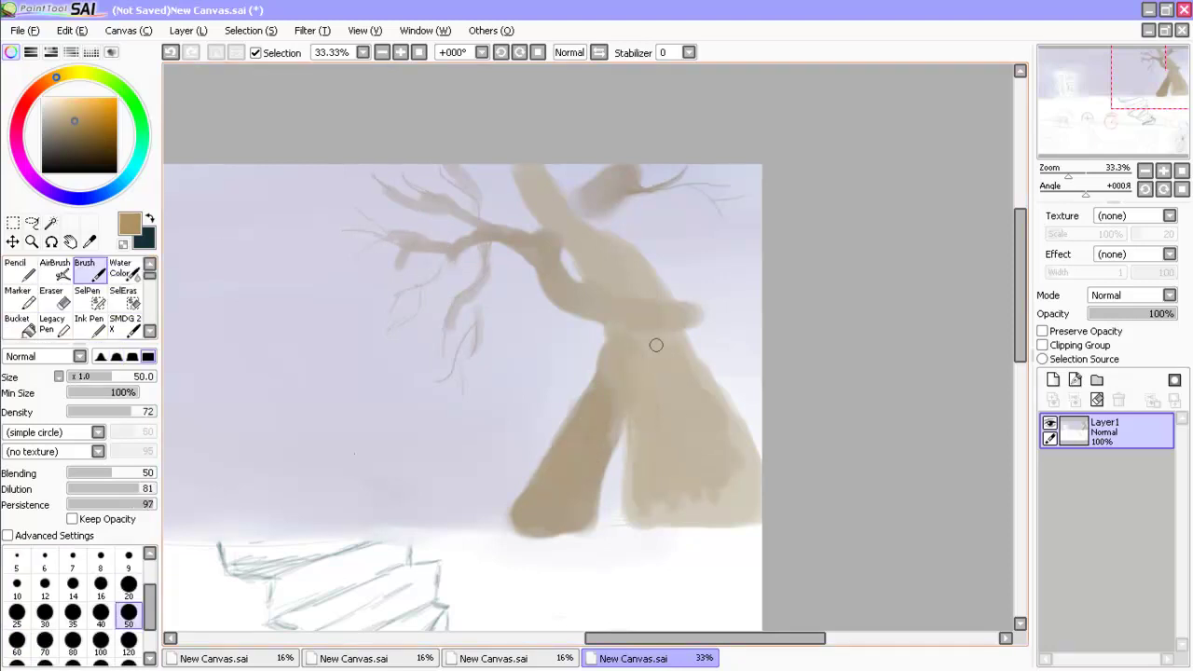
mouse_move(526, 502)
mouse_down()
mouse_move(634, 388)
mouse_move(642, 469)
mouse_move(639, 383)
mouse_up()
alt+click(639, 383)
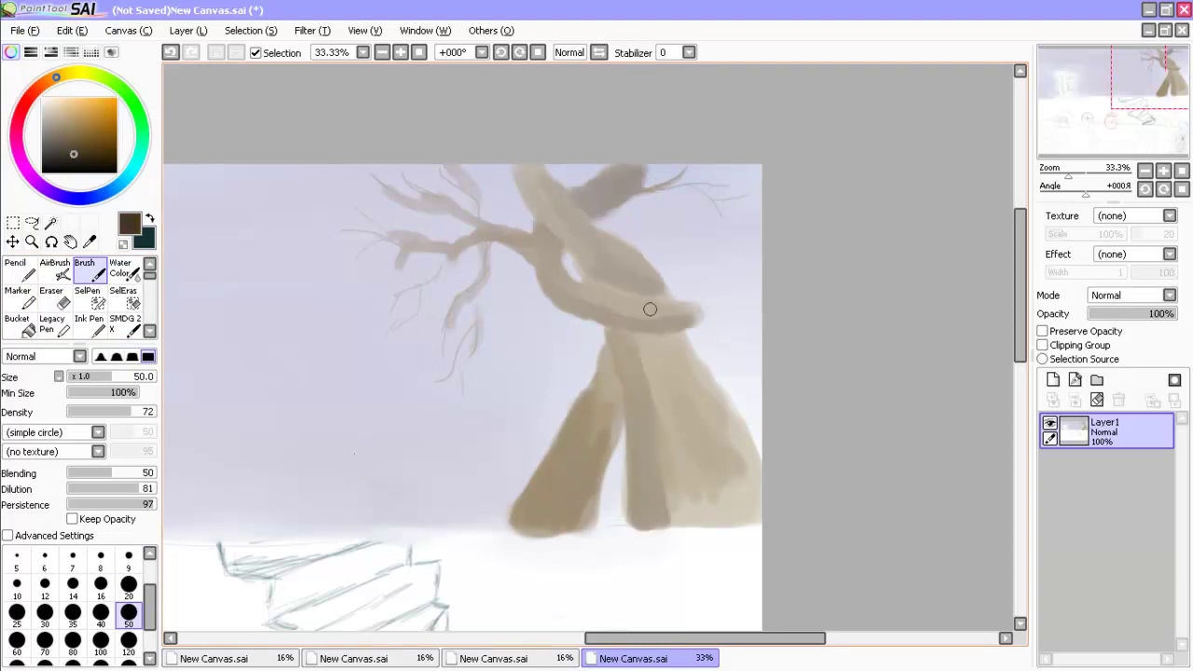
key(m)
mouse_move(689, 408)
mouse_down()
mouse_move(595, 354)
mouse_move(676, 437)
mouse_move(563, 441)
mouse_move(726, 451)
mouse_move(685, 454)
mouse_move(606, 314)
mouse_move(612, 271)
mouse_up()
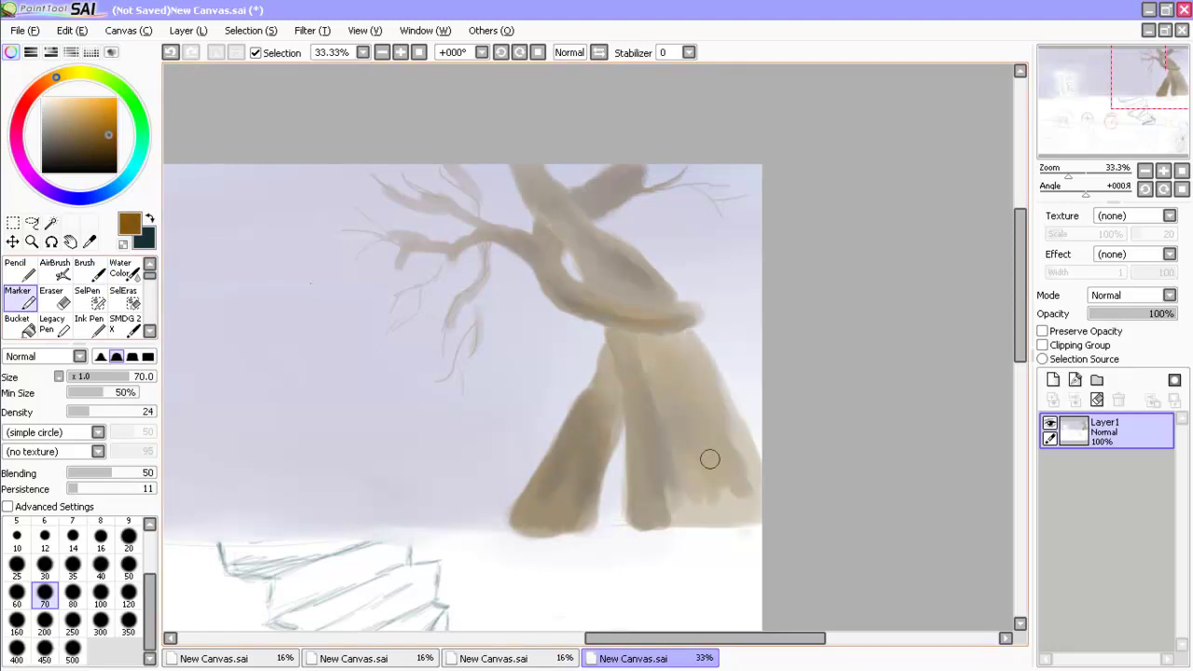
Deepen the shadows on the trunk and add fine light bark streaks with the Brush at size 20.
key(b)
mouse_move(658, 477)
mouse_down()
mouse_move(661, 506)
mouse_move(680, 378)
mouse_move(574, 461)
mouse_up()
key(bracketleft)
key(bracketleft)
key(bracketleft)
key(bracketleft)
key(bracketleft)
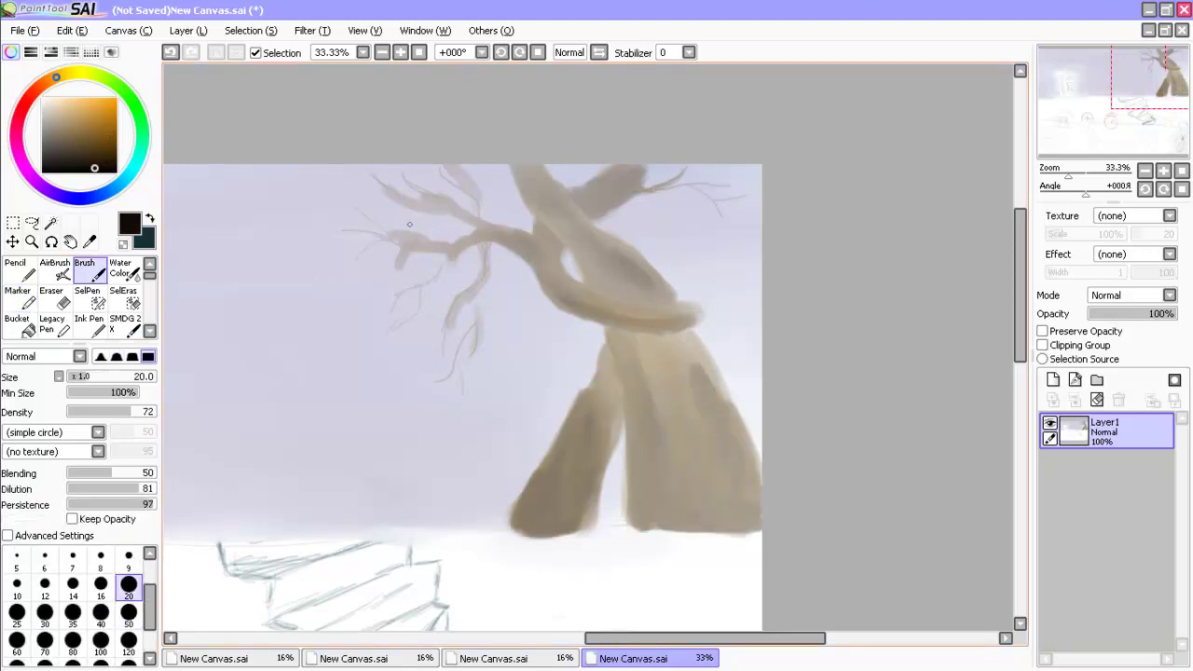
alt+click(661, 323)
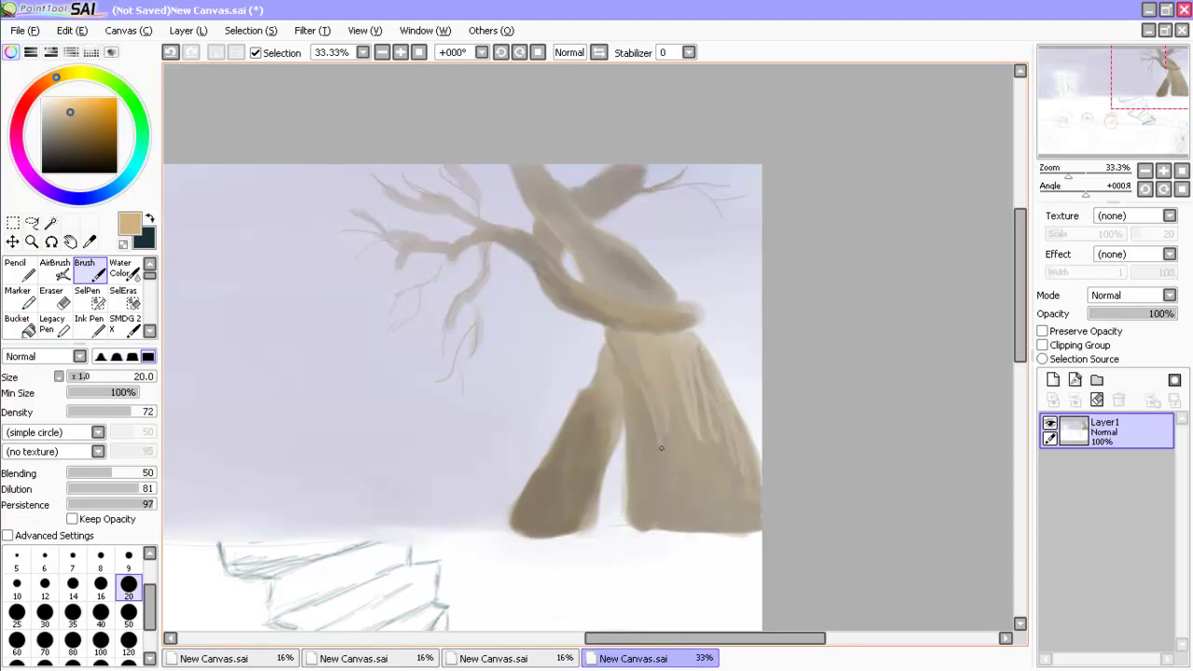
Paint pale green grass blades around the tree's base and along the horizon with the Pencil, Brush and Marker.
scroll(602, 625, down, 3)
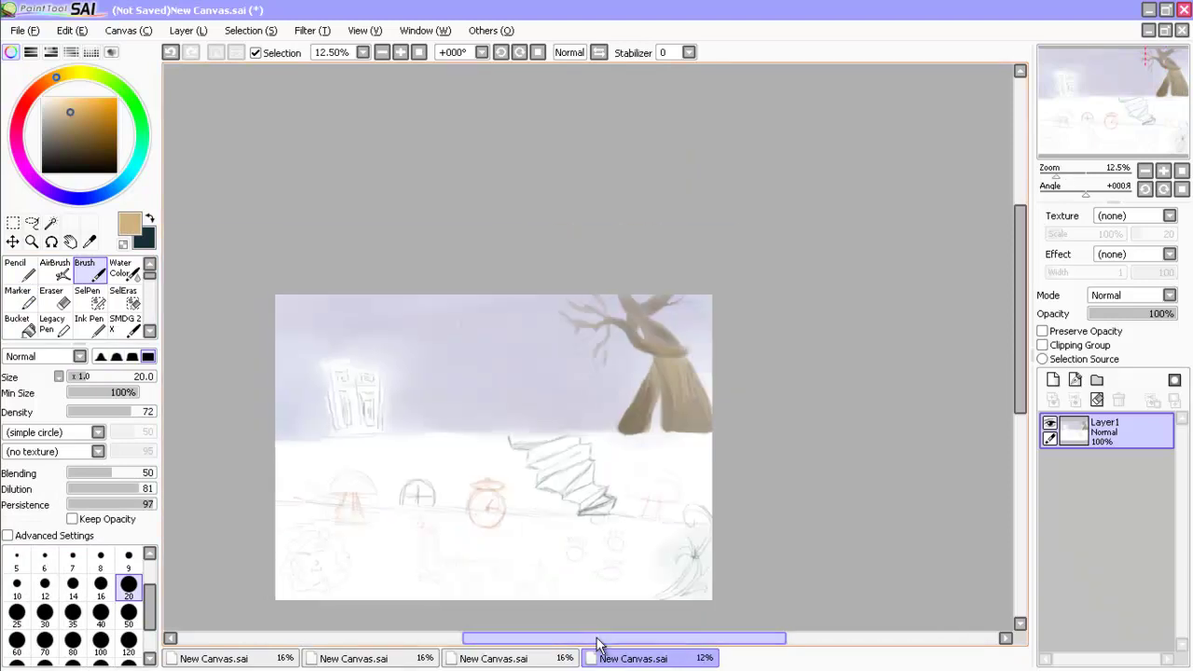
scroll(596, 626, up, 2)
drag(616, 638, 573, 634)
drag(1015, 394, 1016, 401)
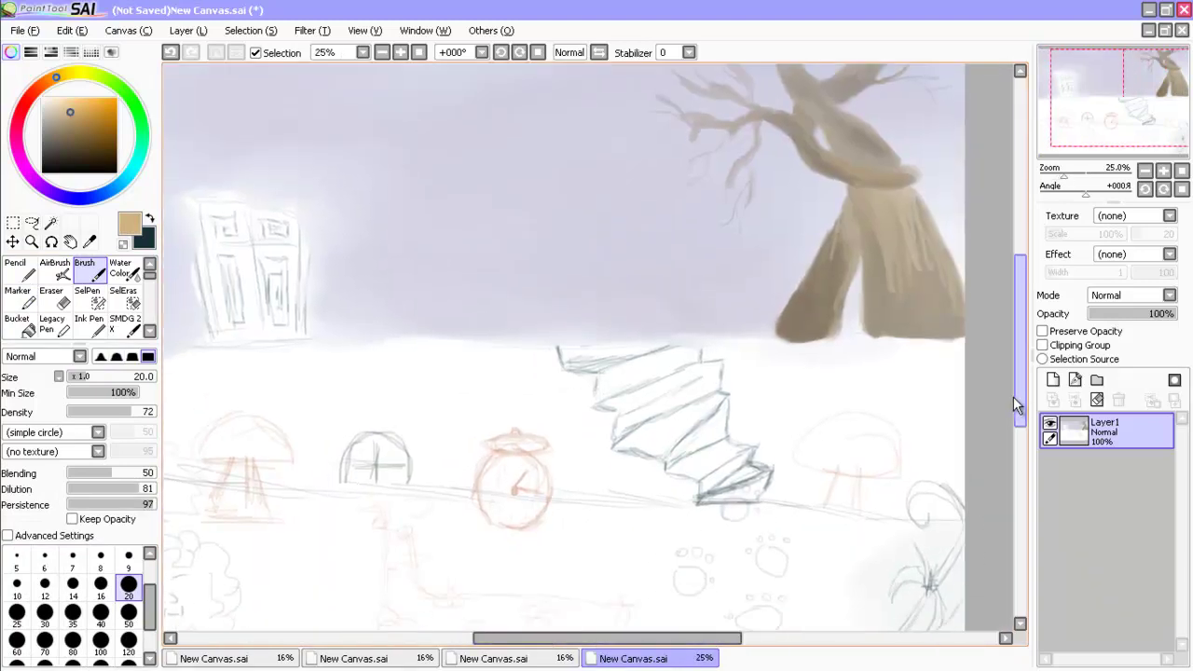
drag(774, 332, 757, 354)
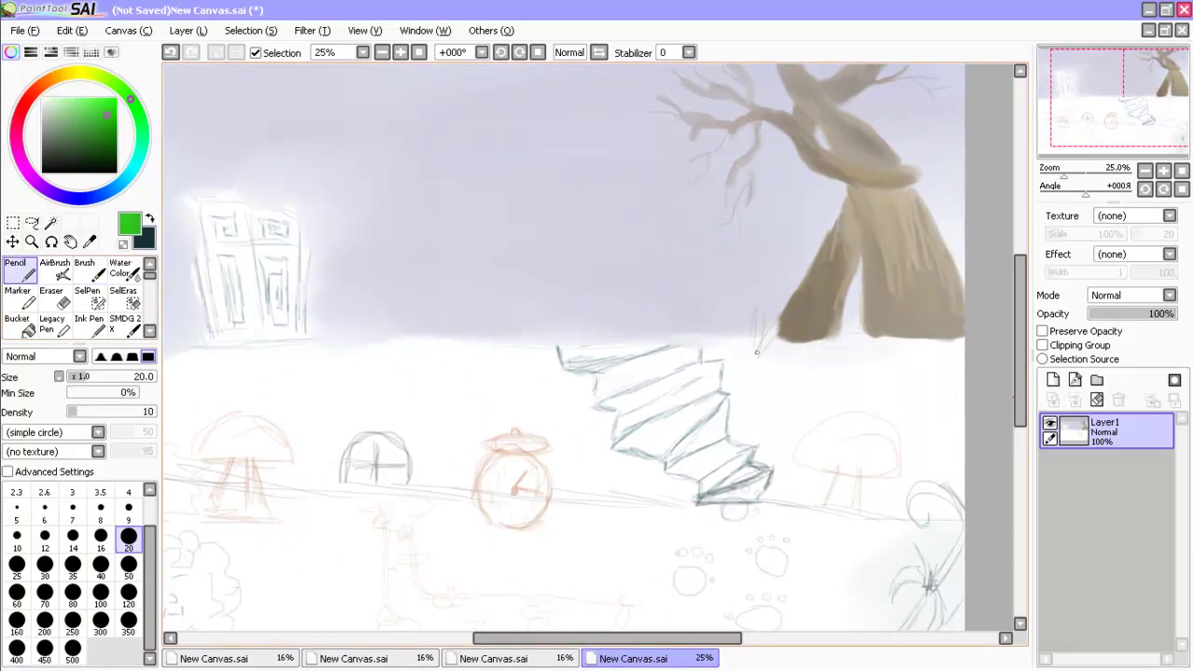
drag(751, 313, 809, 308)
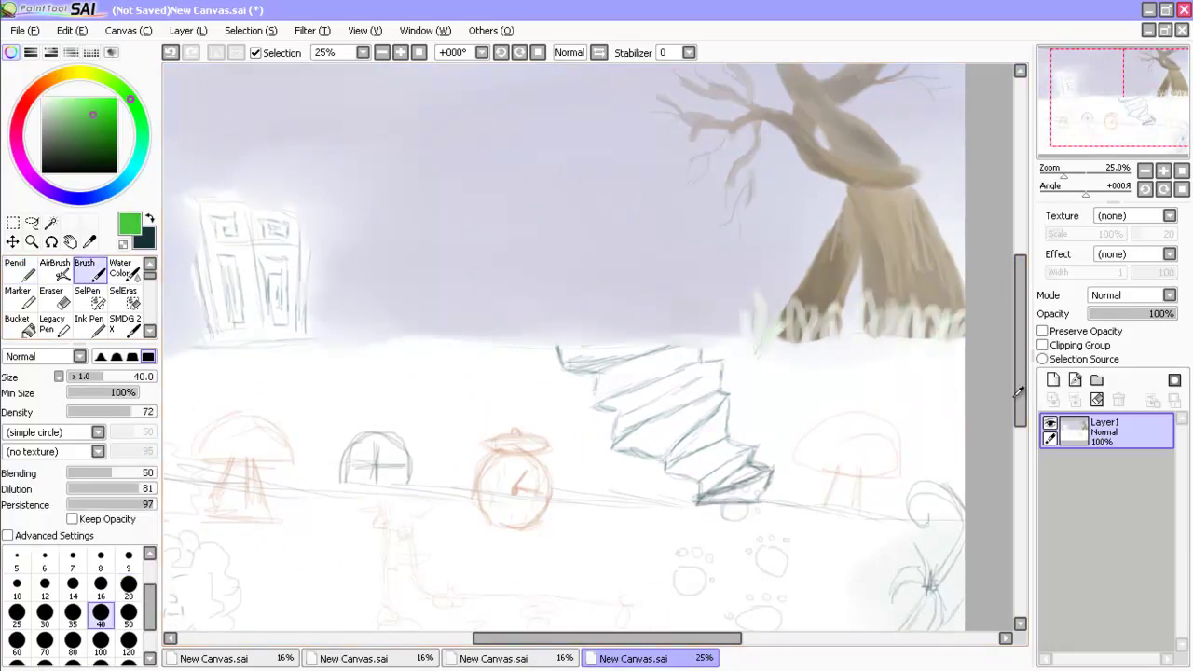
key(m)
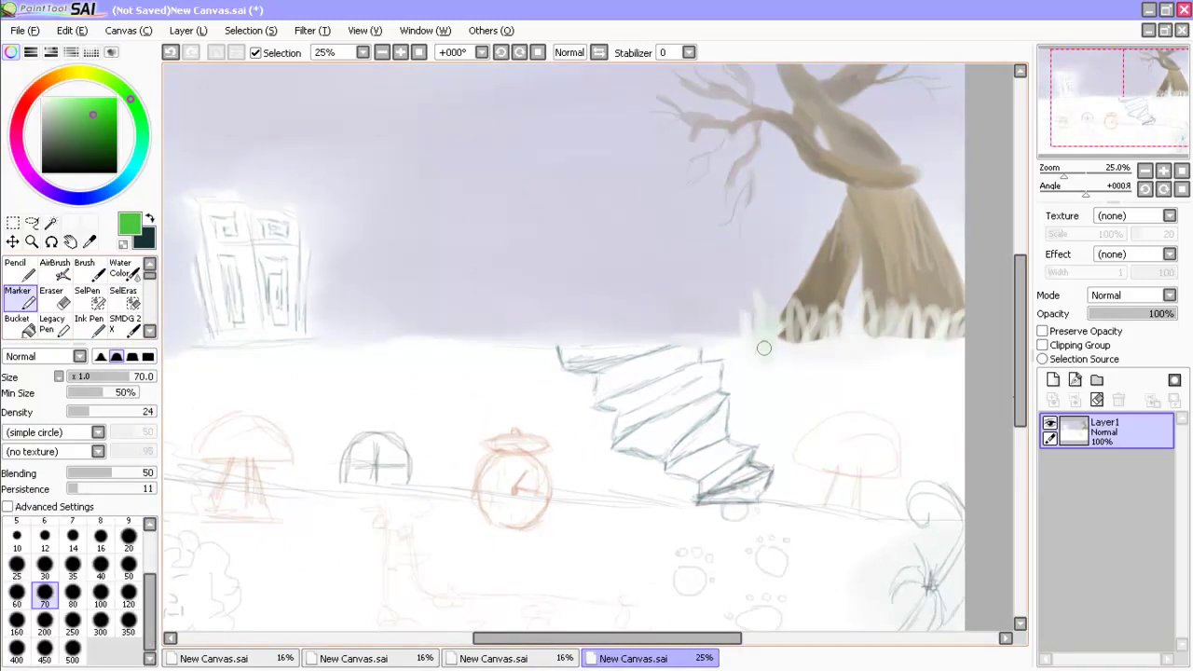
Paint a small rounded red cap shape in the grass at the tree's base.
key(b)
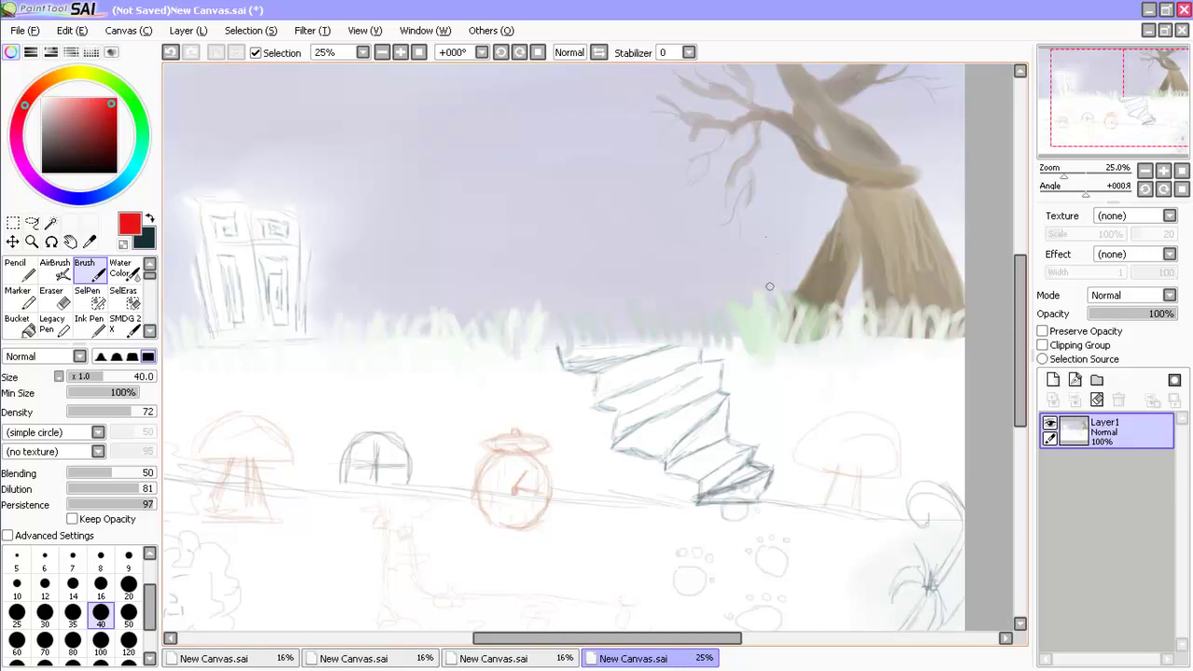
key(m)
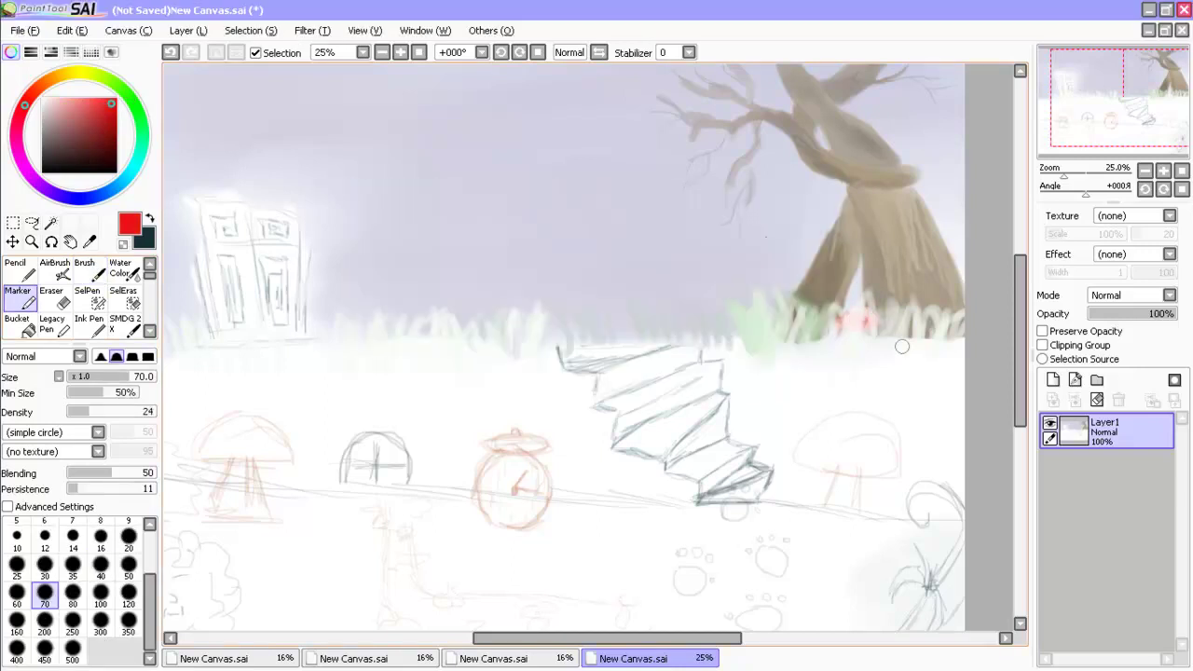
key(b)
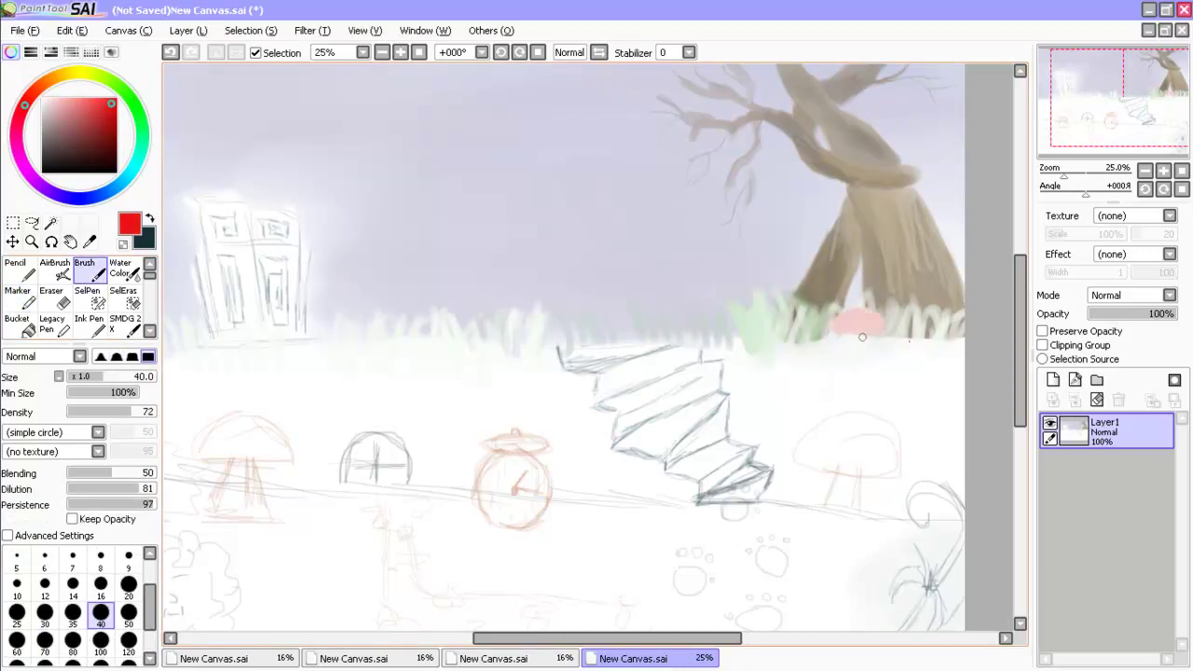
Strengthen the grass along the horizon with brighter green strokes from the door to the tree.
scroll(919, 352, down, 1)
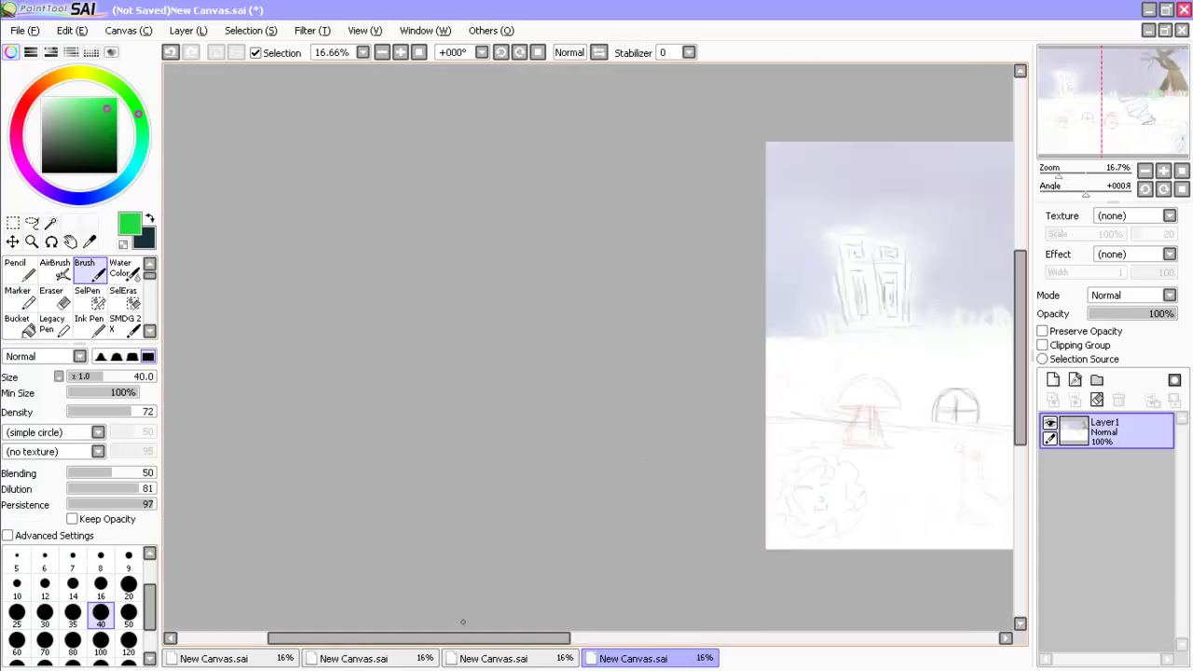
key(v)
mouse_move(595, 310)
mouse_down()
mouse_move(604, 345)
mouse_move(685, 322)
mouse_up()
click(128, 613)
drag(811, 331, 848, 317)
scroll(661, 607, up, 1)
mouse_move(914, 200)
mouse_down()
mouse_move(817, 231)
mouse_move(682, 239)
mouse_move(620, 200)
mouse_up()
drag(280, 224, 168, 228)
drag(442, 209, 428, 196)
Fill the ground on both sides of the staircase with ochre yellow using the Brush at size 350.
click(70, 73)
click(109, 120)
mouse_move(539, 297)
mouse_down()
mouse_move(550, 345)
mouse_move(527, 366)
mouse_up()
key(b)
drag(392, 345, 418, 290)
mouse_move(420, 331)
mouse_down()
mouse_move(412, 272)
mouse_move(430, 300)
mouse_move(386, 273)
mouse_move(305, 334)
mouse_move(214, 278)
mouse_move(244, 322)
mouse_move(188, 318)
mouse_move(373, 339)
mouse_move(439, 281)
mouse_move(248, 241)
mouse_move(519, 295)
mouse_move(603, 356)
mouse_move(818, 346)
mouse_move(767, 364)
mouse_move(899, 292)
mouse_move(884, 259)
mouse_move(729, 276)
mouse_move(717, 240)
mouse_up()
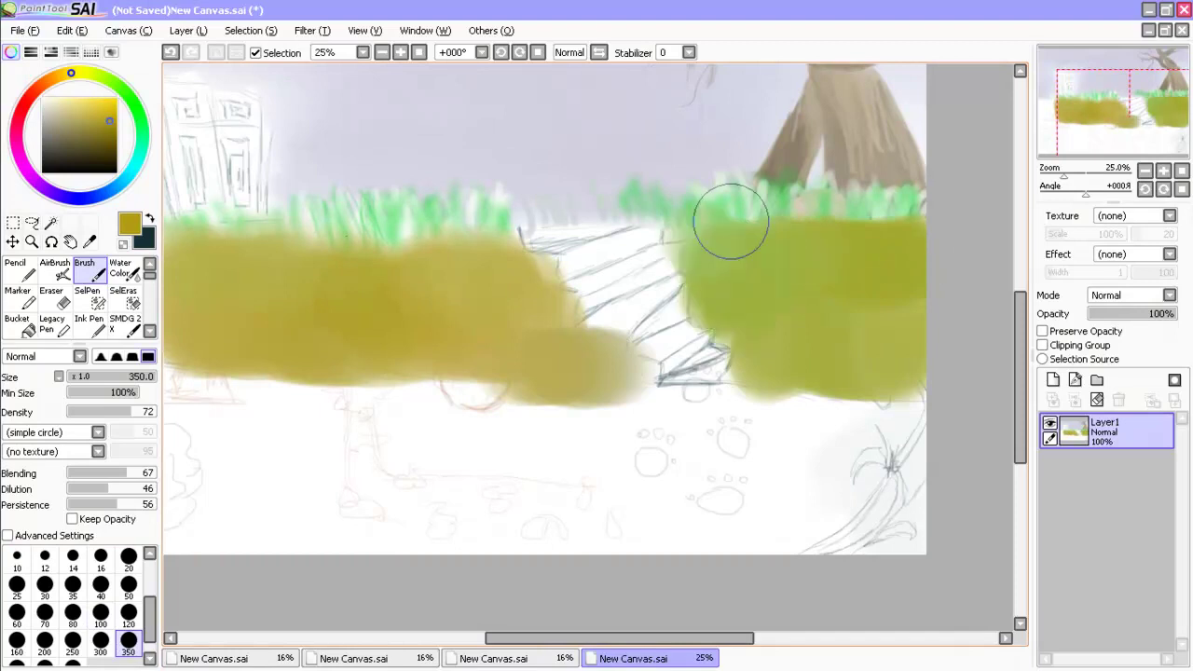
scroll(565, 532, down, 6)
scroll(565, 533, up, 6)
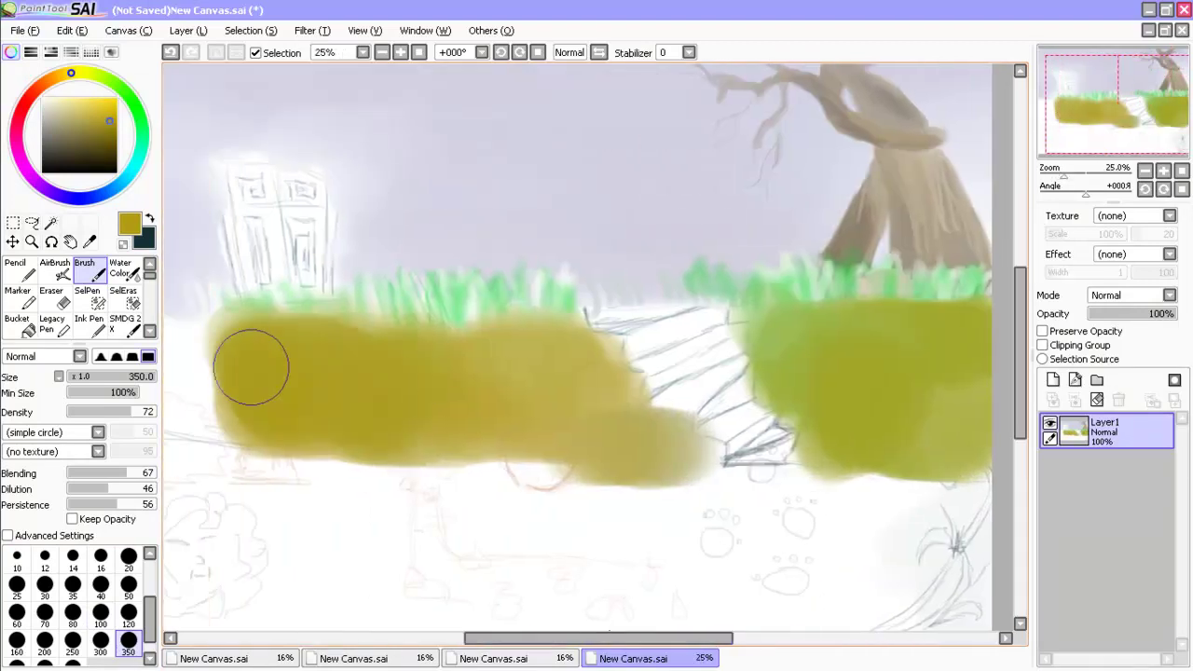
scroll(283, 346, right, 3)
scroll(873, 267, left, 2)
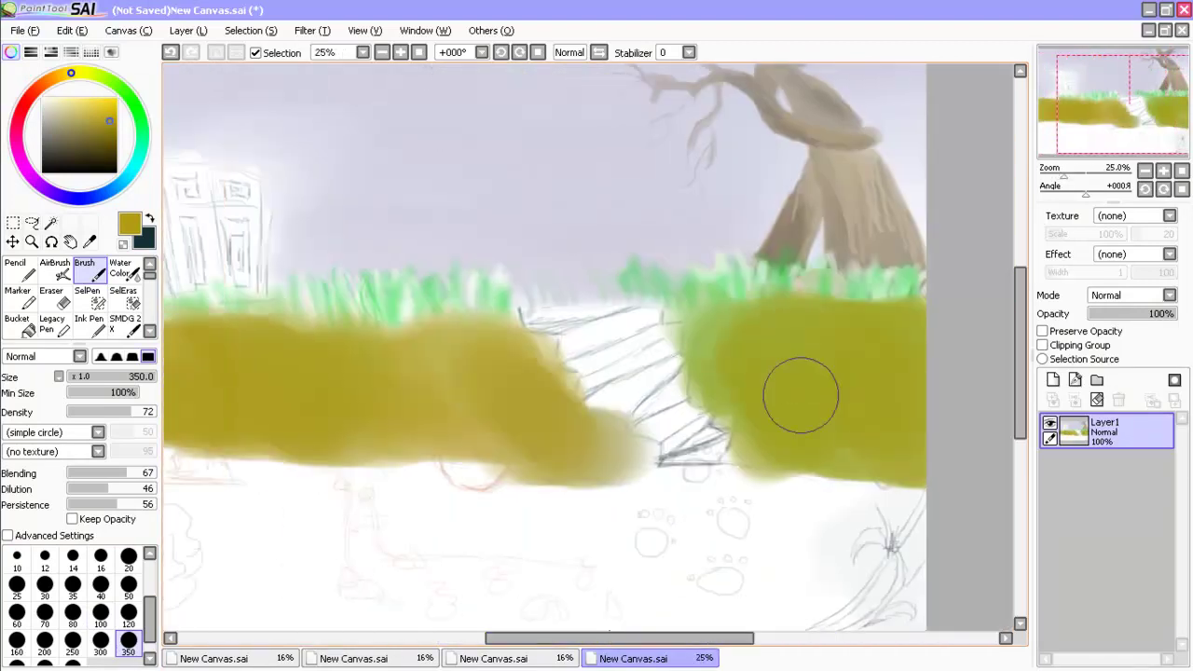
Paint a dark green bush on each side of the door with the Brush at size 40.
alt+click(317, 317)
key(bracketleft)
key(bracketleft)
key(bracketleft)
key(bracketleft)
key(bracketleft)
key(bracketleft)
key(bracketleft)
key(bracketleft)
key(bracketleft)
key(bracketleft)
key(bracketleft)
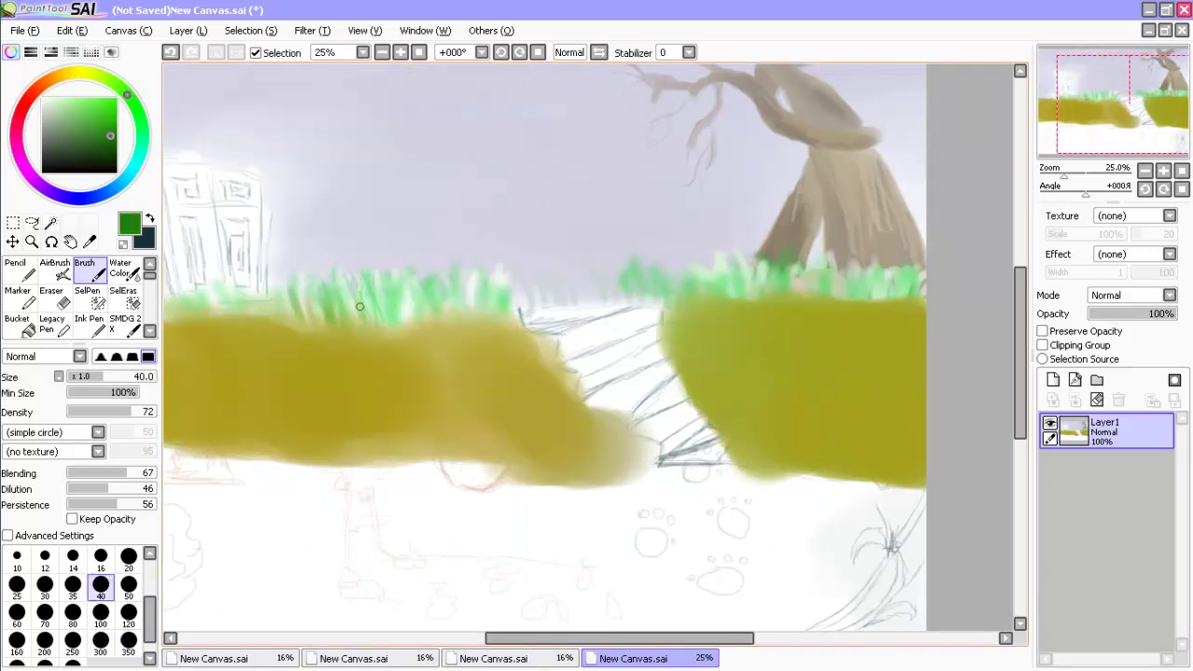
scroll(413, 287, left, 10)
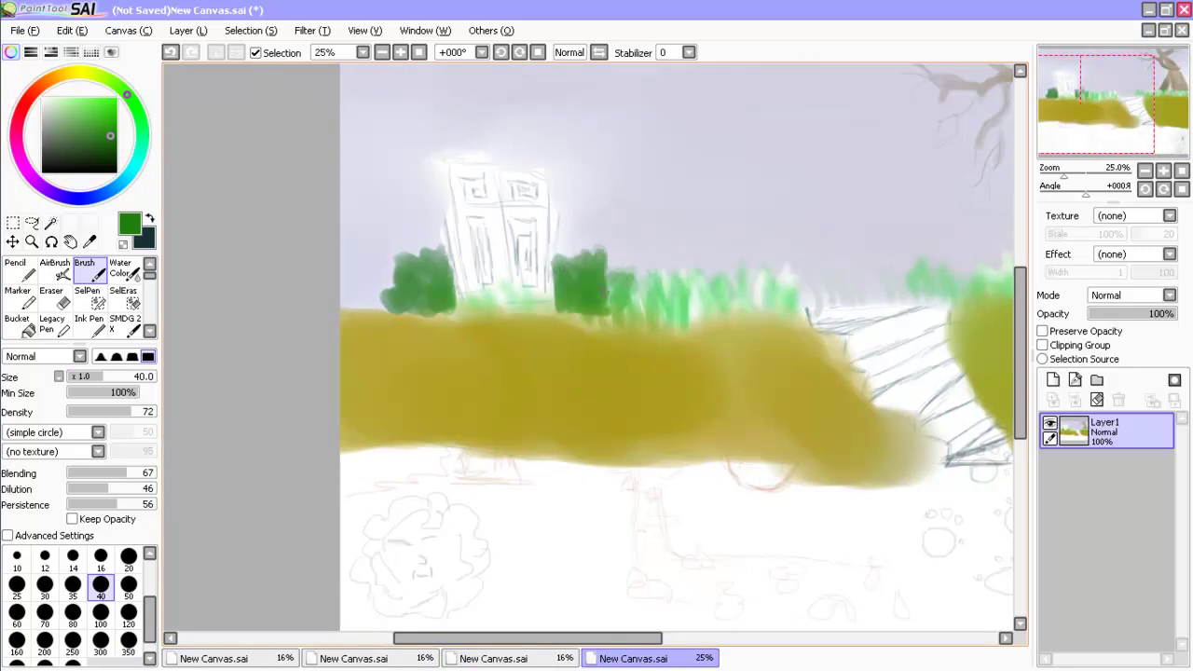
Shade both ochre ground banks with darker olive and lighter yellow-green strokes using the Brush at size 120.
alt+click(846, 401)
key(bracketright)
key(bracketright)
key(bracketright)
key(bracketright)
key(bracketright)
key(bracketright)
mouse_move(373, 366)
mouse_down()
mouse_move(541, 432)
mouse_move(804, 416)
mouse_move(438, 354)
mouse_move(613, 408)
mouse_move(658, 455)
mouse_up()
scroll(407, 353, right, 10)
mouse_move(653, 410)
mouse_down()
mouse_move(591, 368)
mouse_move(752, 351)
mouse_move(683, 346)
mouse_move(714, 370)
mouse_move(556, 341)
mouse_move(550, 354)
mouse_up()
scroll(550, 354, left, 10)
mouse_move(531, 394)
mouse_down()
mouse_move(699, 345)
mouse_move(551, 482)
mouse_move(618, 560)
mouse_up()
scroll(647, 608, right, 5)
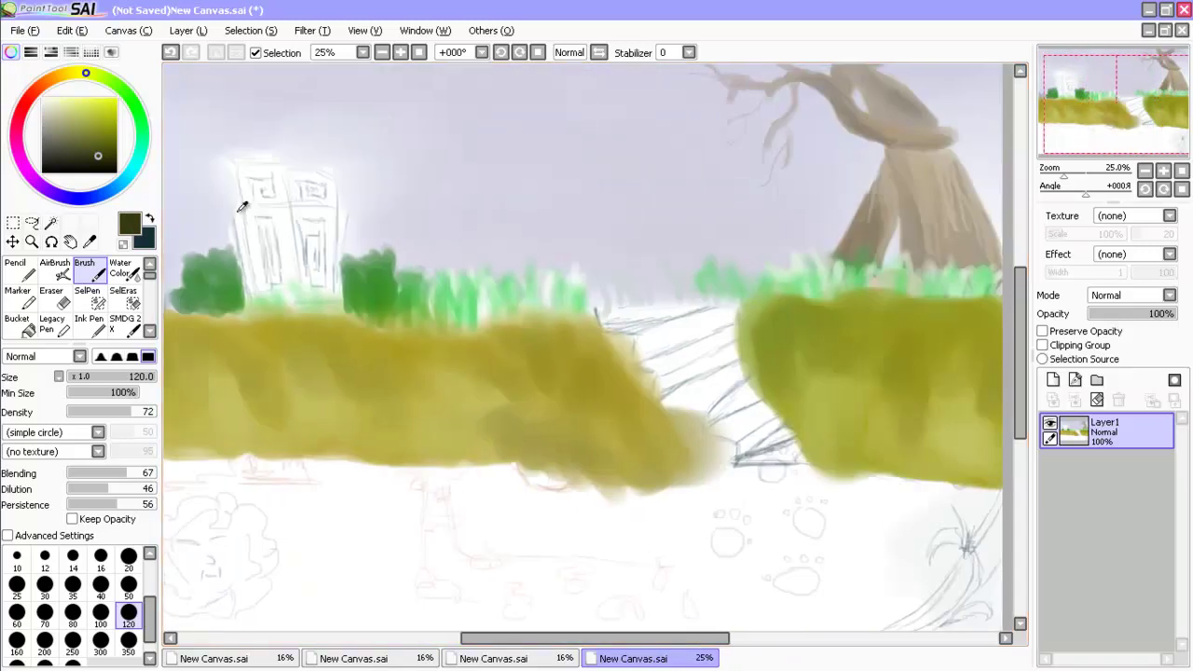
Darken the staircase outlines in black with the Pencil at size 20 and return from the browser's reference poster to PaintTool SAI.
key(n)
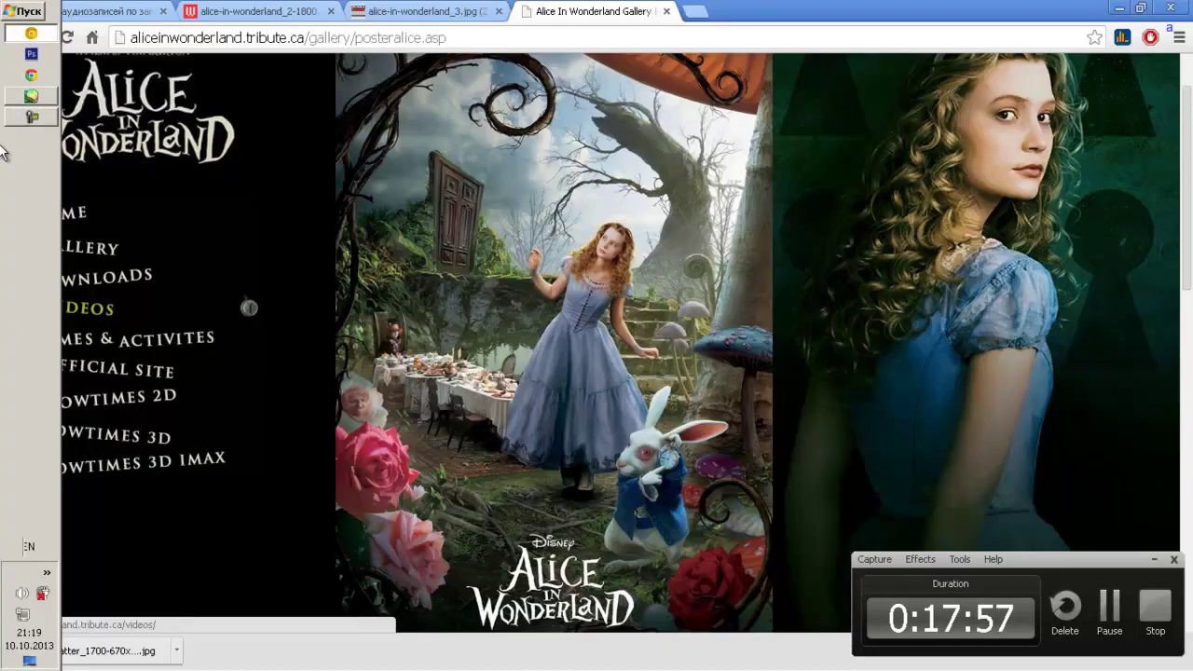
click(31, 98)
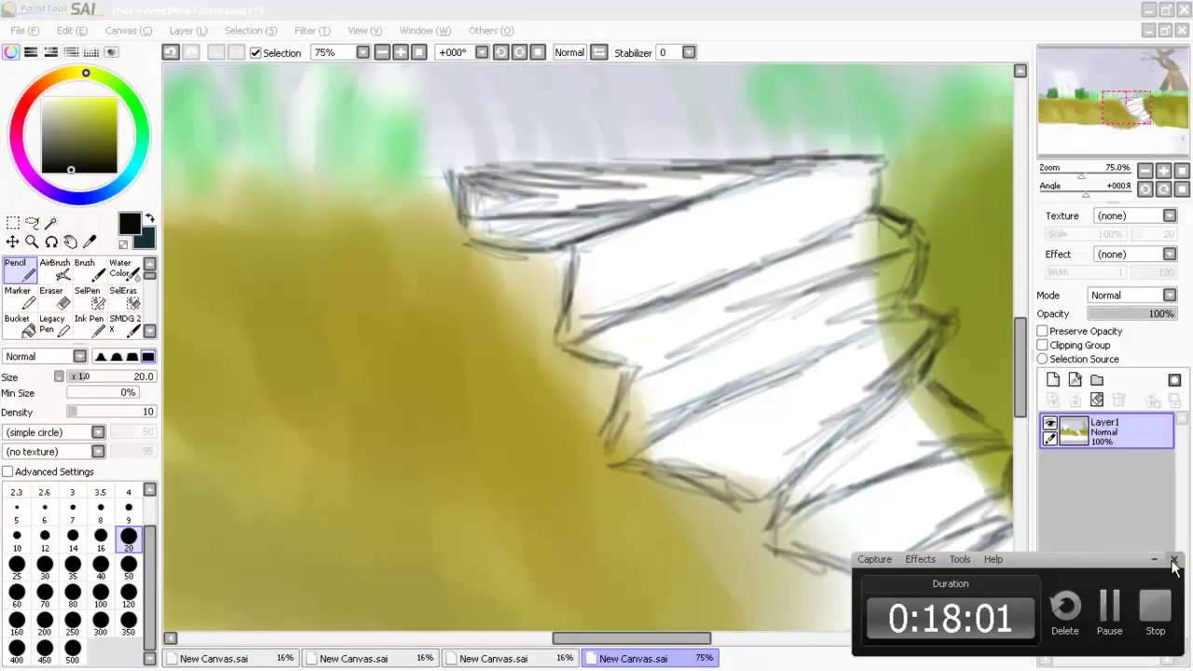
Lay a grey base tone over the upper stair steps with an enlarged Pencil.
key(bracketright)
key(bracketright)
key(bracketright)
key(bracketright)
key(bracketright)
key(bracketright)
key(bracketright)
key(bracketright)
mouse_move(652, 245)
mouse_down()
mouse_move(567, 311)
mouse_move(618, 240)
mouse_move(587, 318)
mouse_move(852, 187)
mouse_move(848, 208)
mouse_move(612, 267)
mouse_move(755, 207)
mouse_up()
Shade the faces of the upper stair steps with a smaller Pencil, using tones sampled from the stairs.
key(bracketleft)
key(bracketleft)
key(bracketleft)
mouse_move(582, 327)
mouse_down()
mouse_move(561, 346)
mouse_move(565, 264)
mouse_move(608, 331)
mouse_move(844, 180)
mouse_move(723, 171)
mouse_move(685, 216)
mouse_move(857, 198)
mouse_move(608, 264)
mouse_move(627, 286)
mouse_move(745, 239)
mouse_up()
alt+click(607, 258)
mouse_move(669, 334)
mouse_down()
mouse_move(740, 264)
mouse_move(572, 298)
mouse_move(698, 218)
mouse_move(647, 350)
mouse_move(597, 373)
mouse_move(895, 224)
mouse_move(653, 345)
mouse_move(723, 249)
mouse_move(623, 332)
mouse_up()
alt+click(723, 250)
mouse_move(615, 448)
mouse_down()
mouse_move(764, 340)
mouse_move(794, 346)
mouse_move(612, 434)
mouse_move(704, 349)
mouse_move(754, 373)
mouse_move(831, 352)
mouse_move(741, 458)
mouse_move(751, 414)
mouse_move(746, 466)
mouse_up()
Blend the grey shading on the middle stair steps with the Brush and a sampled tone.
key(b)
click(73, 560)
click(129, 585)
alt+click(764, 392)
mouse_move(764, 391)
mouse_down()
mouse_move(769, 335)
mouse_move(717, 464)
mouse_move(821, 368)
mouse_up()
Add pale yellow highlights along the edges of the upper stair steps with the Pencil at size 40.
key(n)
click(101, 564)
mouse_move(643, 448)
mouse_down()
mouse_move(909, 270)
mouse_move(897, 299)
mouse_move(792, 283)
mouse_move(696, 242)
mouse_move(867, 215)
mouse_up()
mouse_move(804, 430)
mouse_down()
mouse_move(644, 475)
mouse_move(690, 531)
mouse_up()
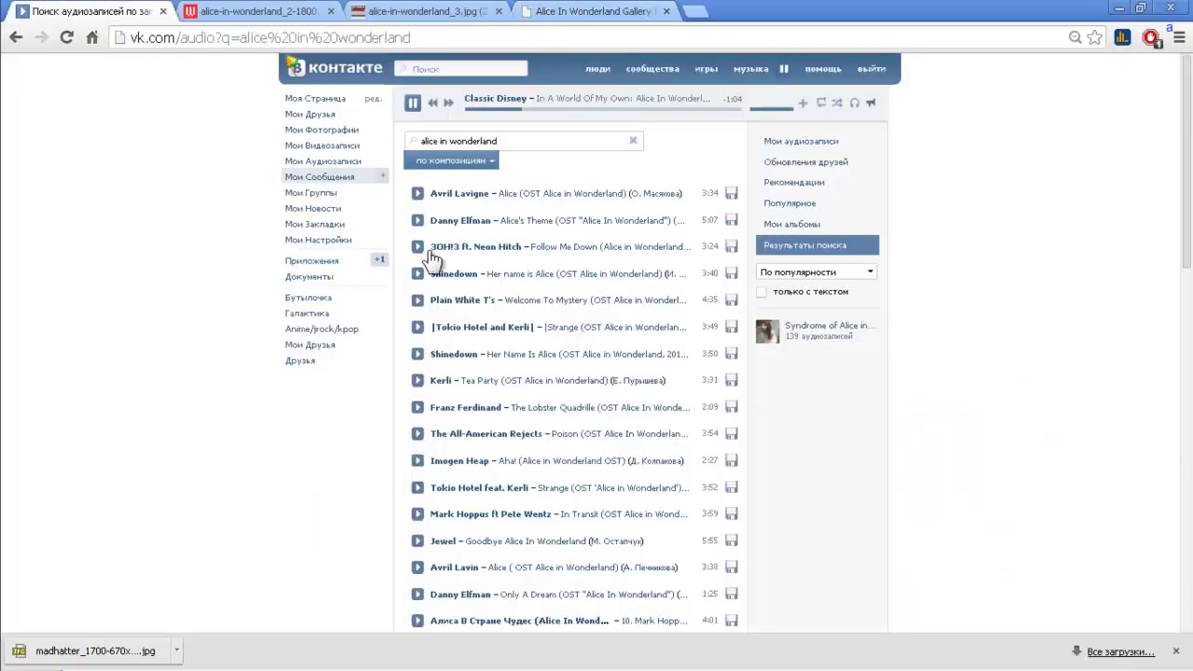
mouse_move(5, 298)
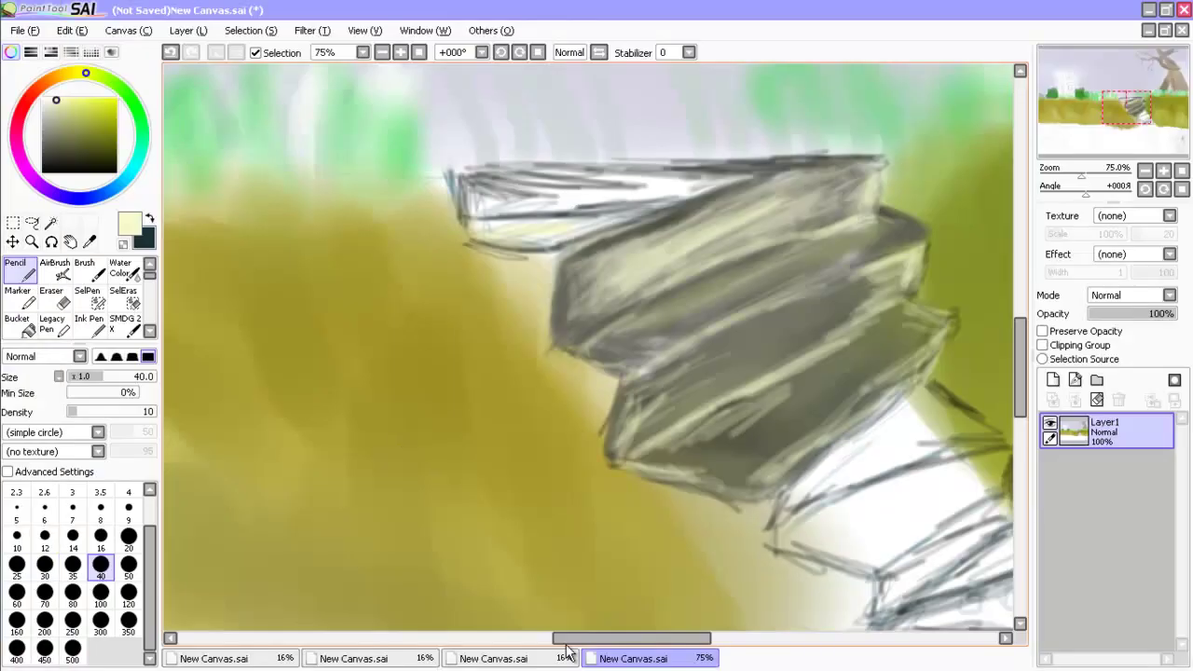
Paint the next stair steps down in olive grey with the Pencil at size 40.
scroll(653, 345, down, 3)
mouse_move(544, 390)
mouse_down()
mouse_move(708, 308)
mouse_move(652, 373)
mouse_move(690, 317)
mouse_move(727, 336)
mouse_up()
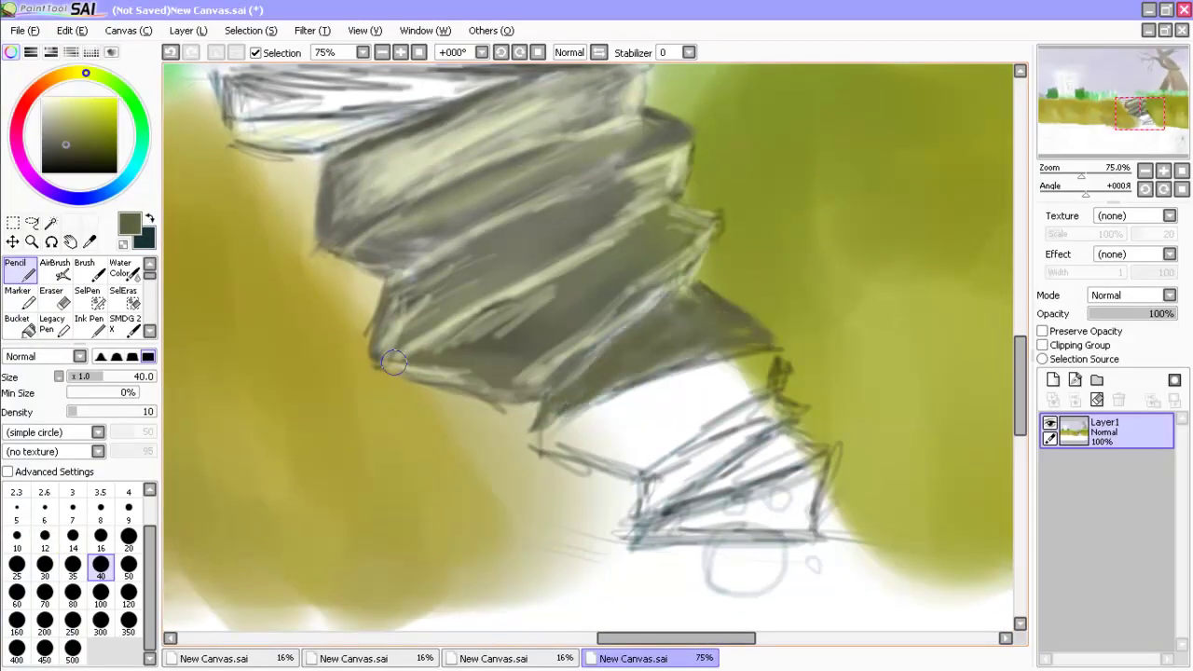
alt+click(426, 313)
drag(541, 429, 653, 336)
drag(560, 410, 727, 345)
Refine the shading on the middle stair steps with a tone sampled from the stairs.
alt+click(597, 277)
mouse_move(596, 280)
mouse_down()
mouse_move(550, 424)
mouse_move(682, 294)
mouse_move(485, 373)
mouse_move(540, 308)
mouse_up()
alt+click(460, 345)
Shade the stair step below the painted ones in sampled dark and light greys with the AirBrush at size 40.
key(v)
mouse_move(570, 382)
mouse_down()
mouse_move(617, 412)
mouse_move(577, 448)
mouse_move(674, 447)
mouse_move(694, 391)
mouse_move(723, 377)
mouse_move(606, 448)
mouse_move(705, 405)
mouse_move(595, 457)
mouse_move(582, 500)
mouse_move(725, 379)
mouse_move(512, 339)
mouse_move(584, 441)
mouse_up()
alt+click(687, 395)
alt+click(634, 431)
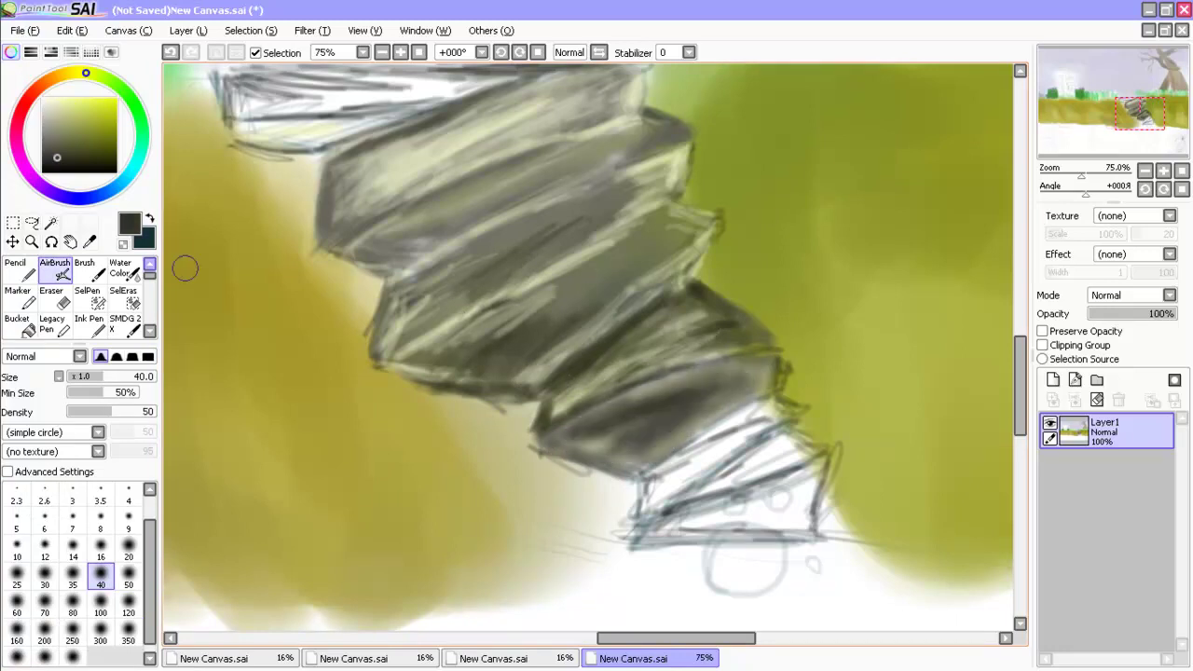
drag(781, 403, 671, 457)
alt+click(737, 429)
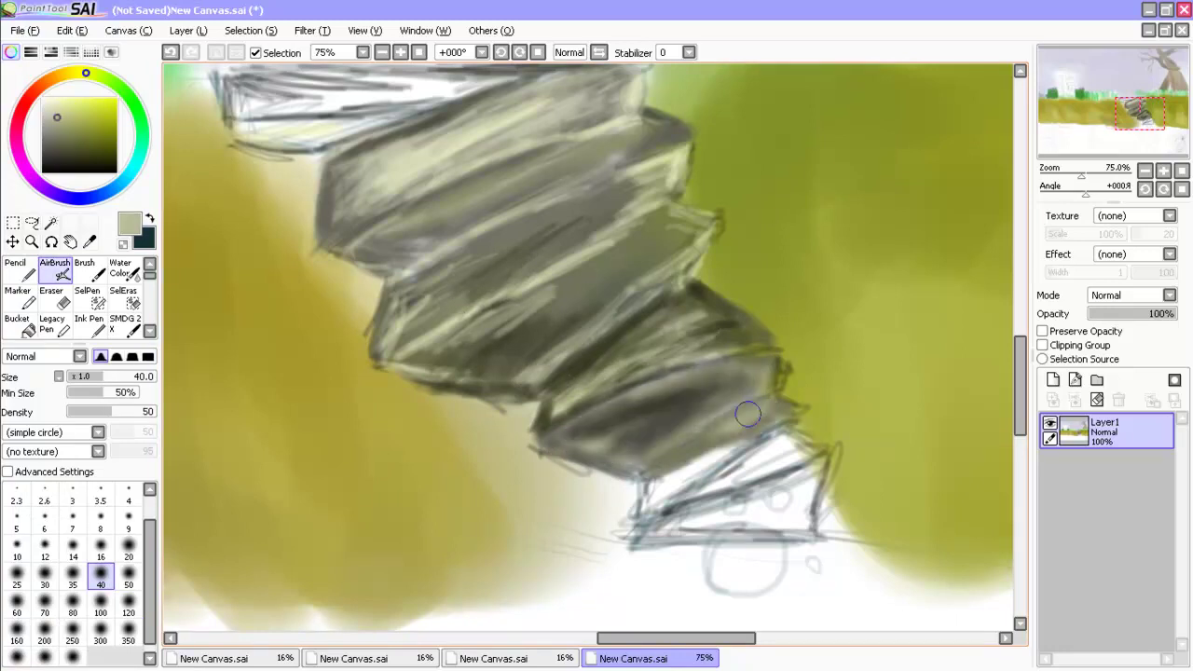
drag(736, 429, 709, 410)
Paint the lowest stair steps in dark grey and olive tones, reducing the AirBrush to size 25.
alt+click(643, 494)
drag(643, 494, 643, 508)
key([)
key([)
mouse_move(784, 427)
mouse_down()
mouse_move(641, 510)
mouse_move(774, 443)
mouse_move(714, 469)
mouse_move(795, 453)
mouse_move(797, 420)
mouse_move(821, 445)
mouse_move(793, 468)
mouse_move(752, 411)
mouse_move(667, 389)
mouse_move(650, 458)
mouse_move(691, 397)
mouse_move(640, 349)
mouse_up()
alt+click(792, 457)
drag(792, 457, 735, 482)
mouse_move(798, 531)
mouse_down()
mouse_move(727, 503)
mouse_move(653, 527)
mouse_move(802, 494)
mouse_move(760, 527)
mouse_up()
mouse_move(820, 477)
mouse_down()
mouse_move(723, 522)
mouse_move(802, 476)
mouse_up()
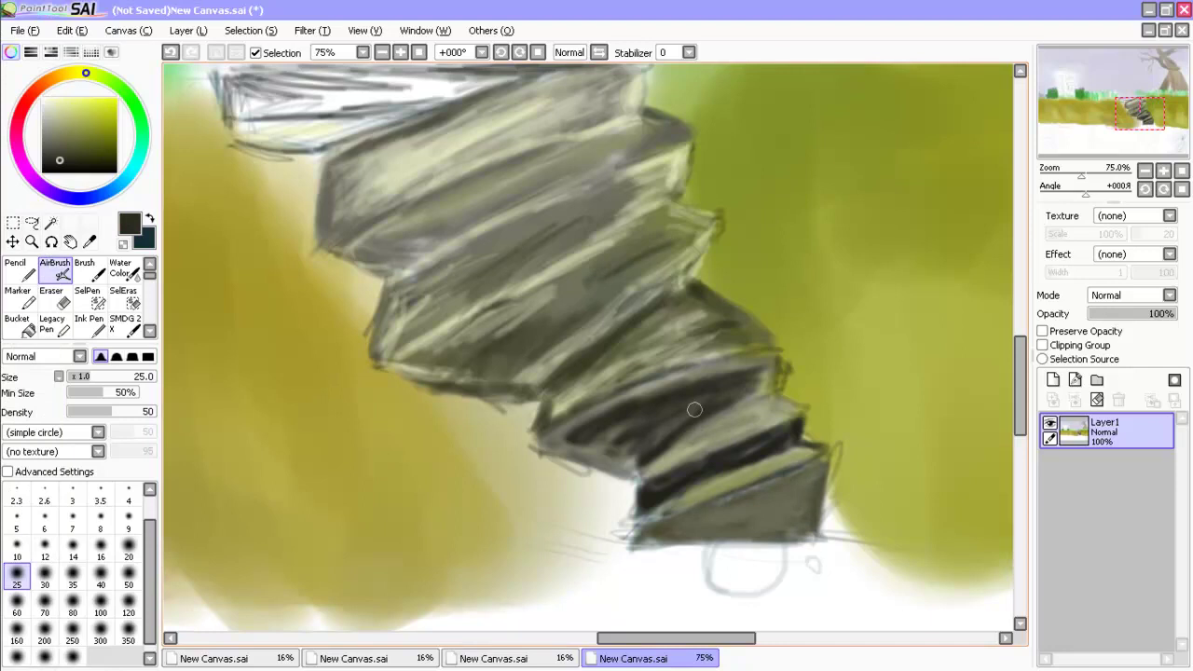
Deepen the dark shadows between the middle and upper stair steps with the AirBrush at size 25.
mouse_move(702, 245)
mouse_down()
mouse_move(527, 387)
mouse_move(708, 240)
mouse_move(685, 274)
mouse_up()
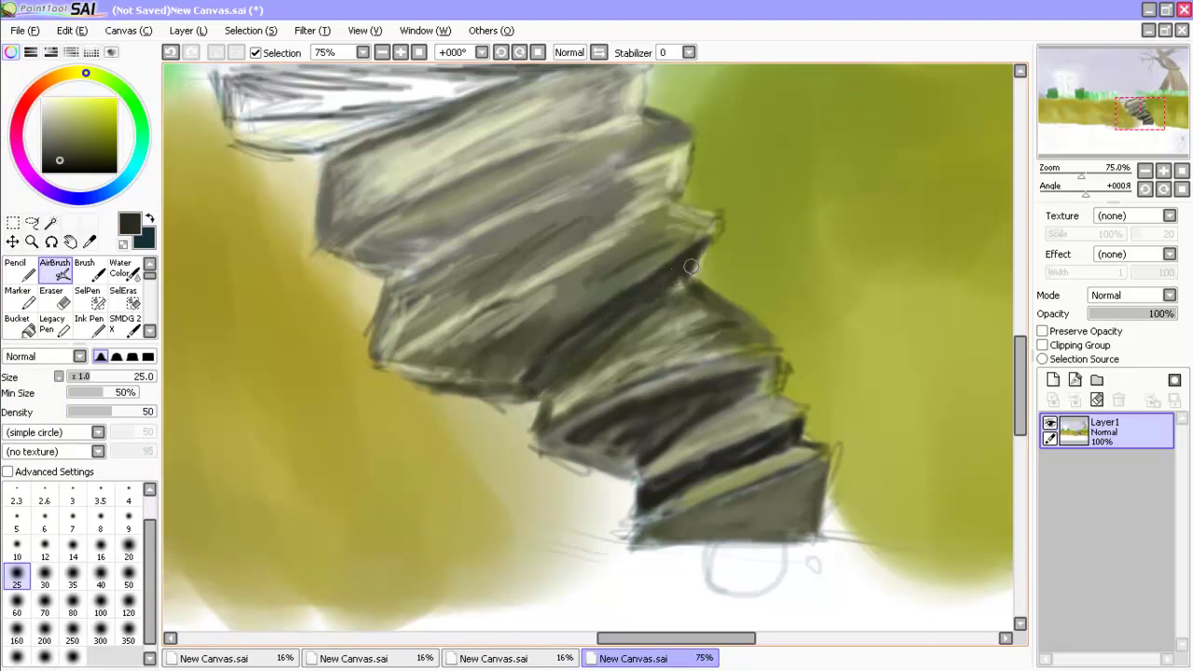
drag(620, 215, 401, 298)
drag(494, 233, 368, 363)
drag(547, 221, 662, 163)
Fill in the top stair step in dark grey and smooth the upper steps with the Brush.
scroll(873, 349, up, 3)
drag(501, 376, 341, 373)
key(b)
mouse_move(518, 322)
mouse_down()
mouse_move(336, 383)
mouse_move(445, 303)
mouse_move(233, 312)
mouse_move(447, 280)
mouse_move(498, 338)
mouse_up()
alt+click(296, 268)
mouse_move(242, 334)
mouse_down()
mouse_move(311, 342)
mouse_move(370, 429)
mouse_move(625, 341)
mouse_move(411, 457)
mouse_move(664, 441)
mouse_move(700, 467)
mouse_up()
Blend the shading on the lower stair steps with the Brush and a dark tone sampled from the stairs.
scroll(845, 516, down, 5)
mouse_move(485, 288)
mouse_down()
mouse_move(737, 269)
mouse_move(781, 359)
mouse_move(652, 438)
mouse_up()
alt+click(586, 381)
drag(586, 382, 708, 335)
drag(634, 354, 797, 389)
scroll(266, 286, up, 5)
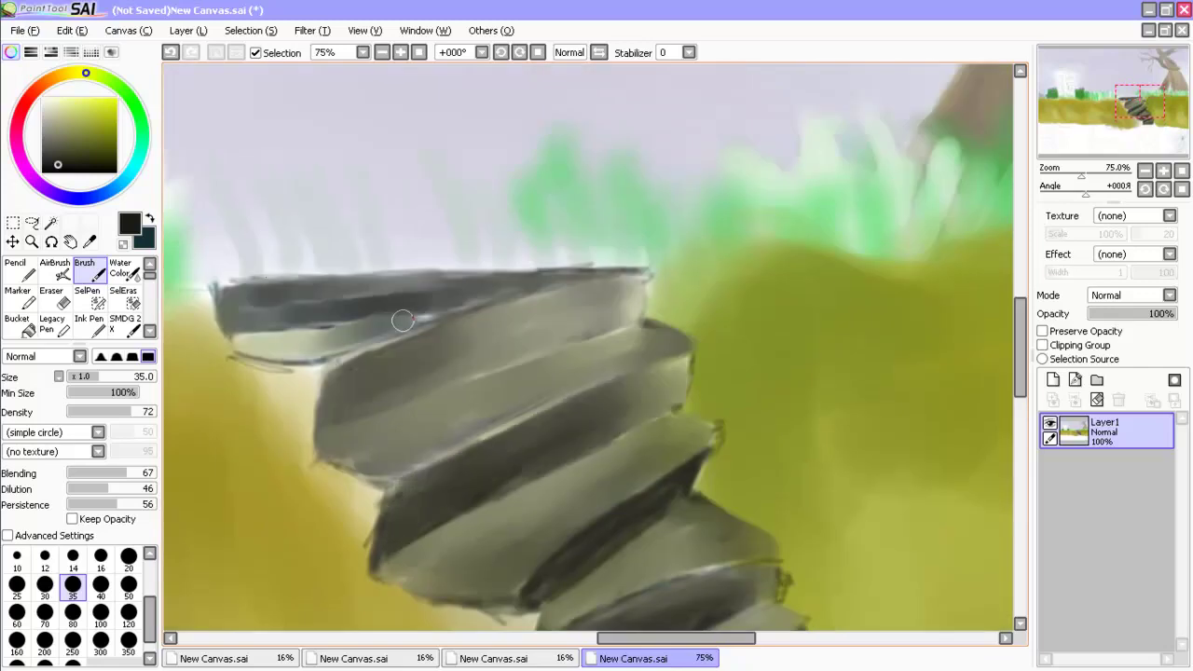
Add pale highlights and fine texture strokes along the stair step edges with the Pencil at size 30.
alt+click(628, 309)
key(n)
mouse_move(599, 343)
mouse_down()
mouse_move(347, 427)
mouse_move(634, 368)
mouse_move(354, 279)
mouse_move(603, 454)
mouse_move(559, 559)
mouse_move(634, 495)
mouse_up()
scroll(1009, 618, down, 2)
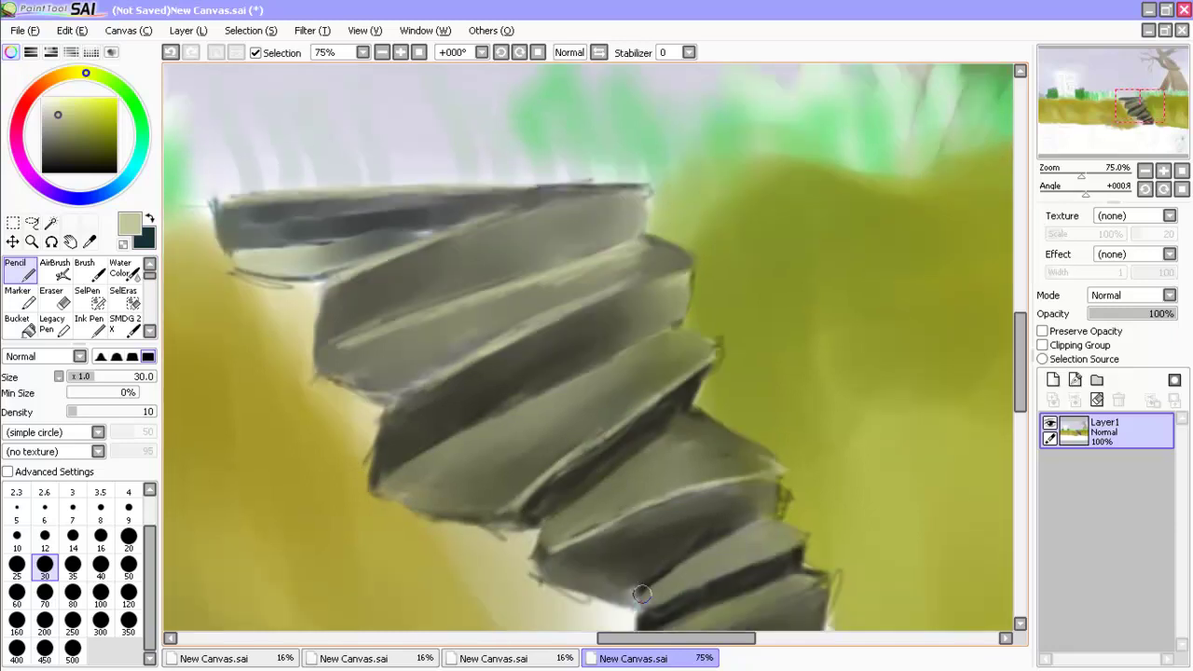
scroll(652, 550, down, 3)
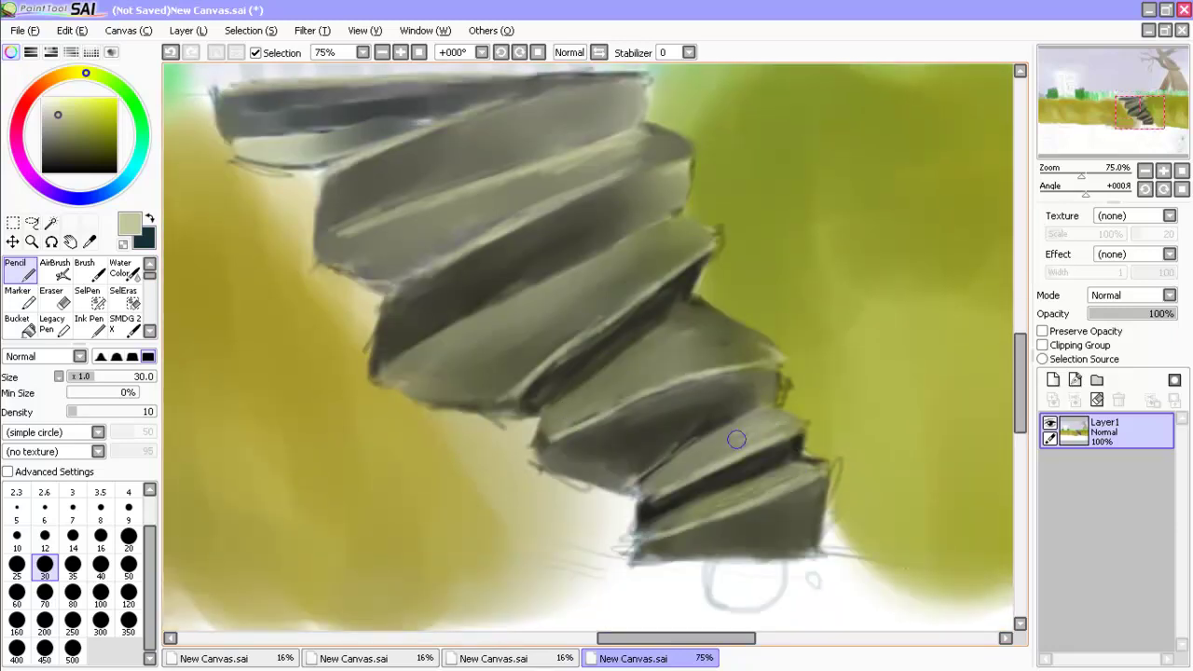
drag(559, 405, 644, 346)
drag(504, 352, 591, 292)
scroll(698, 391, up, 4)
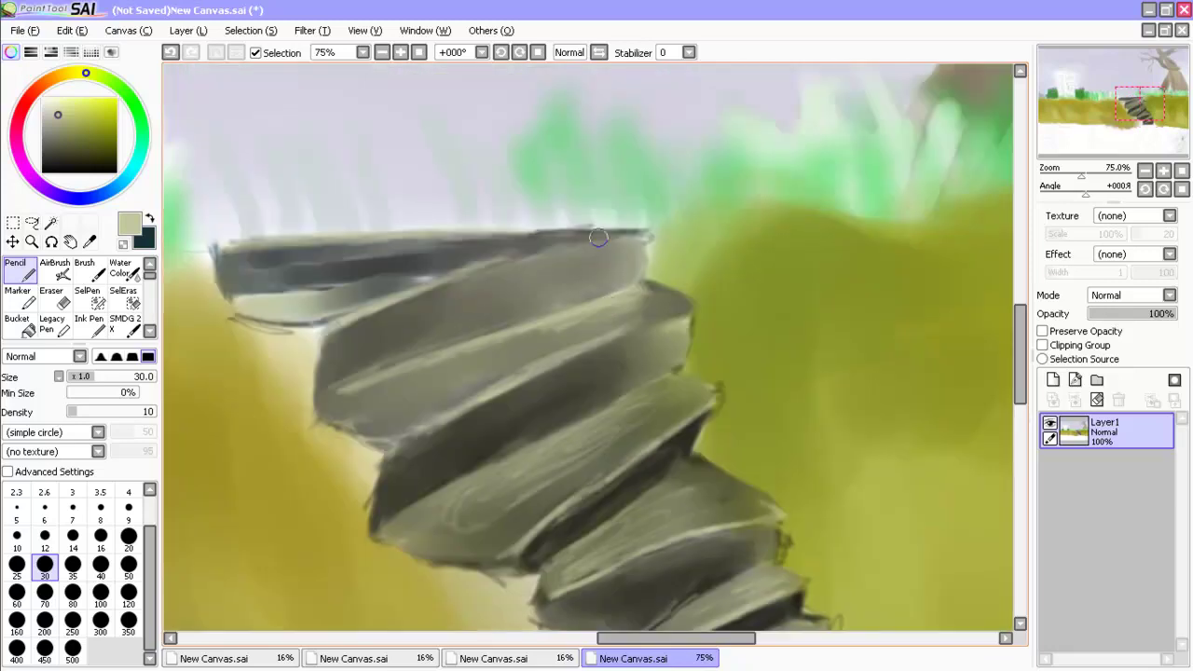
click(1111, 608)
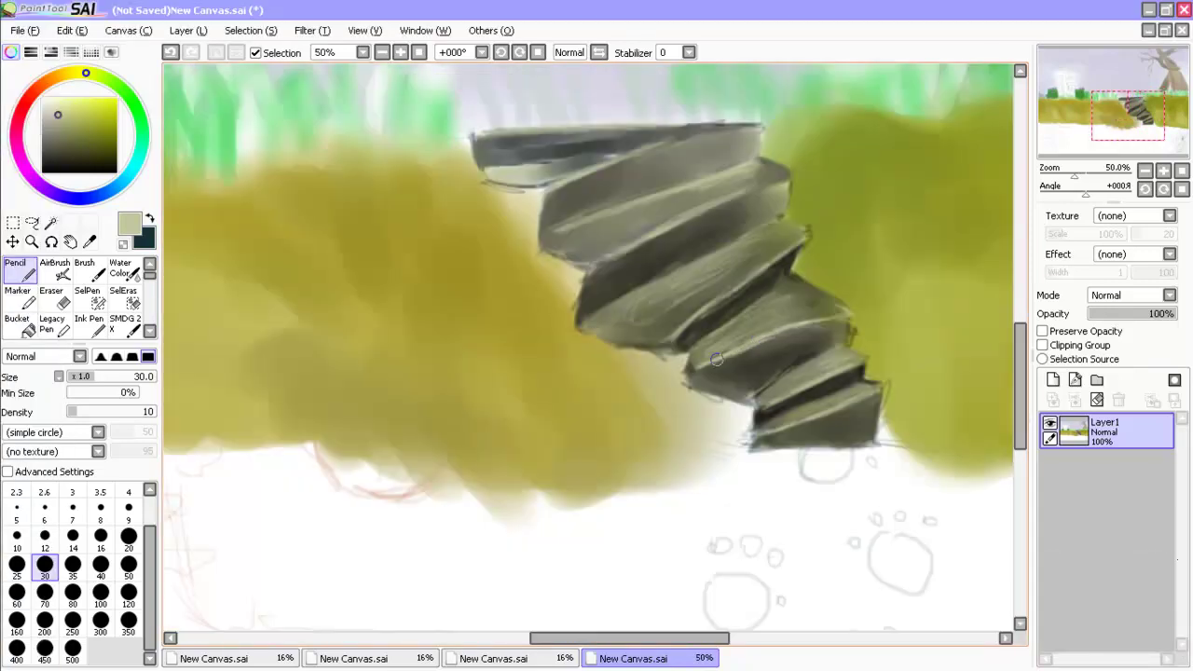
Darken the crevices and contours of the lower stair steps in near-black with the Pencil at size 14.
scroll(876, 390, up, 2)
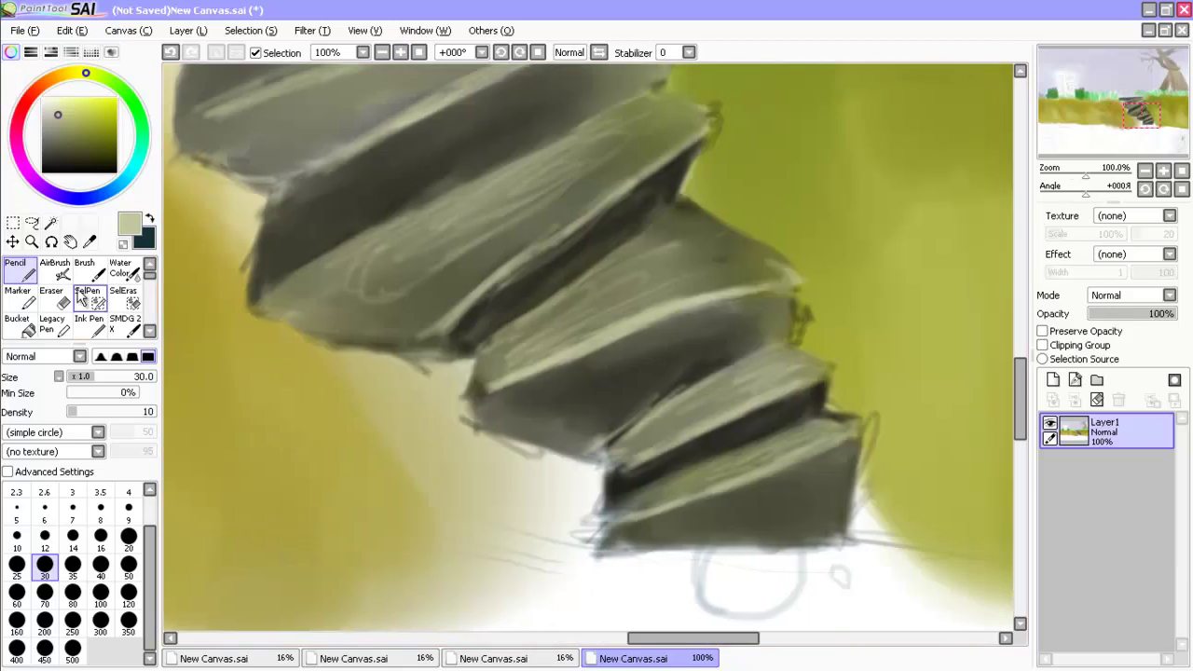
key(bracketleft)
key(bracketleft)
key(bracketleft)
key(bracketleft)
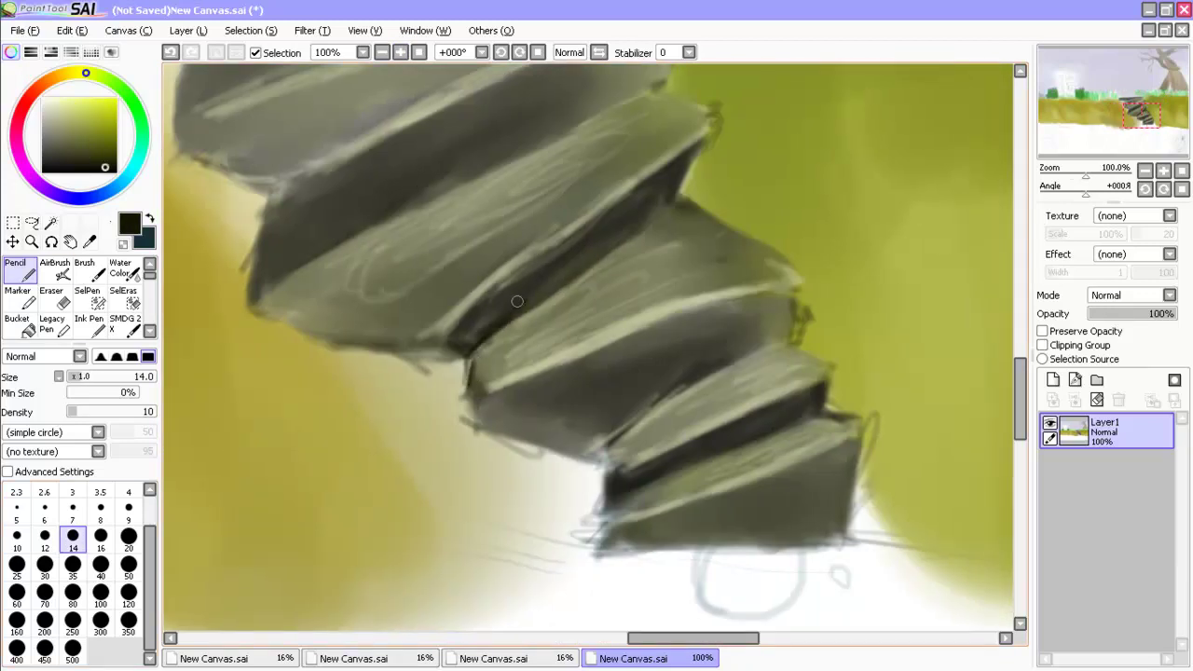
drag(479, 333, 573, 279)
mouse_move(589, 454)
mouse_down()
mouse_move(733, 353)
mouse_move(740, 299)
mouse_move(800, 298)
mouse_move(789, 293)
mouse_move(789, 336)
mouse_up()
Paint brown earth along the left edge and foot of the stairs with the Brush, enlarging it to size 100.
drag(399, 578, 590, 580)
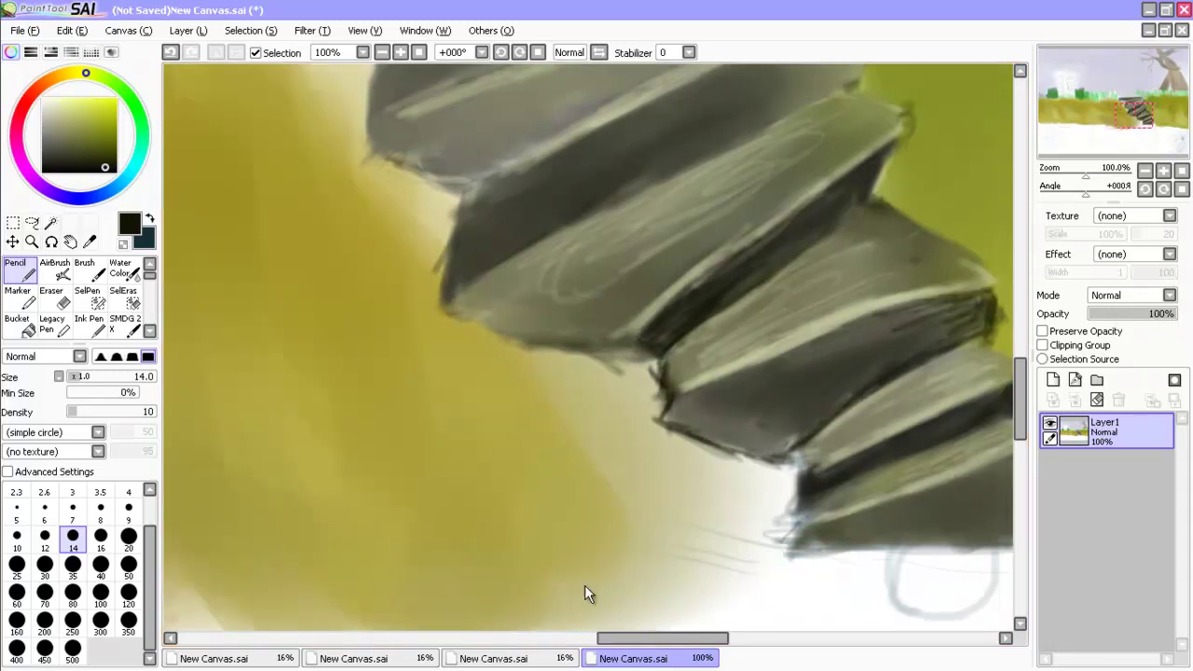
alt+click(590, 580)
key(b)
key(bracketright)
key(bracketright)
key(bracketright)
mouse_move(656, 372)
mouse_down()
mouse_move(585, 379)
mouse_move(690, 471)
mouse_move(932, 564)
mouse_move(1012, 560)
mouse_up()
mouse_move(1086, 545)
mouse_down()
mouse_move(754, 555)
mouse_move(1100, 462)
mouse_up()
drag(438, 438, 606, 504)
mouse_move(820, 466)
mouse_down()
mouse_move(606, 495)
mouse_move(522, 317)
mouse_move(499, 429)
mouse_up()
drag(504, 429, 629, 610)
mouse_move(620, 462)
mouse_down()
mouse_move(686, 519)
mouse_move(620, 438)
mouse_move(559, 392)
mouse_move(567, 373)
mouse_move(587, 372)
mouse_move(442, 261)
mouse_move(442, 360)
mouse_move(591, 400)
mouse_move(671, 560)
mouse_up()
key(bracketright)
key(bracketright)
key(bracketright)
key(bracketright)
key(bracketright)
key(bracketright)
key(bracketright)
key(bracketright)
key(bracketright)
scroll(881, 427, down, 5)
scroll(881, 427, down, 3)
scroll(787, 428, right, 3)
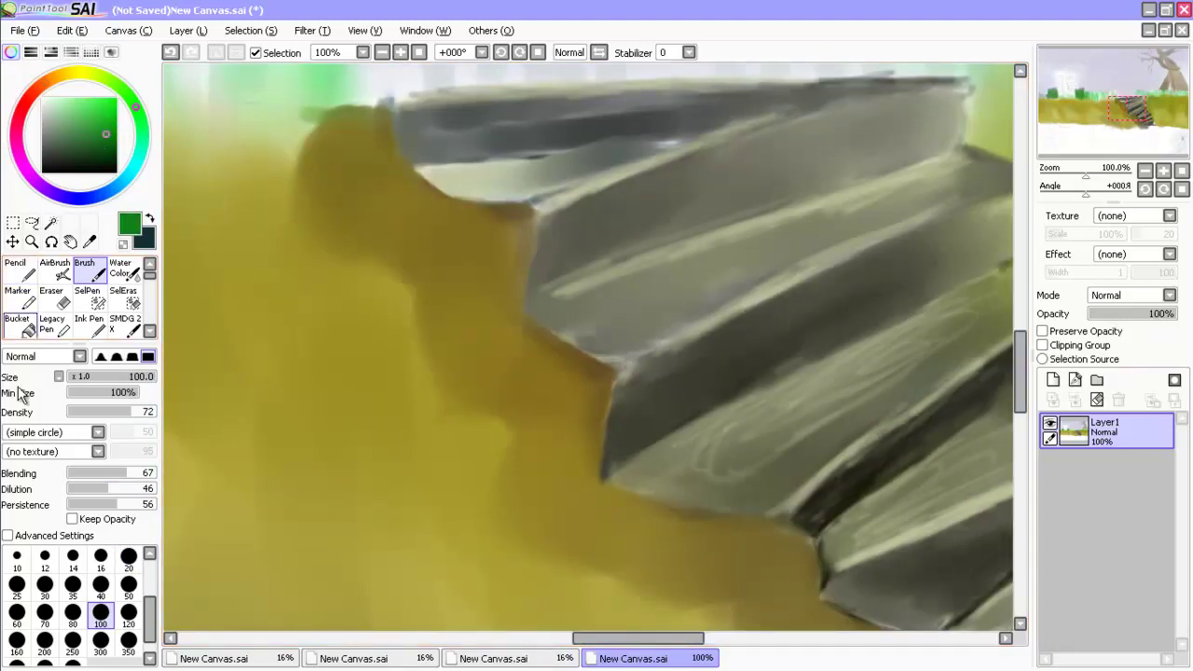
Paint green grass blades over the left edge of the stairs with the Brush at size 20.
key(bracketleft)
key(bracketleft)
key(bracketleft)
key(bracketleft)
key(bracketleft)
key(bracketleft)
key(bracketleft)
key(bracketleft)
key(bracketleft)
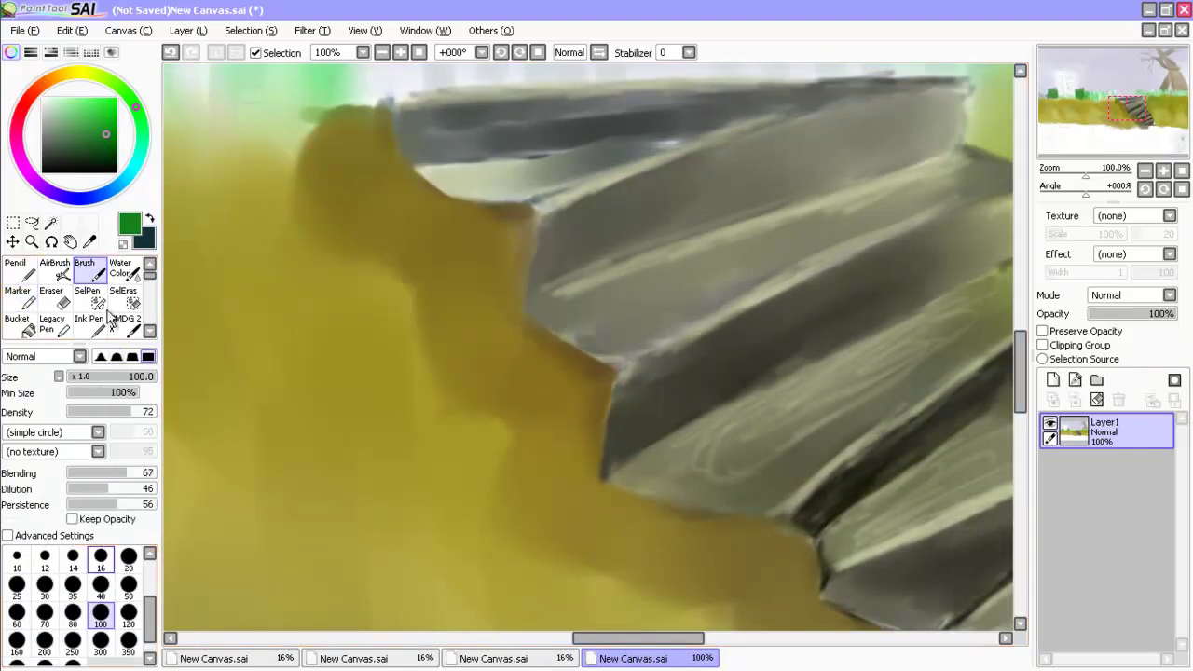
mouse_move(522, 187)
mouse_down()
mouse_move(367, 152)
mouse_move(467, 191)
mouse_up()
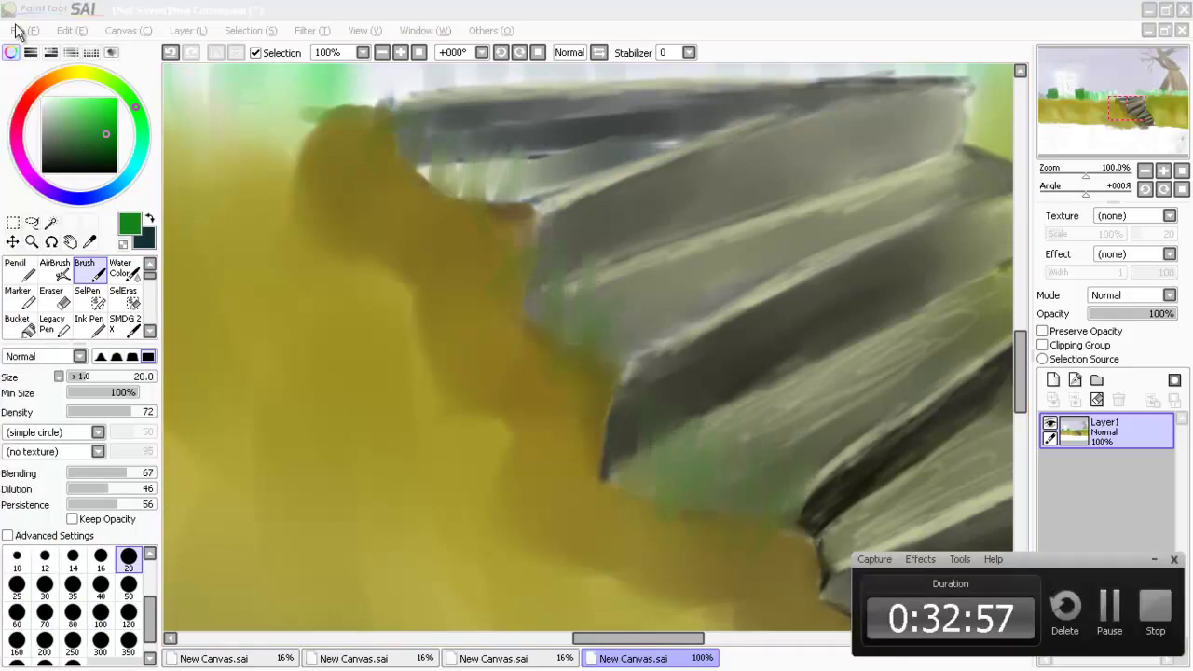
Switch to the browser, search the VK audio for "petri alanko", play a track and return to PaintTool SAI.
key(alt+Tab)
scroll(532, 540, down, 4)
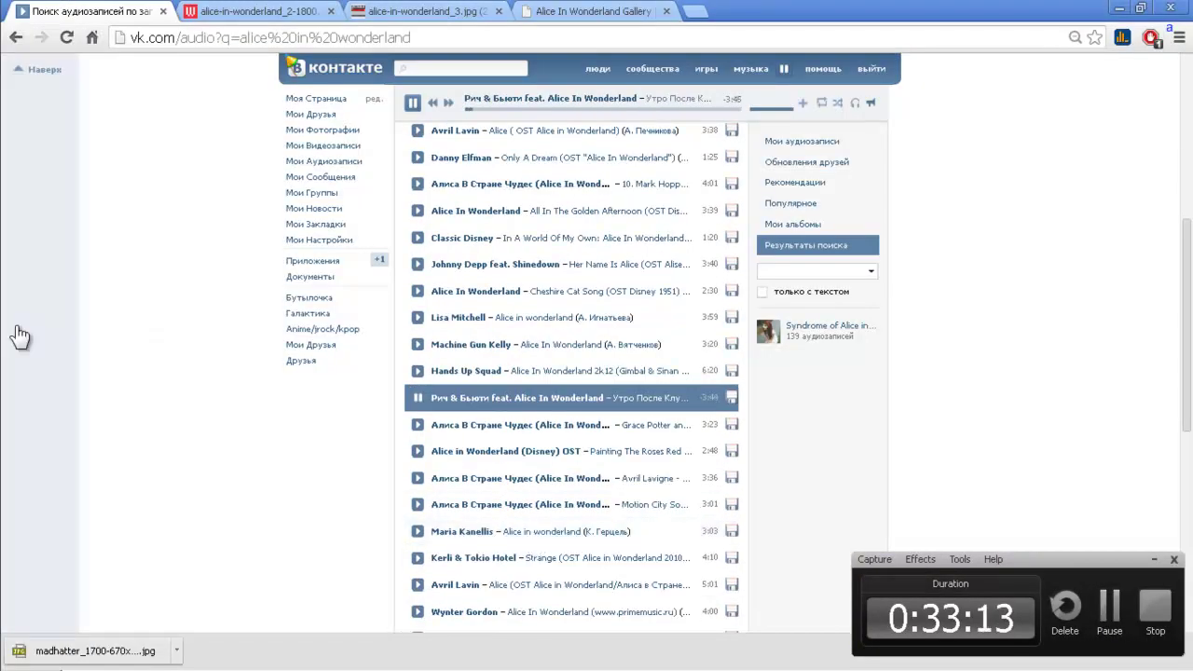
key(alt+Tab)
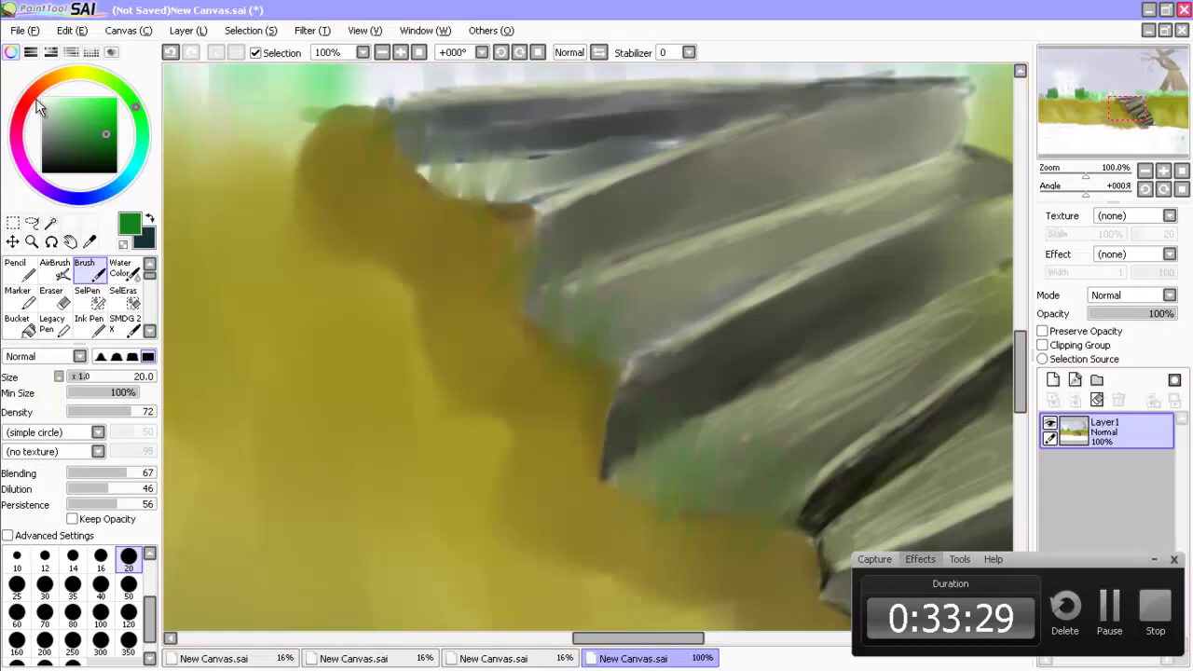
click(21, 121)
click(433, 653)
key(ctrl+a)
text(petri alanko)
click(418, 194)
key(alt+Tab)
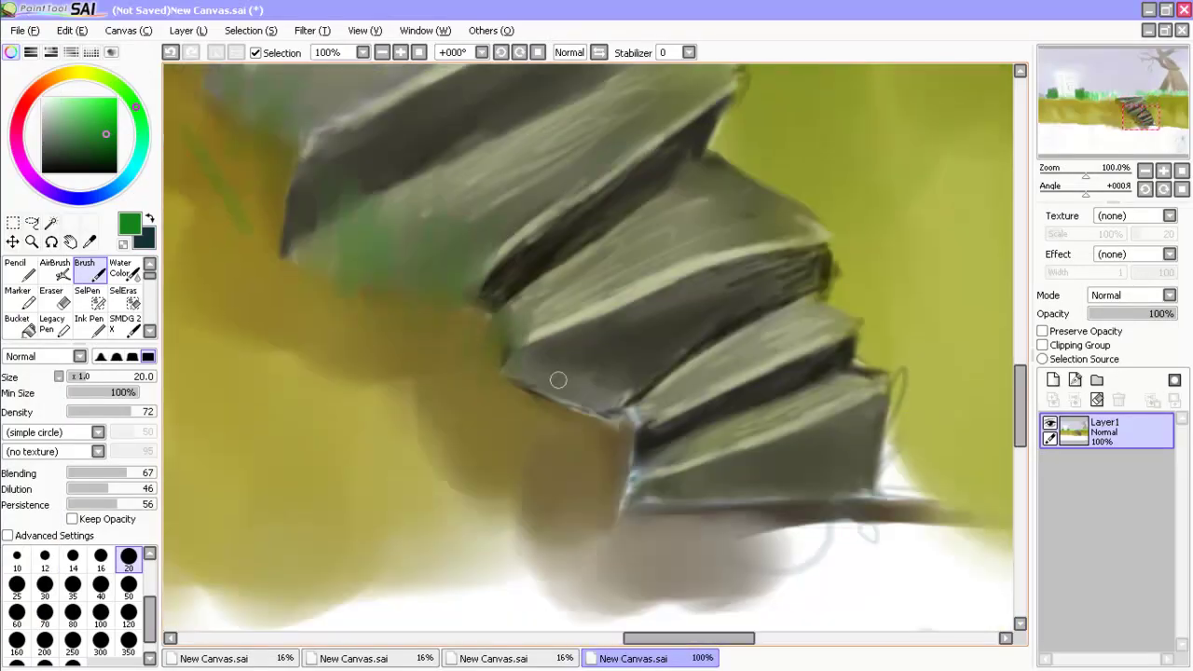
Extend the green grass blades around the foot and up the right edge of the stairs with the Brush at size 20.
drag(559, 381, 618, 485)
drag(813, 550, 723, 486)
drag(739, 373, 698, 152)
scroll(685, 288, up, 5)
mouse_move(684, 289)
mouse_down()
mouse_move(488, 392)
mouse_move(613, 347)
mouse_up()
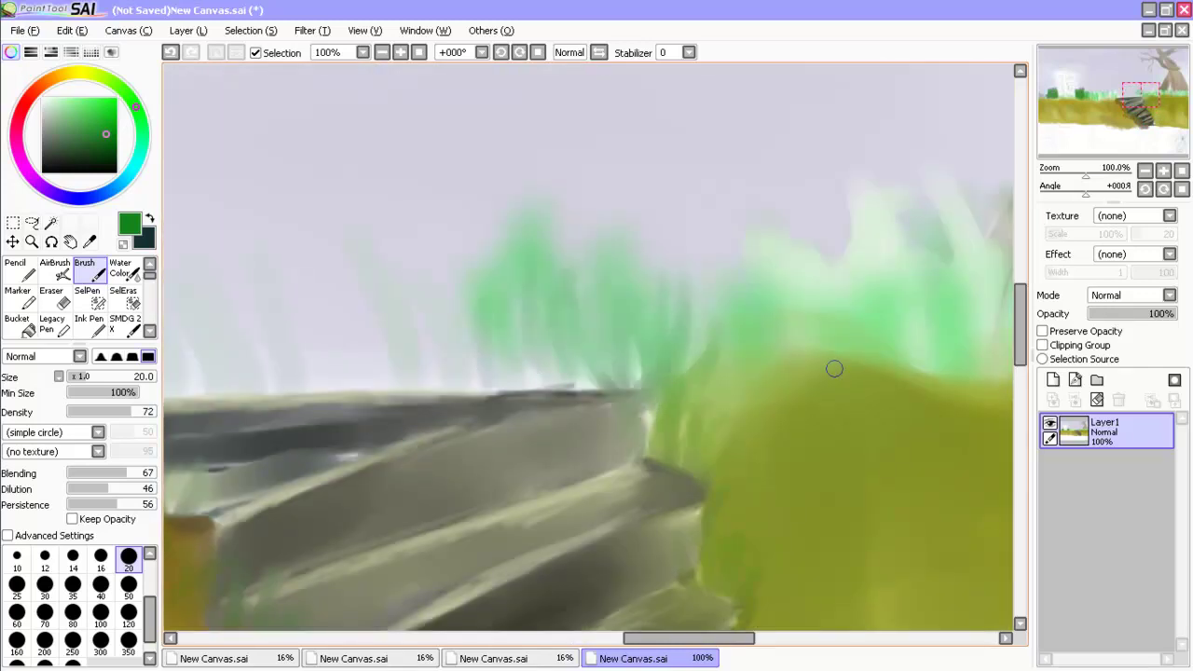
scroll(773, 433, down, 1)
scroll(773, 433, down, 6)
scroll(773, 433, up, 6)
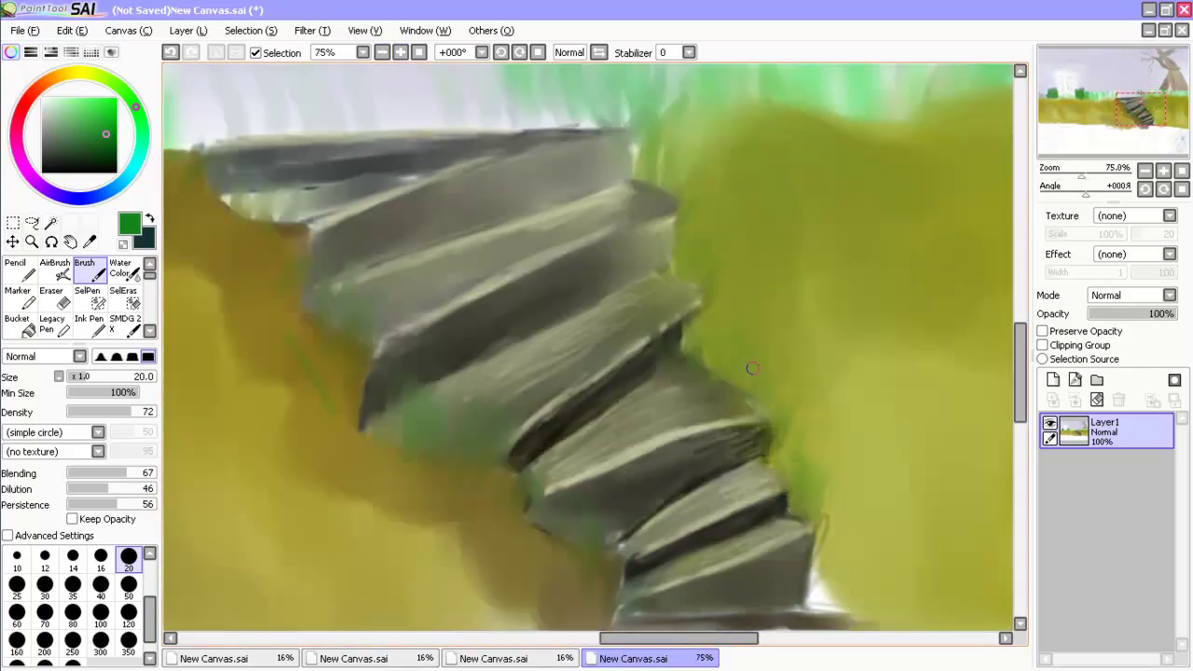
Add pale green and yellow accents to the grass beside the stairs with the Brush at size 20.
alt+click(271, 201)
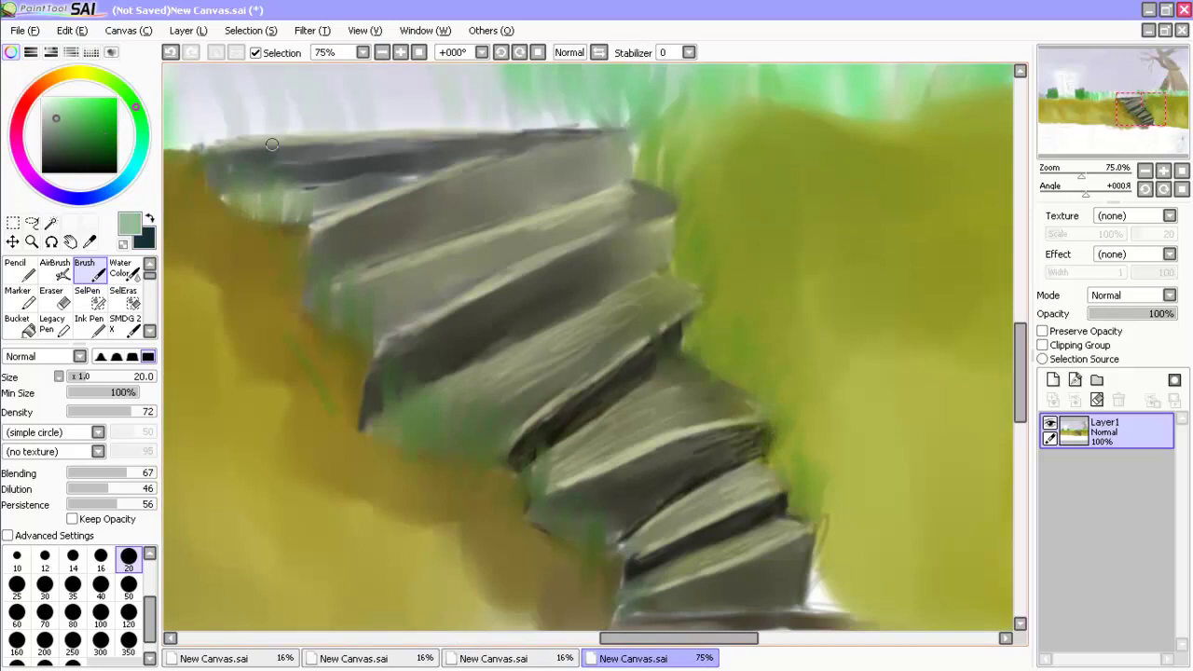
alt+click(281, 222)
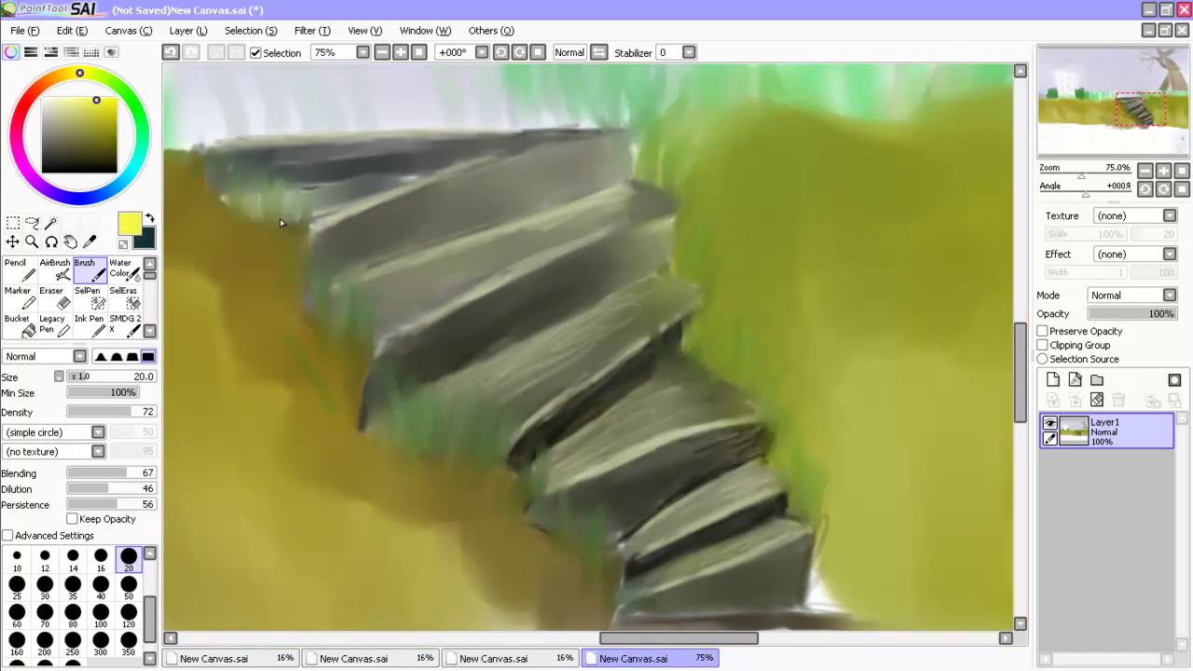
scroll(920, 373, down, 3)
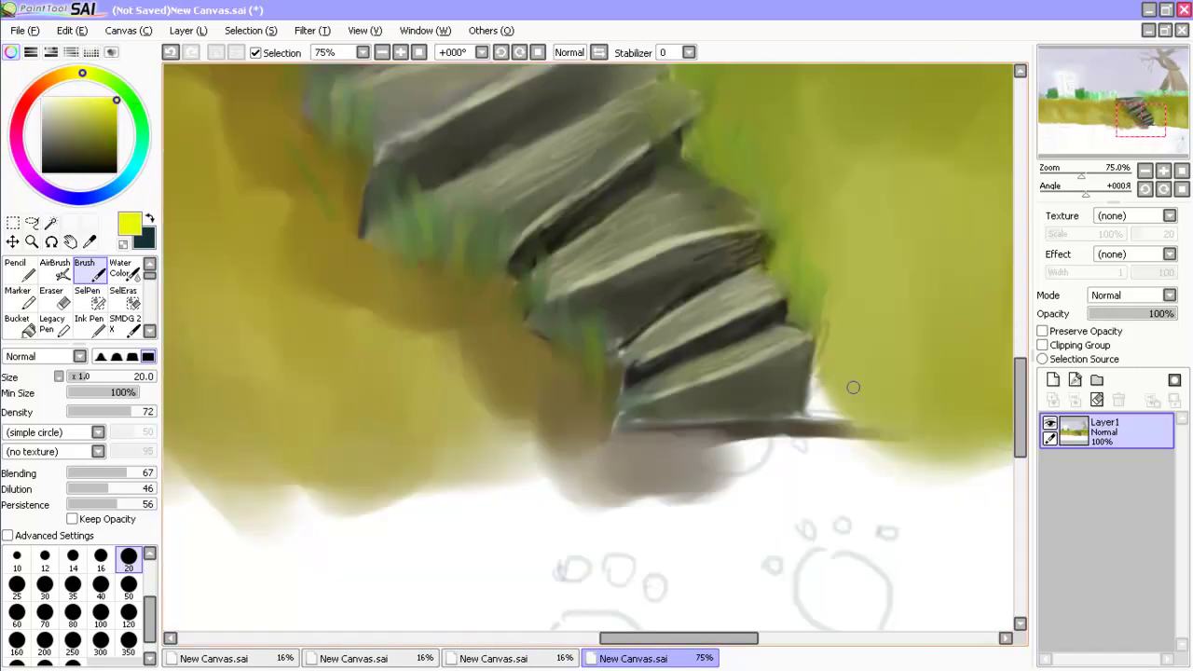
scroll(797, 407, up, 3)
Blend olive and brown tones over the bank left of the stairs with the Brush at size 120.
scroll(797, 407, left, 5)
key(ctrl+minus)
key(ctrl+minus)
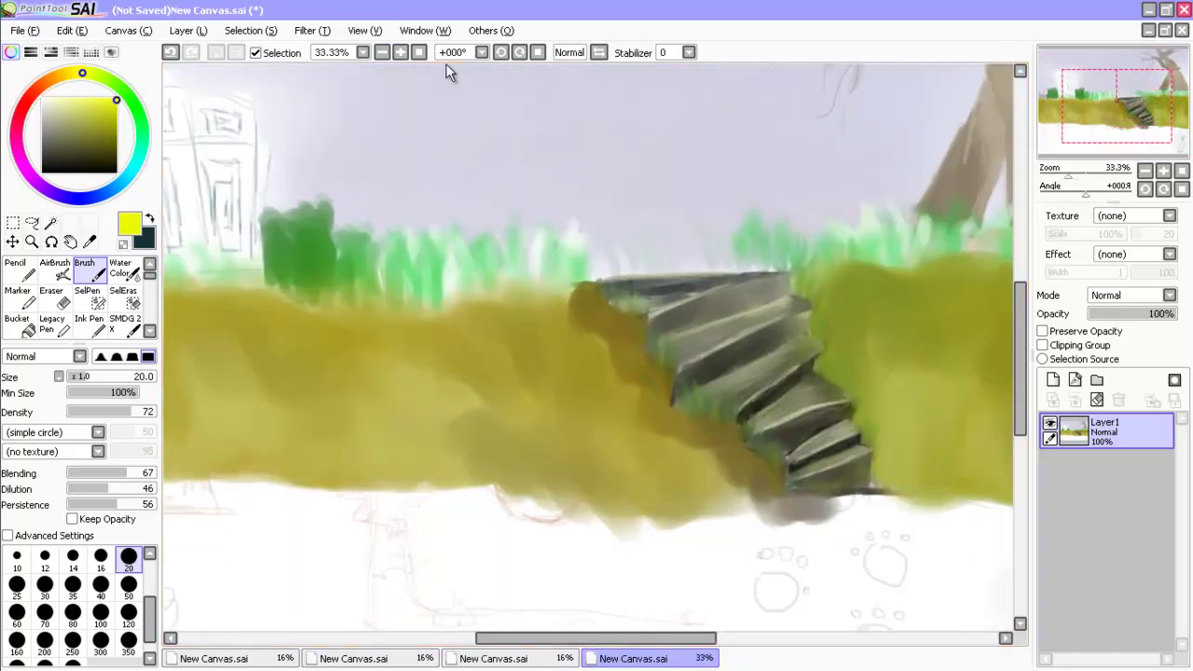
click(100, 585)
click(129, 612)
mouse_move(596, 336)
mouse_down()
mouse_move(592, 307)
mouse_move(671, 469)
mouse_move(706, 491)
mouse_move(675, 479)
mouse_move(573, 302)
mouse_move(643, 431)
mouse_move(397, 419)
mouse_up()
alt+click(706, 492)
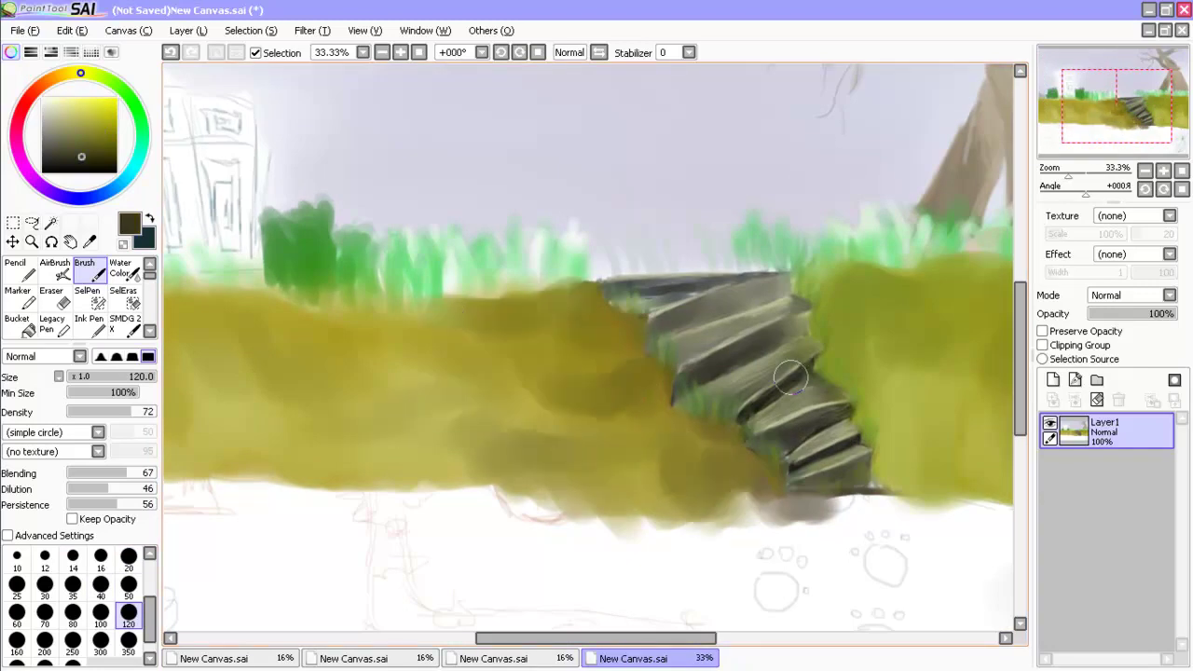
Paint green grass strokes on the bank left of the stairs, enlarging the Brush from size 20 to 30.
click(121, 88)
click(129, 557)
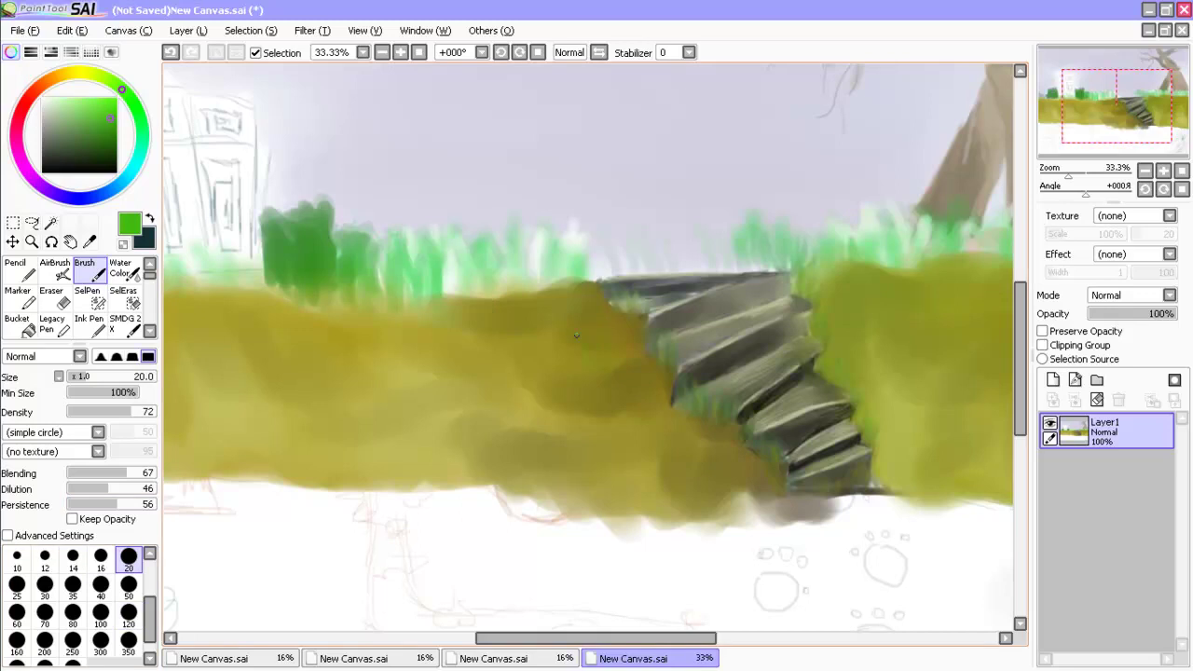
key(bracketright)
key(bracketright)
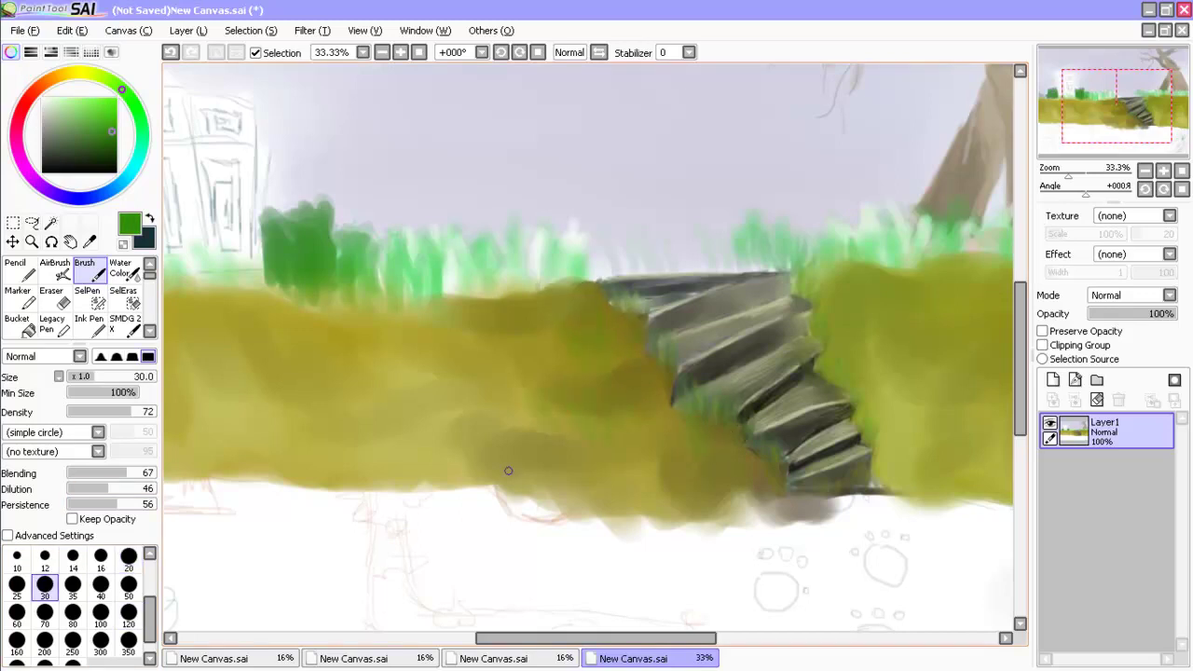
alt+click(618, 401)
scroll(589, 459, up, 3)
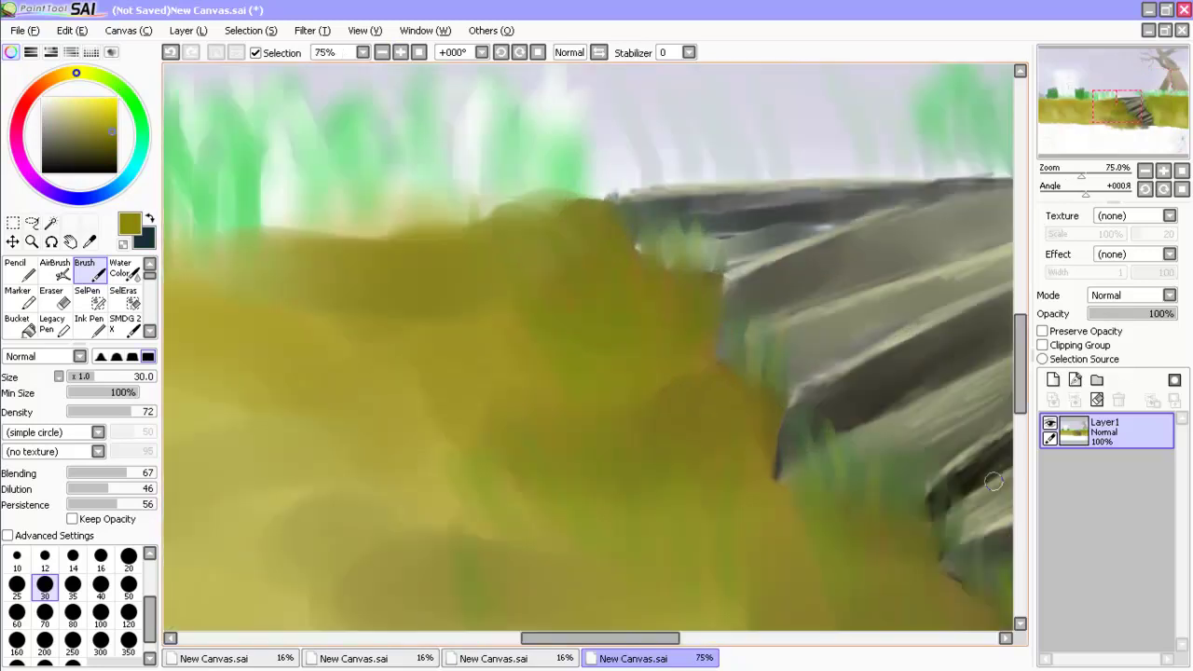
Layer brighter green grass blades over the bank beside the stairs with the Brush at size 30.
alt+click(588, 385)
alt+click(757, 524)
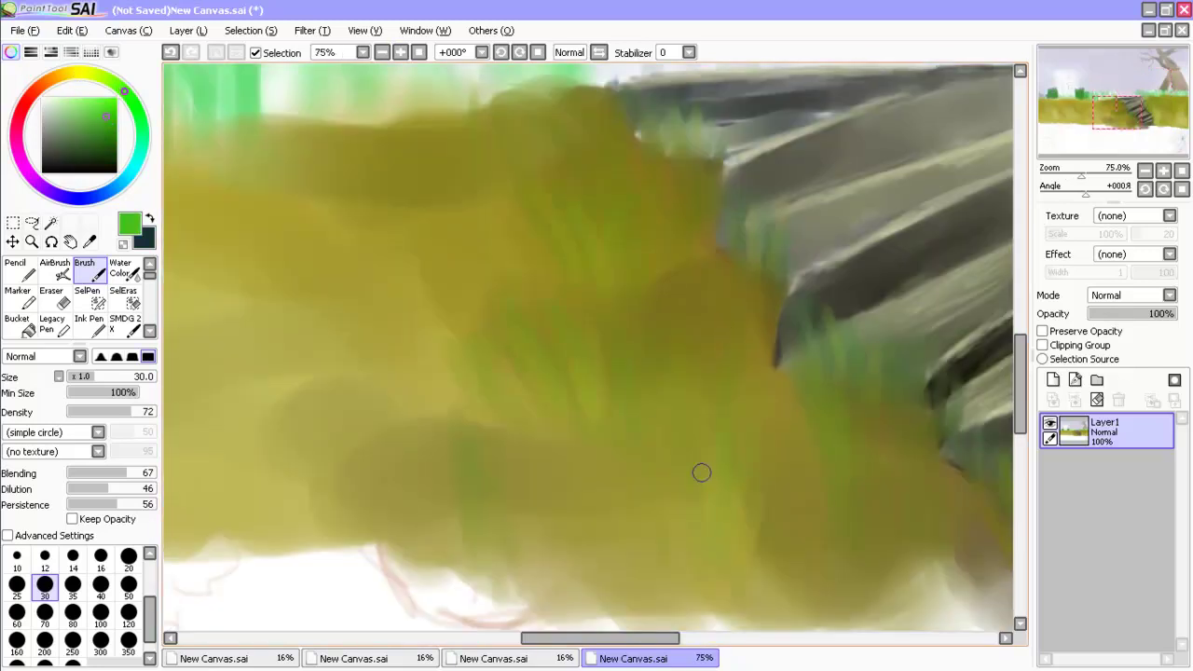
scroll(665, 344, up, 3)
drag(588, 245, 746, 342)
scroll(542, 425, down, 6)
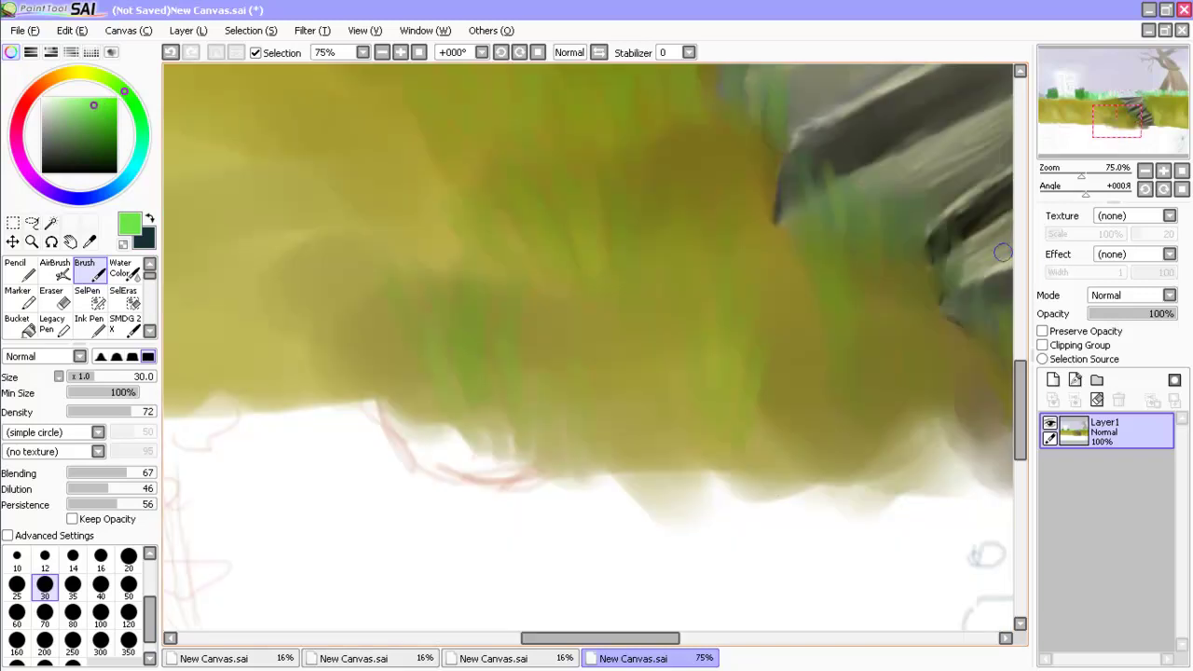
Paint broad ochre patches over the far left part of the bank with the Brush at size 120.
scroll(1003, 208, up, 2)
scroll(1003, 208, down, 4)
alt+click(498, 333)
key(bracketright)
key(bracketright)
key(bracketright)
key(bracketright)
key(bracketright)
key(bracketright)
key(bracketright)
key(bracketright)
mouse_move(467, 405)
mouse_down()
mouse_move(356, 414)
mouse_move(389, 377)
mouse_move(403, 316)
mouse_move(193, 285)
mouse_move(180, 367)
mouse_move(203, 284)
mouse_move(324, 382)
mouse_move(351, 427)
mouse_move(365, 416)
mouse_move(473, 411)
mouse_up()
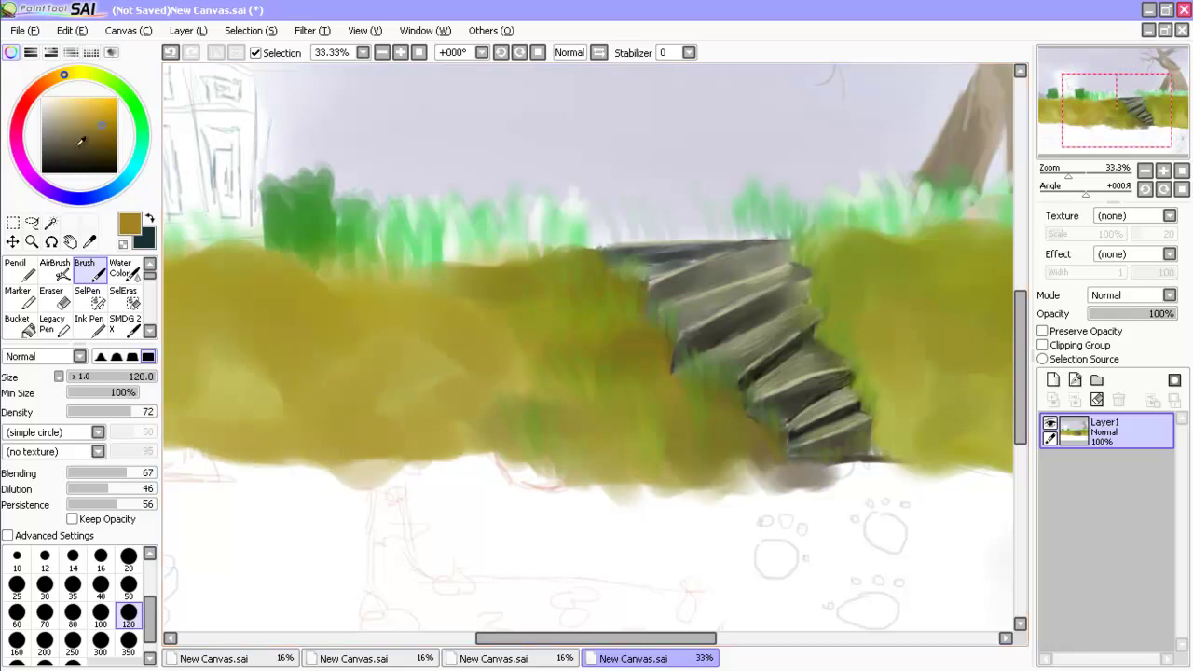
Paint a green bush over the lower left bank, reducing the Brush from size 120 to 70.
mouse_move(200, 426)
mouse_down()
mouse_move(227, 453)
mouse_move(288, 370)
mouse_move(187, 378)
mouse_up()
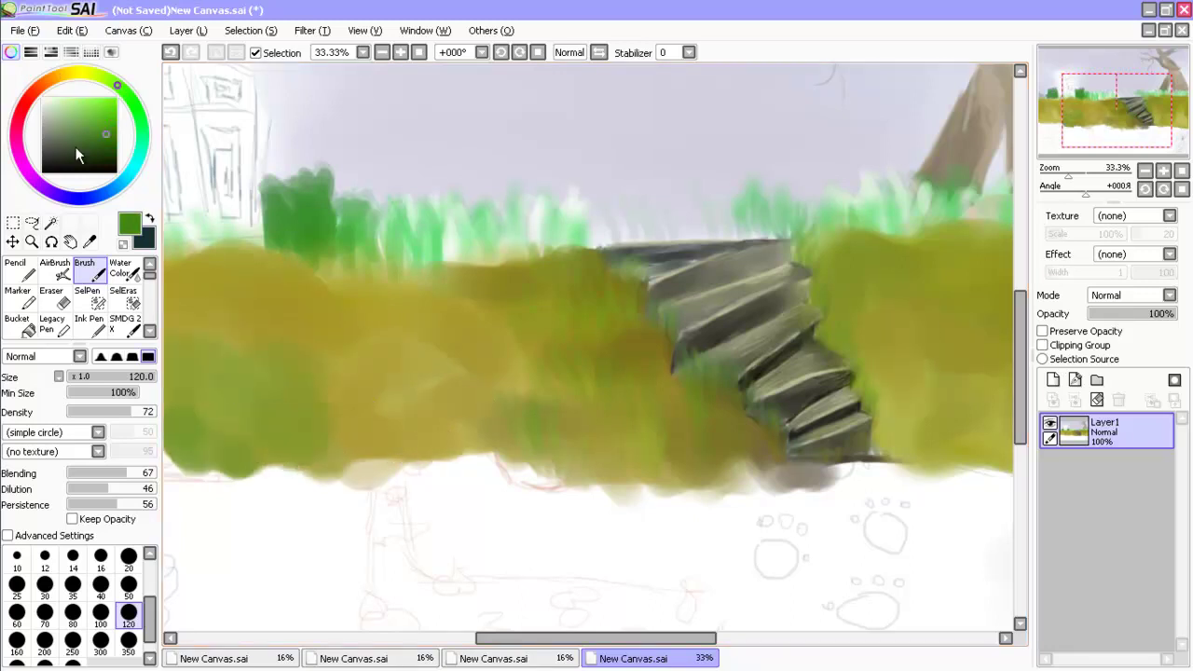
key(bracketleft)
key(bracketleft)
key(bracketleft)
drag(338, 437, 178, 391)
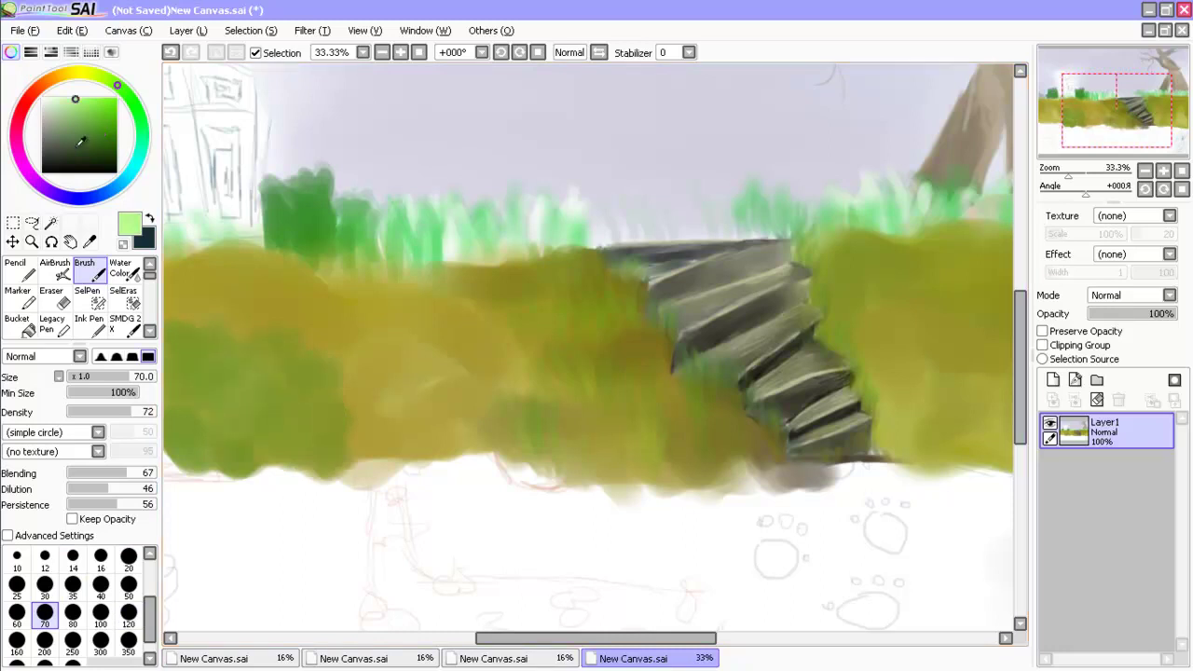
mouse_move(312, 378)
mouse_down()
mouse_move(186, 362)
mouse_move(173, 461)
mouse_up()
Paint dark green bushes along the bottom of the bank at the canvas's left edge, enlarging the Brush to size 250.
click(105, 145)
scroll(666, 358, up, 3)
scroll(667, 358, left, 5)
mouse_move(559, 419)
mouse_down()
mouse_move(583, 413)
mouse_move(249, 393)
mouse_move(435, 500)
mouse_move(426, 512)
mouse_move(802, 522)
mouse_up()
key(bracketright)
key(bracketright)
key(bracketright)
key(bracketright)
key(bracketright)
key(bracketright)
scroll(615, 345, down, 3)
scroll(616, 345, left, 3)
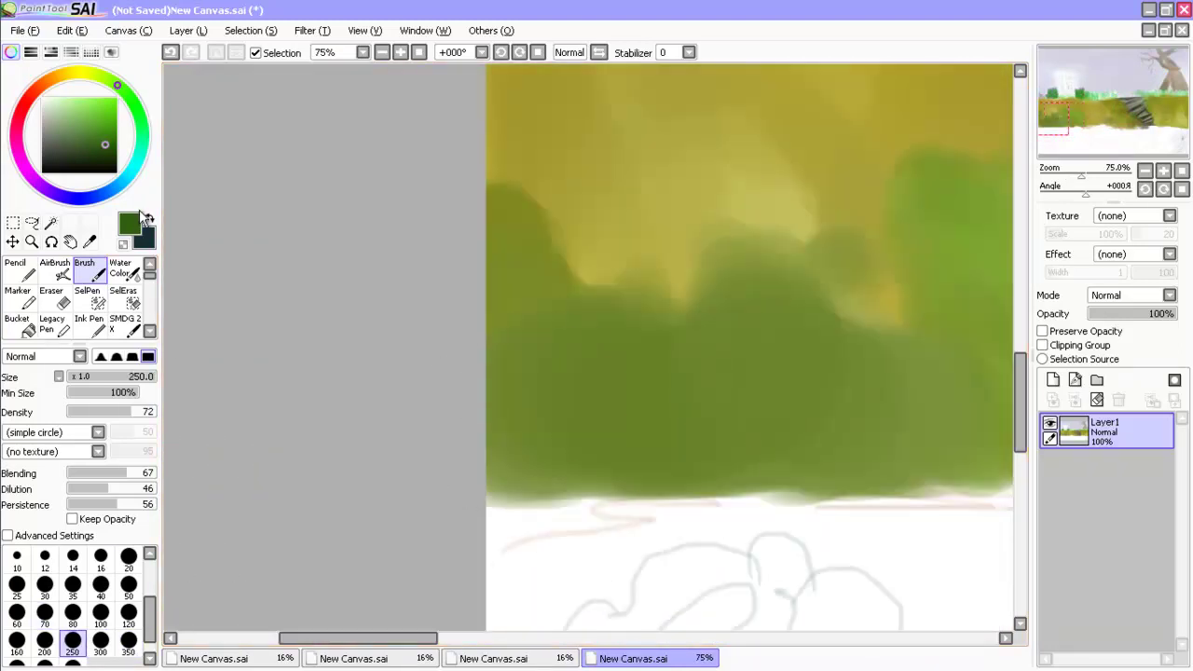
Paint light green highlights on the bushes of the lower left bank with the Brush reduced to size 120.
key(bracketleft)
key(bracketleft)
key(bracketleft)
click(87, 103)
scroll(746, 420, right, 10)
scroll(839, 559, left, 8)
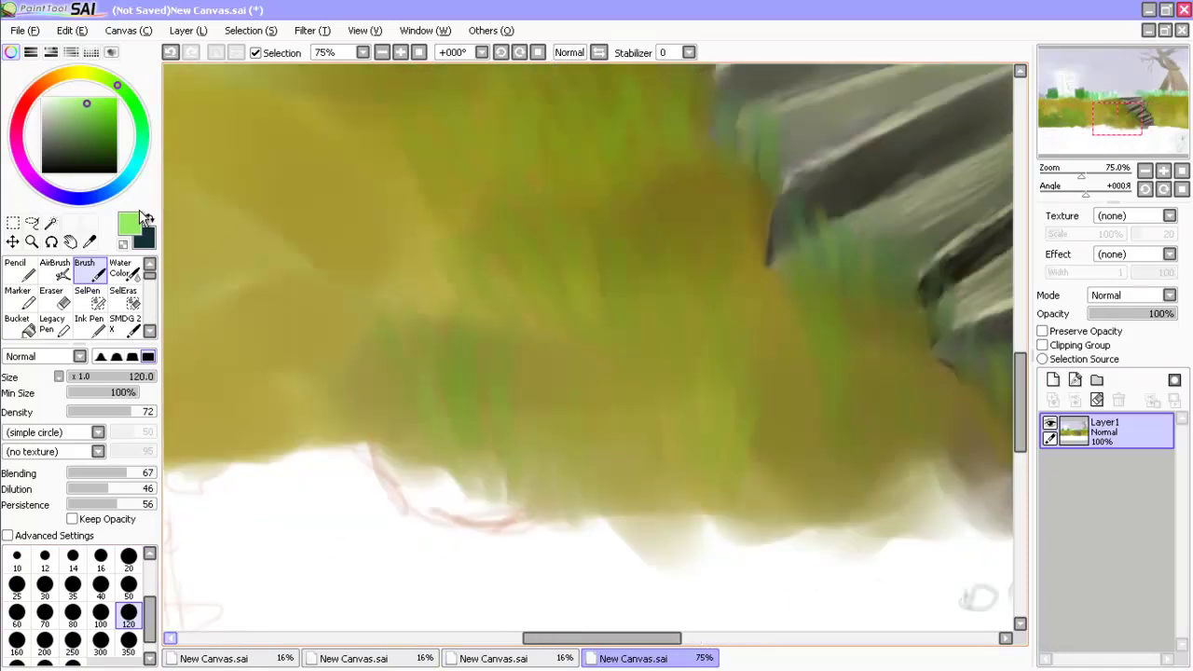
drag(620, 308, 569, 410)
drag(560, 270, 438, 401)
Blend pale and bright yellow highlights onto the tops of the lower left bushes with the Brush at size 120.
alt+click(607, 221)
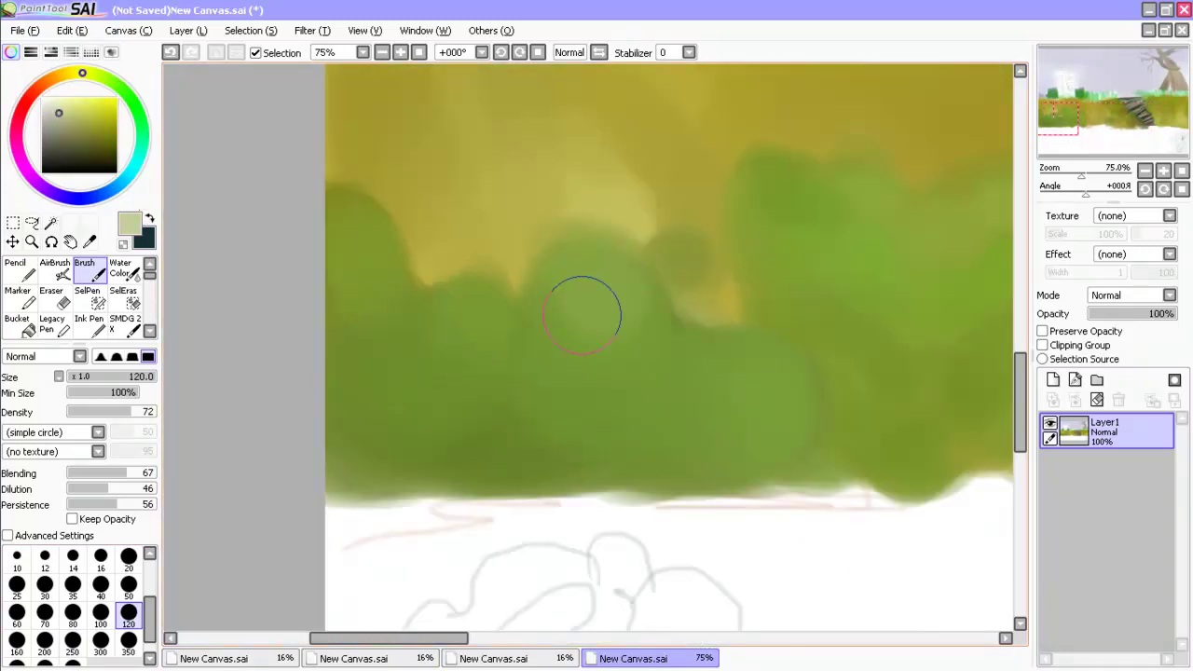
drag(634, 280, 708, 345)
drag(774, 242, 846, 224)
click(104, 99)
scroll(978, 572, right, 3)
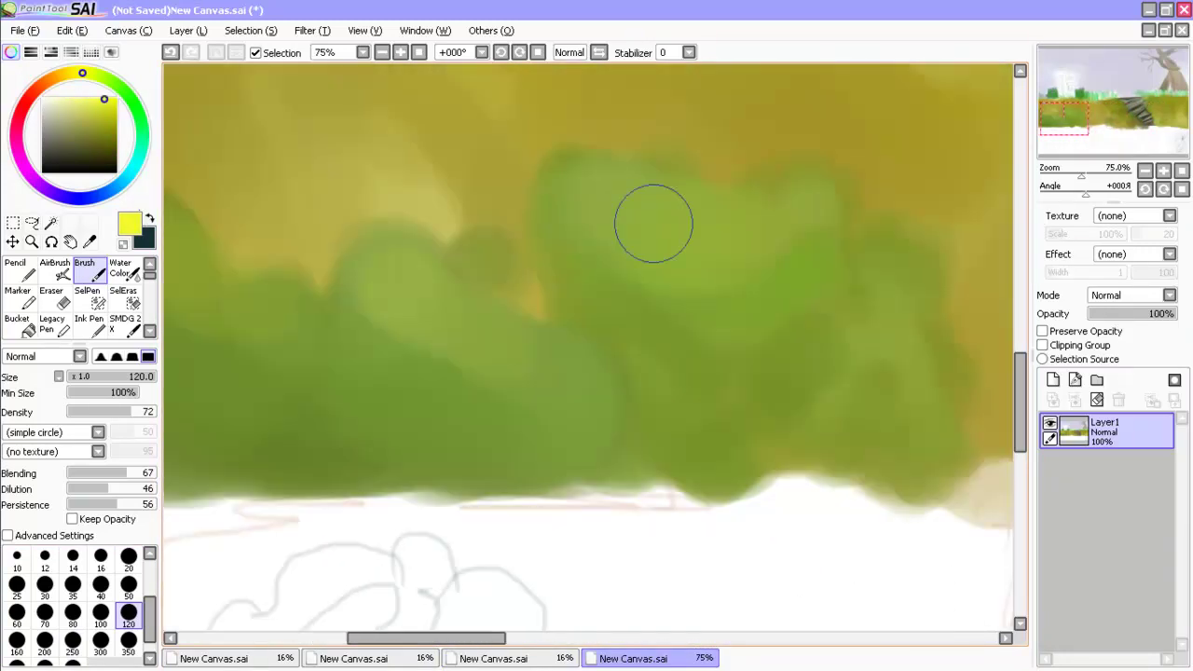
scroll(431, 363, left, 5)
scroll(547, 453, down, 3)
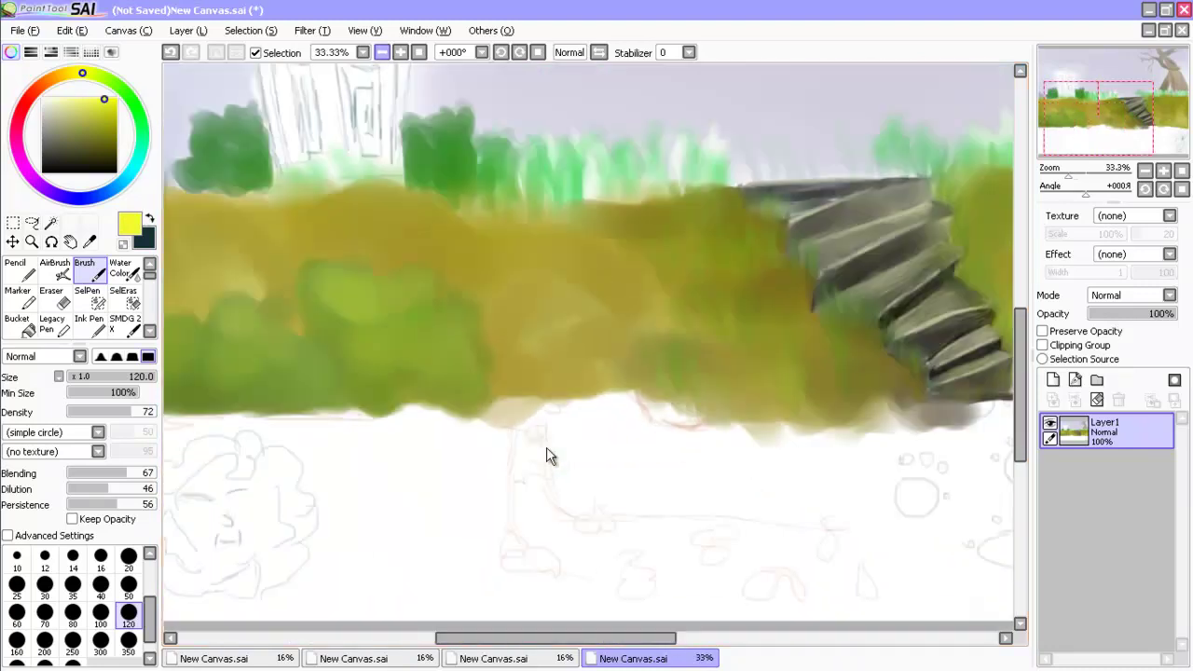
scroll(546, 455, left, 2)
click(22, 117)
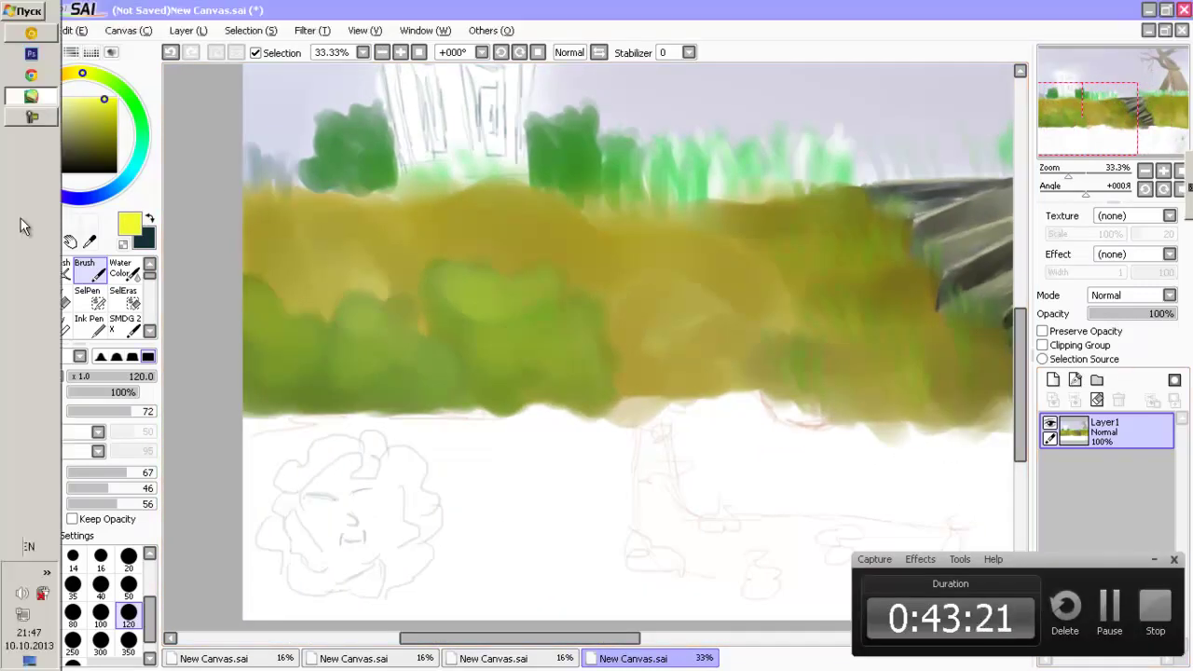
click(30, 74)
key(alt+Tab)
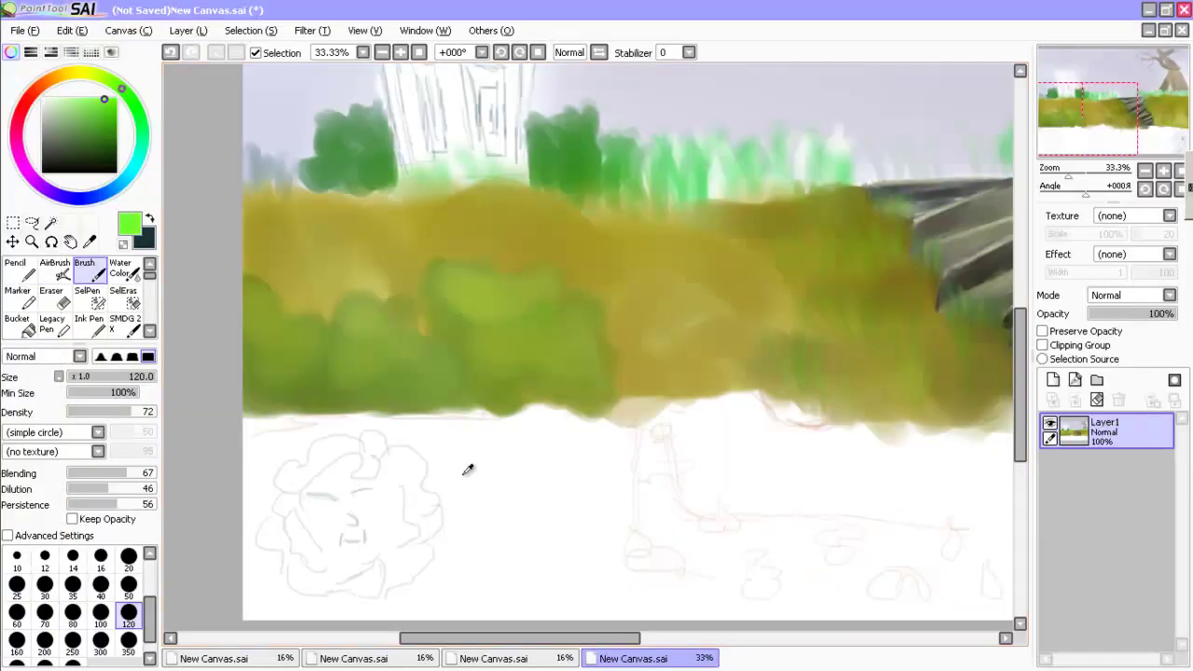
Paint green and darker green over the bright bush highlights with the Brush at size 120 to unify the foliage.
alt+click(506, 319)
drag(508, 299, 476, 359)
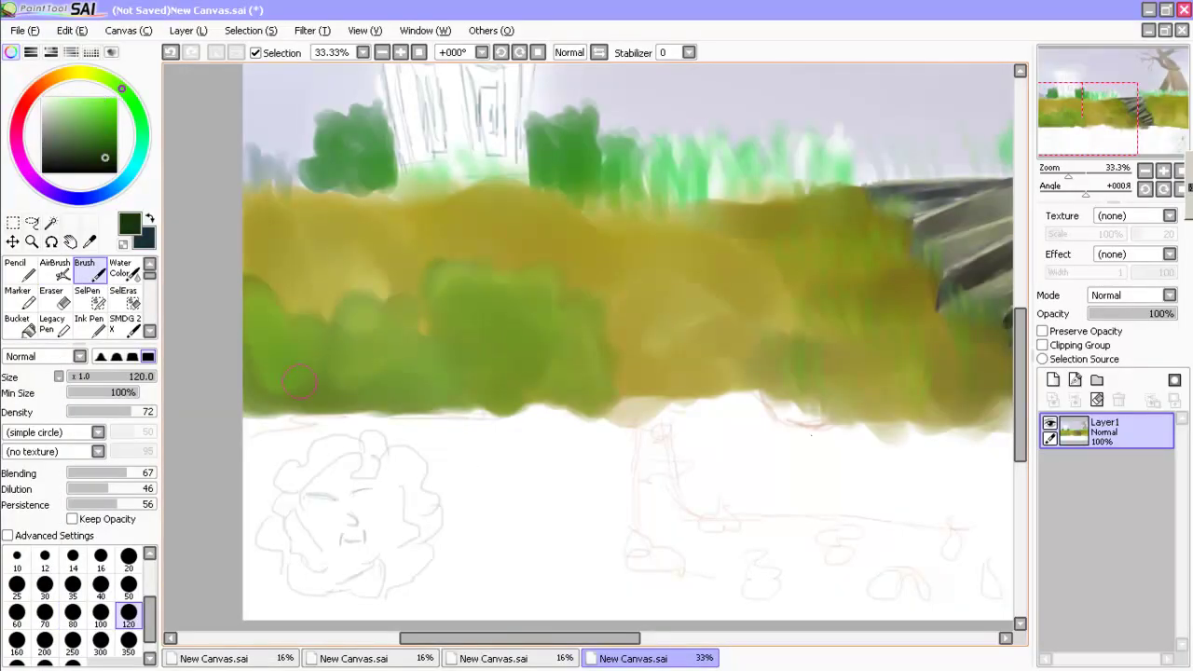
drag(643, 371, 563, 370)
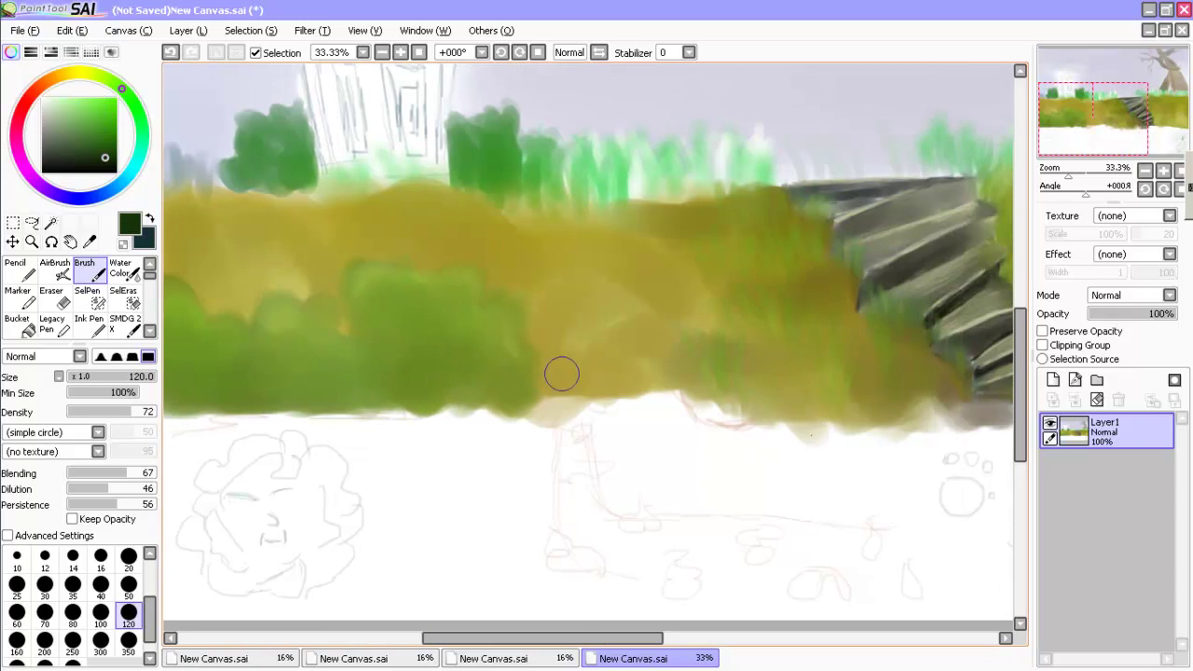
Paint green grass strokes over the ochre left bank, using the Brush at sizes 20 and 35.
key(bracketleft)
key(bracketleft)
key(bracketleft)
key(bracketleft)
key(bracketleft)
key(bracketleft)
key(bracketleft)
key(bracketleft)
key(bracketleft)
key(bracketleft)
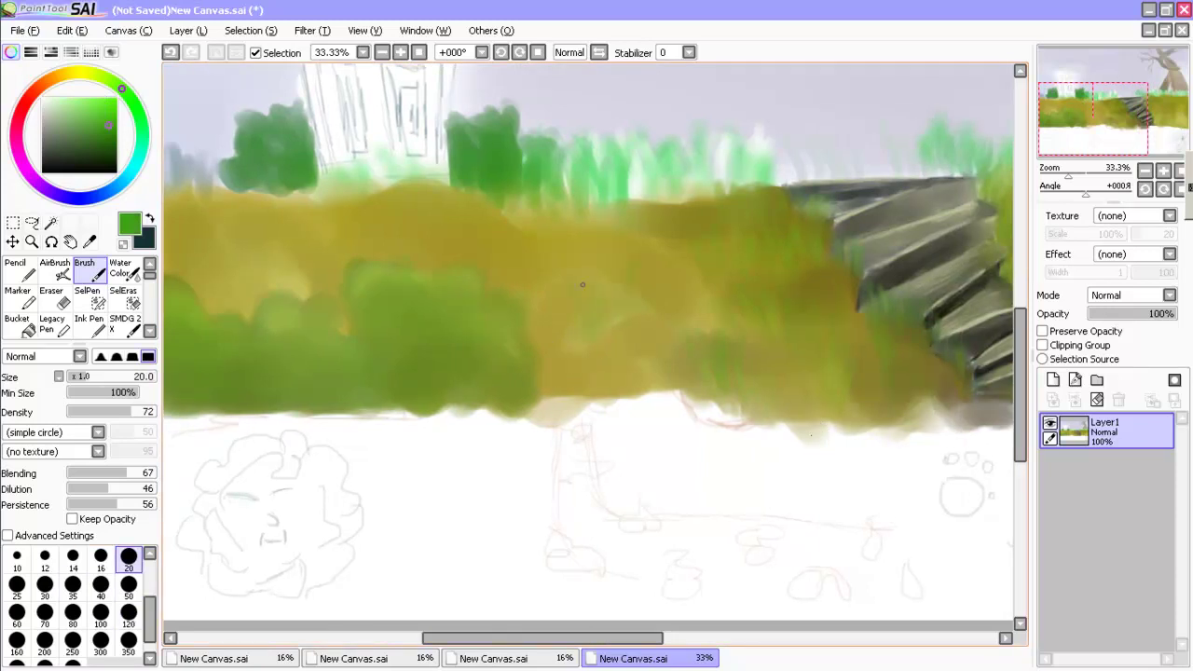
key(bracketright)
key(bracketright)
key(bracketright)
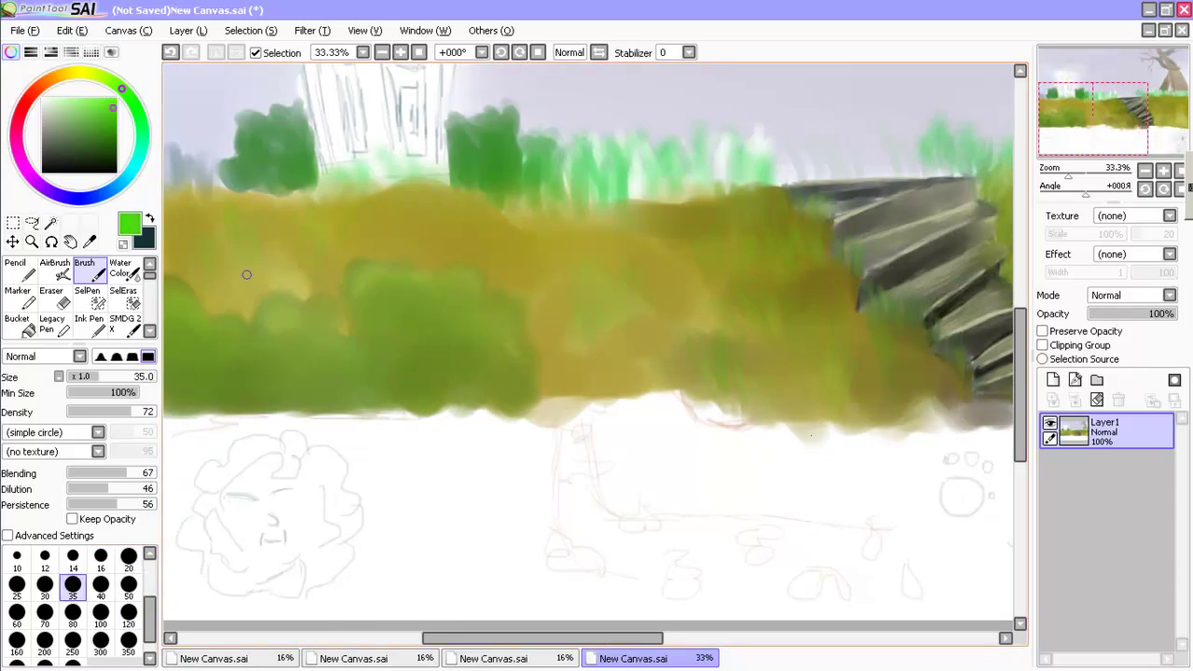
Dab yellow highlights and dark green shading onto the lower left bushes and bank with the Brush at size 35.
alt+click(586, 267)
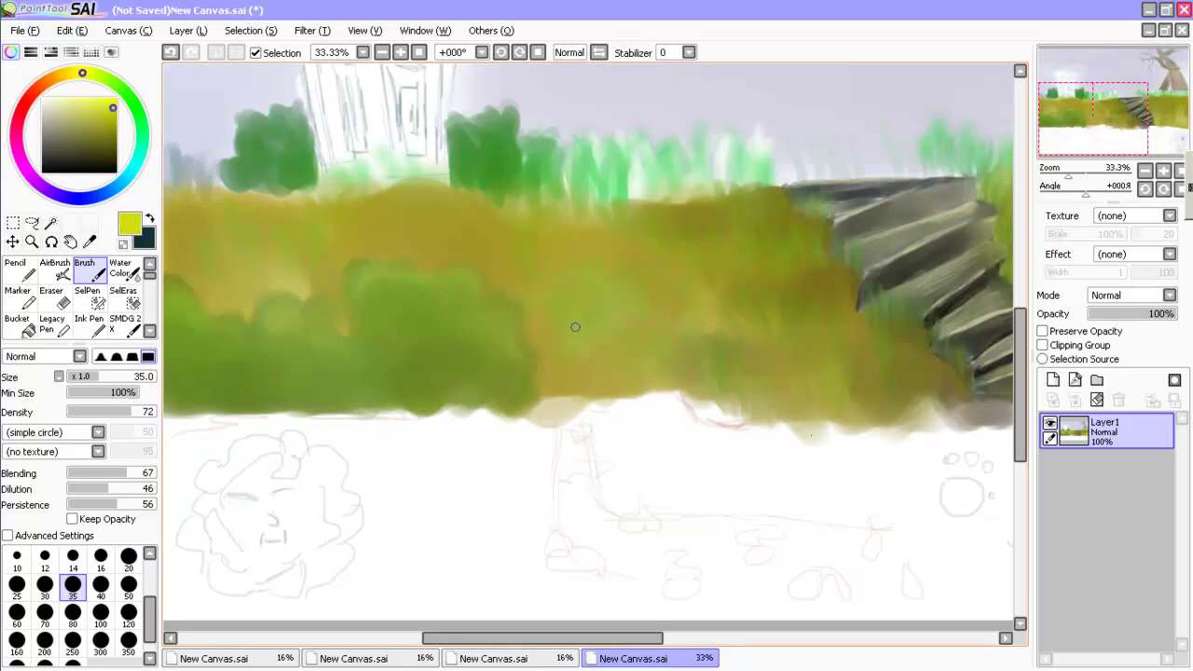
scroll(736, 580, down, 1)
scroll(812, 445, up, 2)
scroll(475, 391, left, 2)
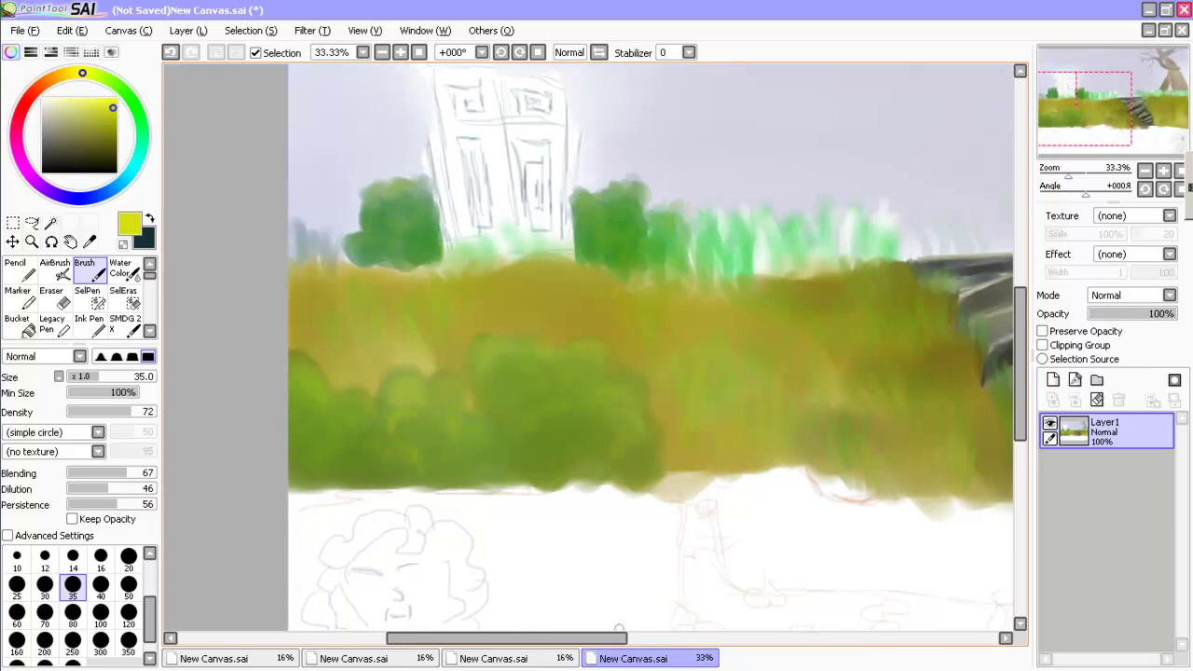
scroll(672, 614, left, 1)
alt+click(491, 415)
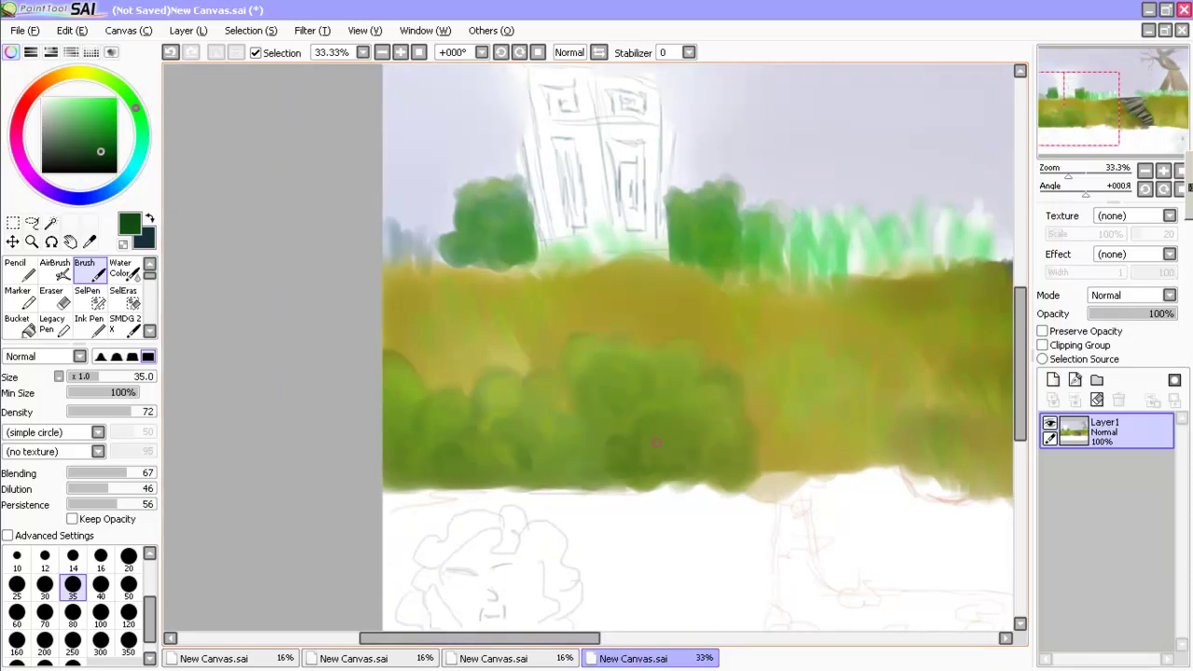
scroll(976, 424, up, 1)
Sample ochre and pale yellow tones for the bank and enlarge the Brush to size 100.
alt+click(812, 439)
key(bracketright)
key(bracketright)
key(bracketright)
key(bracketright)
key(bracketright)
key(bracketright)
scroll(812, 434, right, 6)
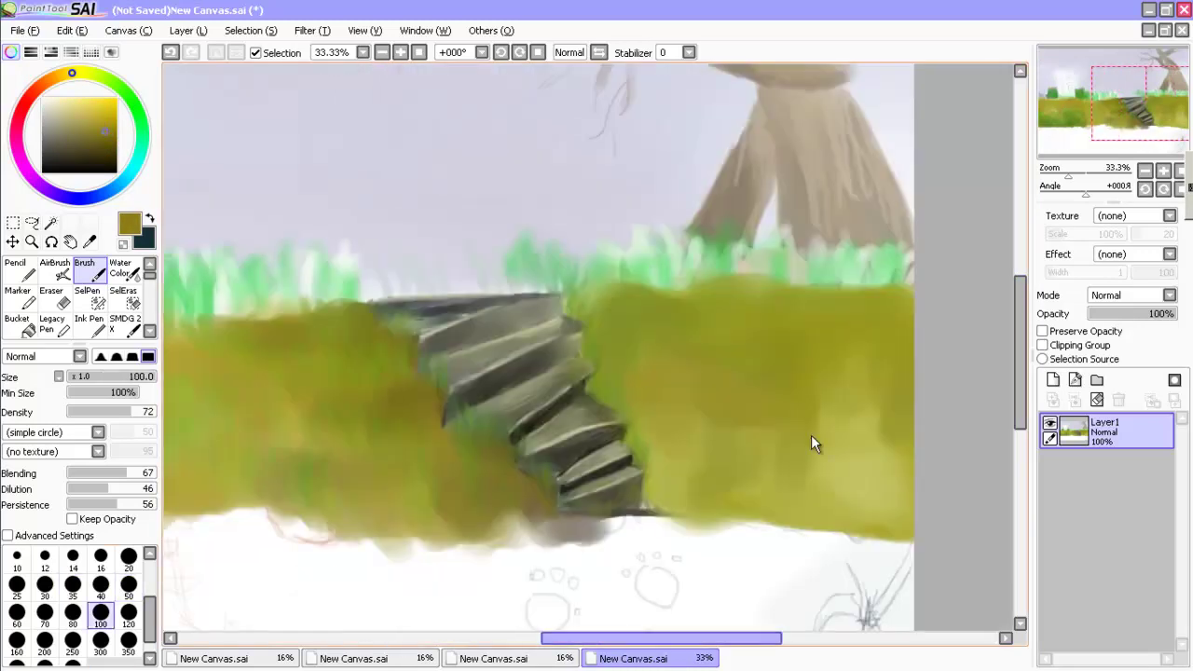
scroll(287, 308, left, 3)
alt+click(287, 308)
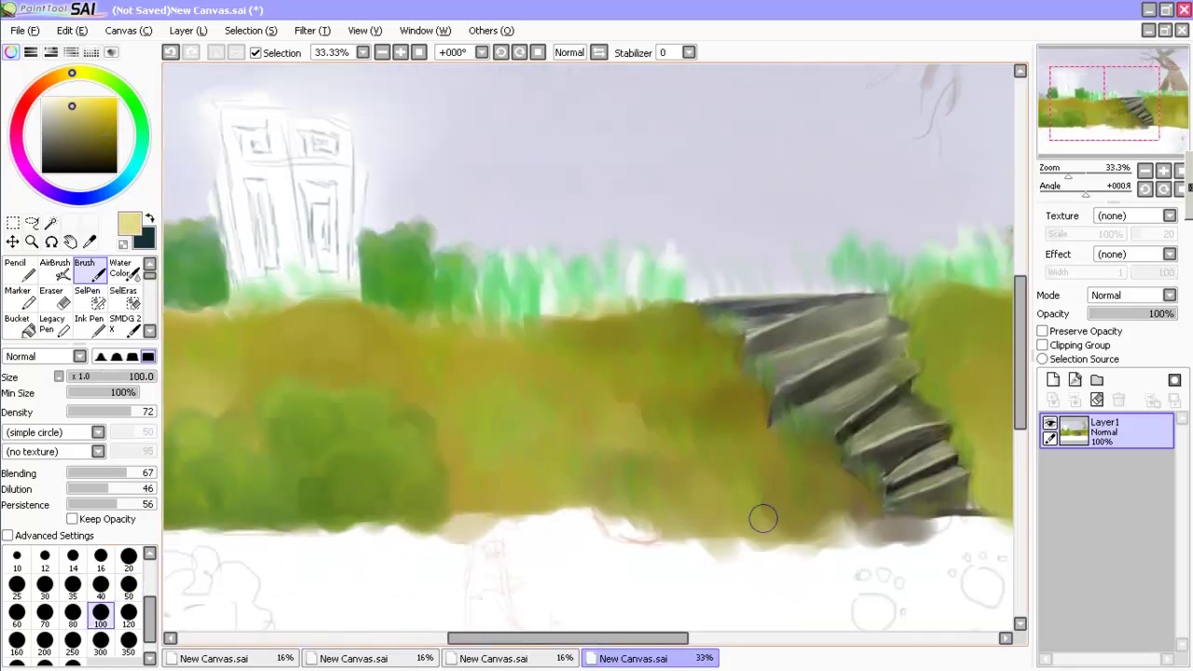
scroll(555, 326, left, 3)
scroll(498, 607, down, 1)
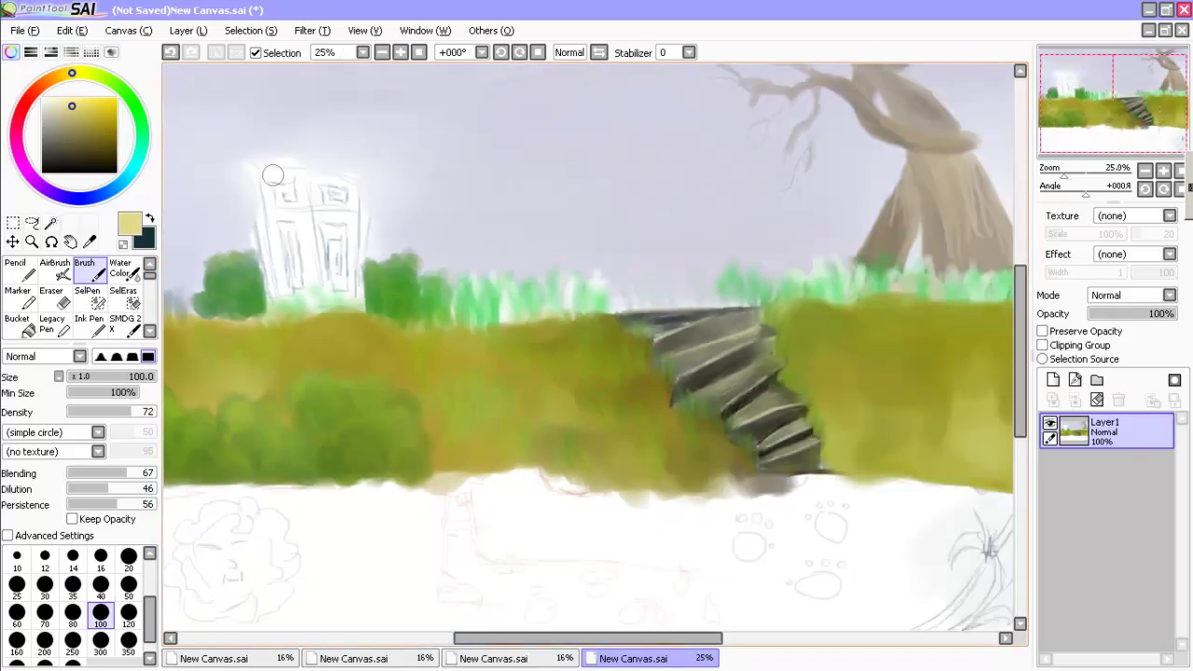
Paint green grass strokes over the bank to the right of the stairs with the Brush at size 40.
scroll(216, 163, right, 2)
alt+click(817, 429)
key(bracketleft)
key(bracketleft)
key(bracketleft)
key(bracketleft)
key(bracketleft)
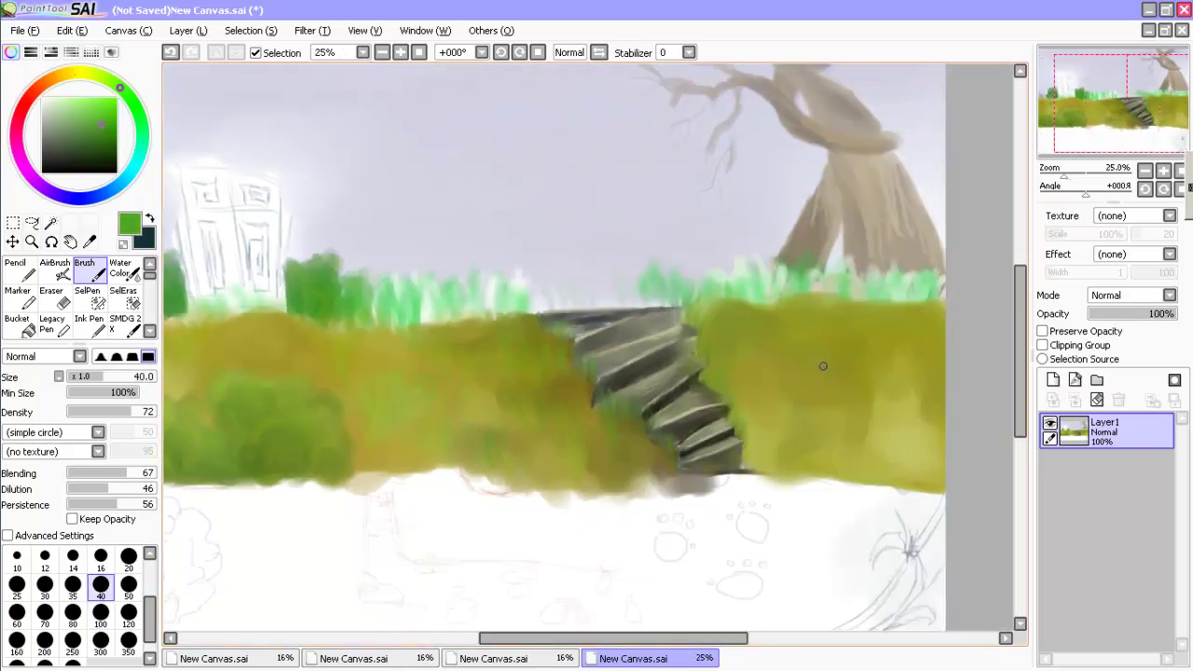
Paint a large orange-red mushroom cap at the canvas's right edge, enlarging the Brush from size 40 to 100.
alt+click(815, 424)
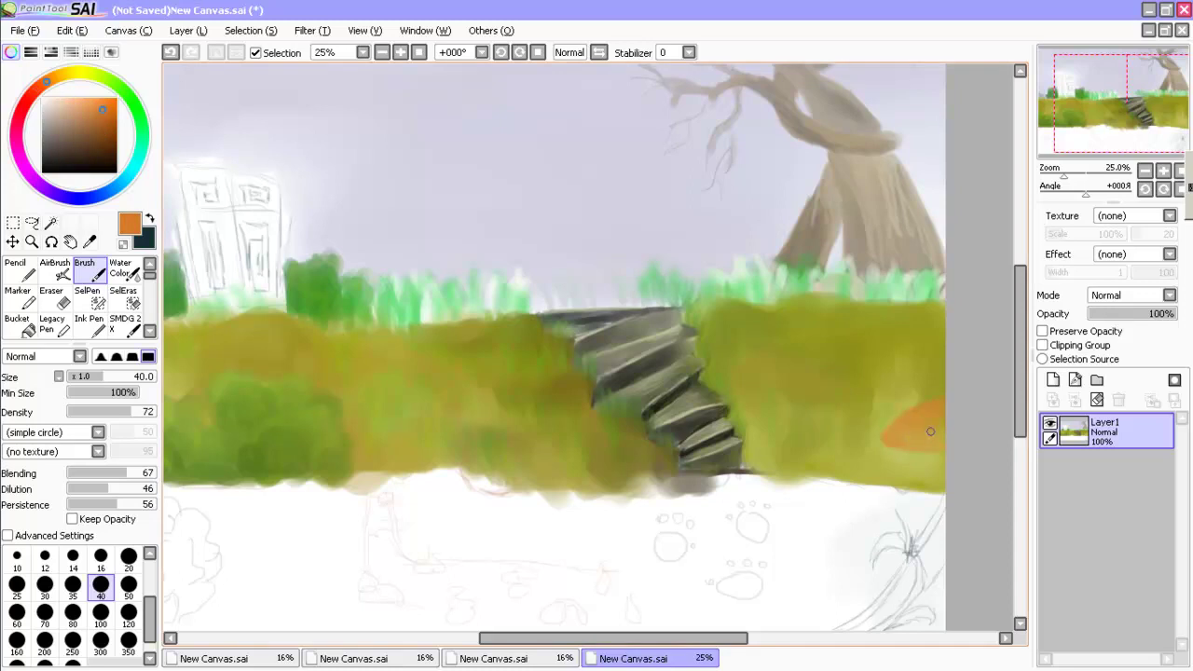
scroll(811, 434, up, 2)
scroll(811, 435, down, 3)
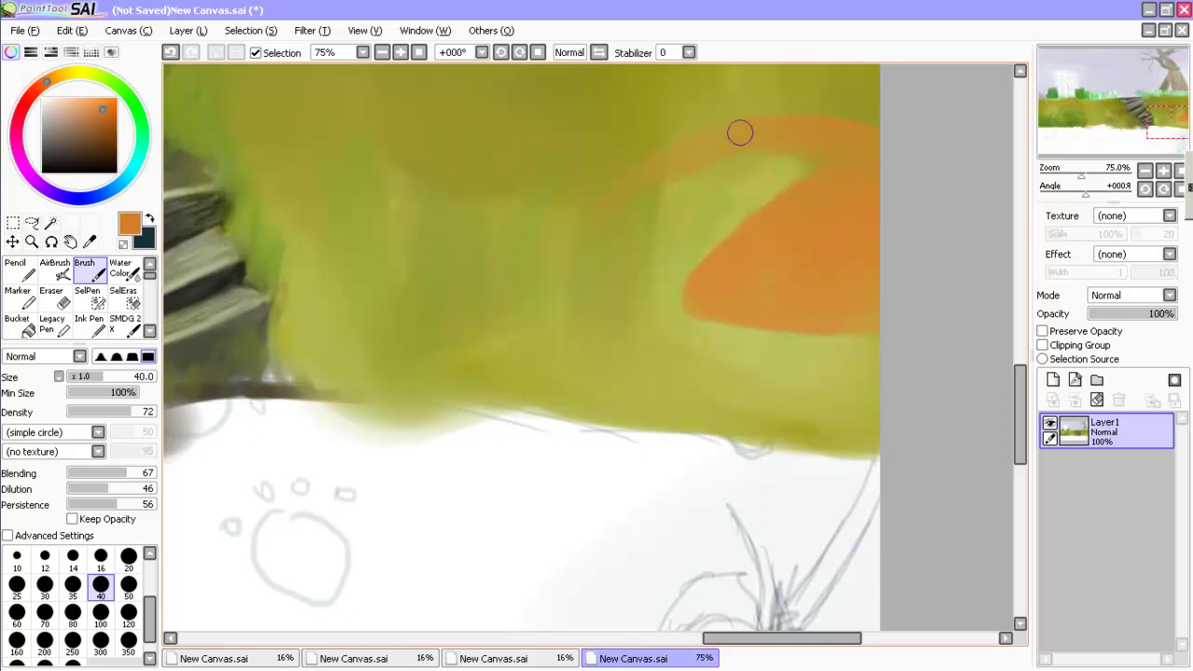
mouse_move(692, 306)
mouse_down()
mouse_move(762, 186)
mouse_move(591, 221)
mouse_move(644, 177)
mouse_move(793, 121)
mouse_move(634, 280)
mouse_up()
key(bracketright)
key(bracketright)
key(bracketright)
key(bracketright)
key(bracketright)
mouse_move(857, 168)
mouse_down()
mouse_move(714, 258)
mouse_move(597, 298)
mouse_move(880, 299)
mouse_move(780, 277)
mouse_up()
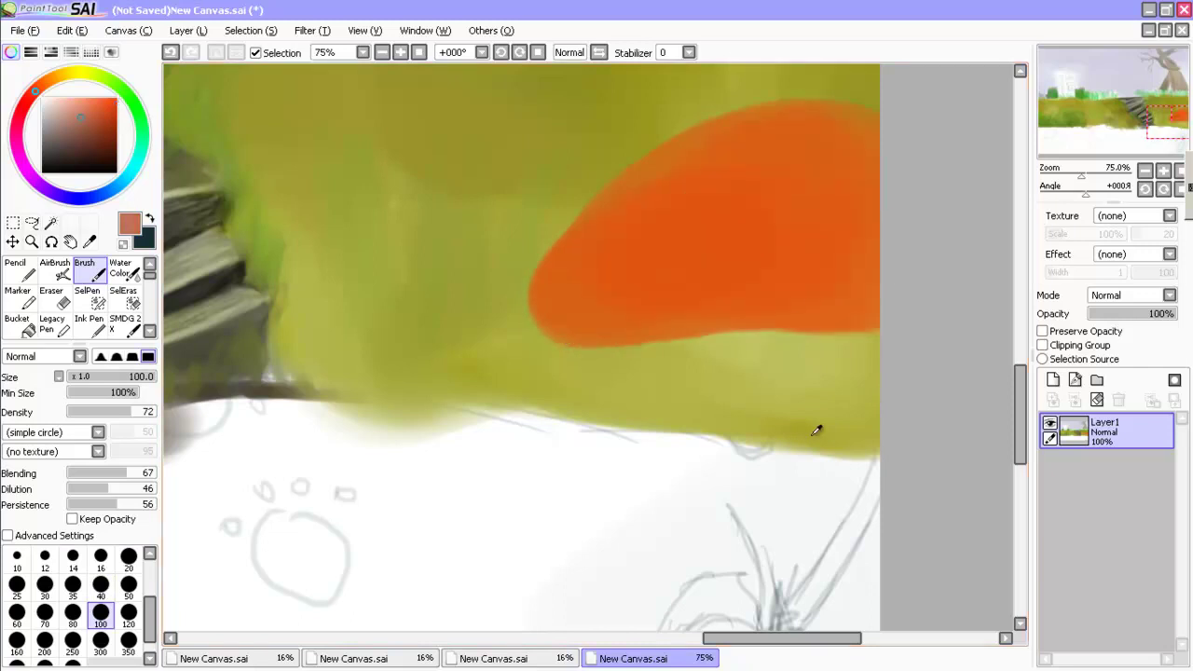
mouse_move(687, 232)
mouse_down()
mouse_move(630, 192)
mouse_move(641, 269)
mouse_up()
Dot five pale pink spots onto the mushroom cap with the Brush at size 40.
key(bracketleft)
key(bracketleft)
key(bracketleft)
key(bracketleft)
key(bracketleft)
click(690, 191)
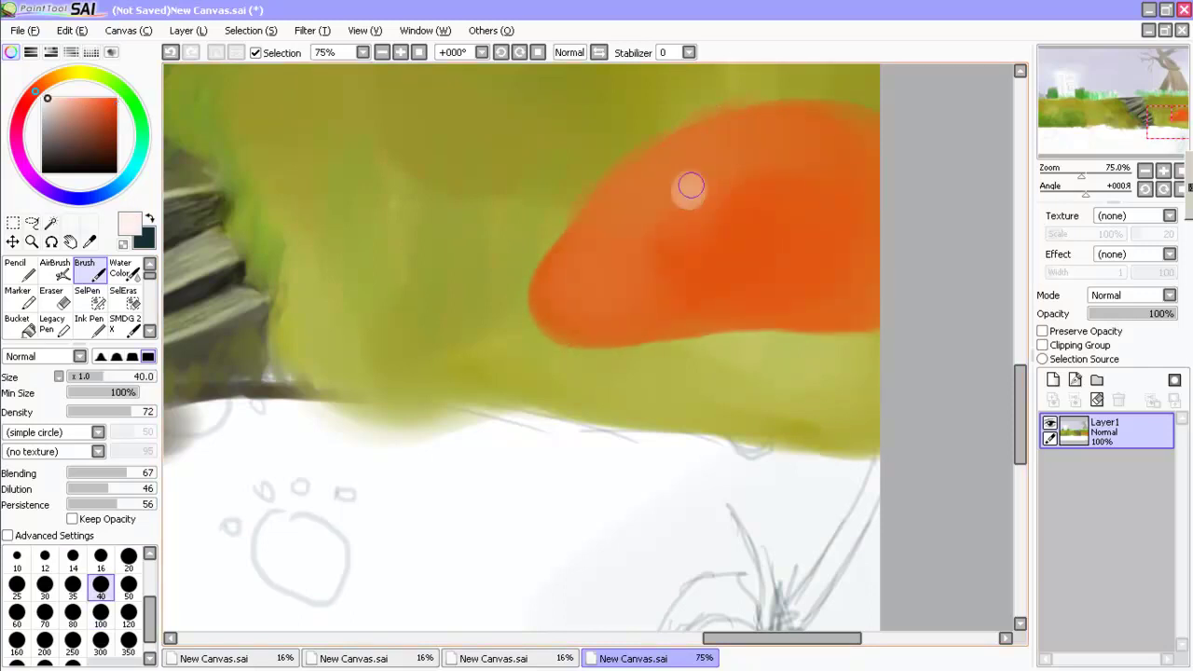
click(830, 187)
click(620, 288)
click(760, 285)
click(859, 297)
Paint the mushroom's cream rim and stem, and extend the bank with shading around its base at size 40.
mouse_move(772, 410)
mouse_down()
mouse_move(791, 346)
mouse_move(749, 354)
mouse_move(791, 364)
mouse_move(720, 490)
mouse_move(848, 381)
mouse_move(820, 336)
mouse_move(603, 356)
mouse_up()
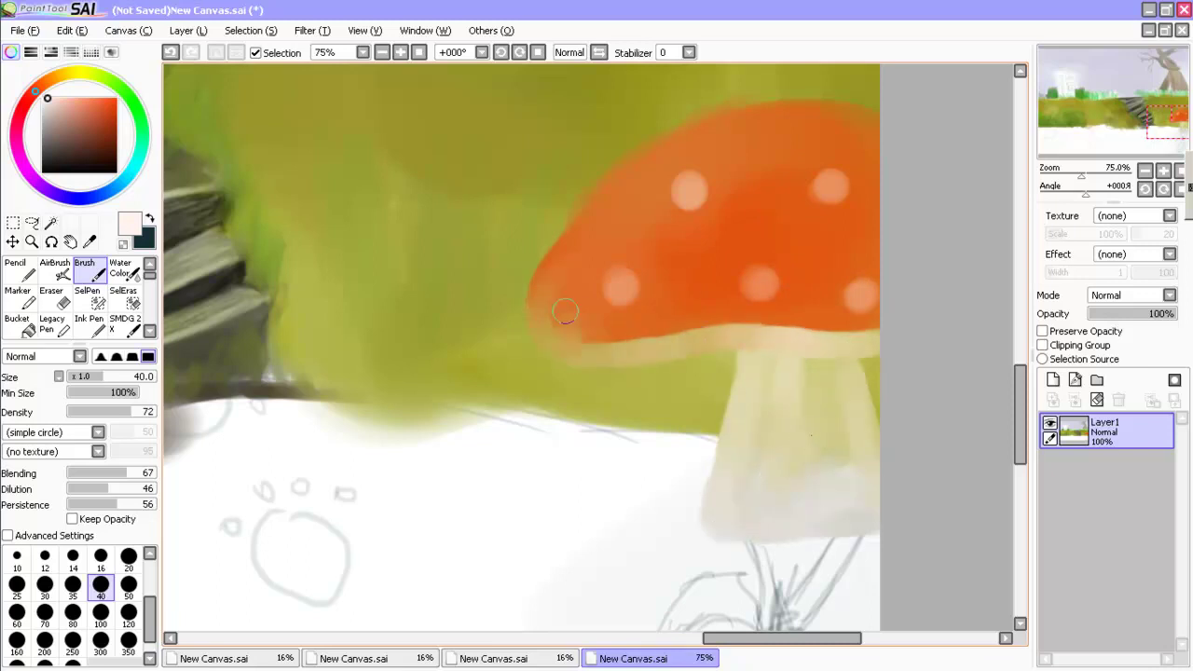
mouse_move(830, 467)
mouse_down()
mouse_move(786, 357)
mouse_move(849, 419)
mouse_up()
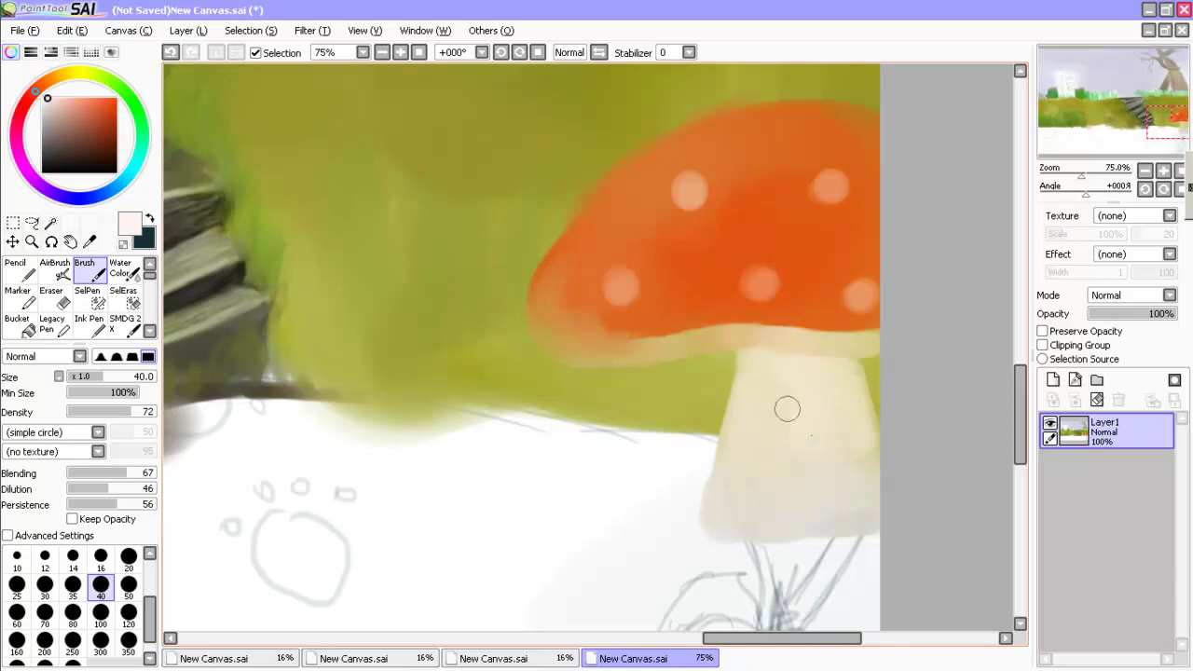
scroll(811, 434, down, 2)
scroll(811, 439, up, 1)
mouse_move(643, 485)
mouse_down()
mouse_move(650, 370)
mouse_move(488, 408)
mouse_move(593, 369)
mouse_up()
scroll(811, 435, down, 2)
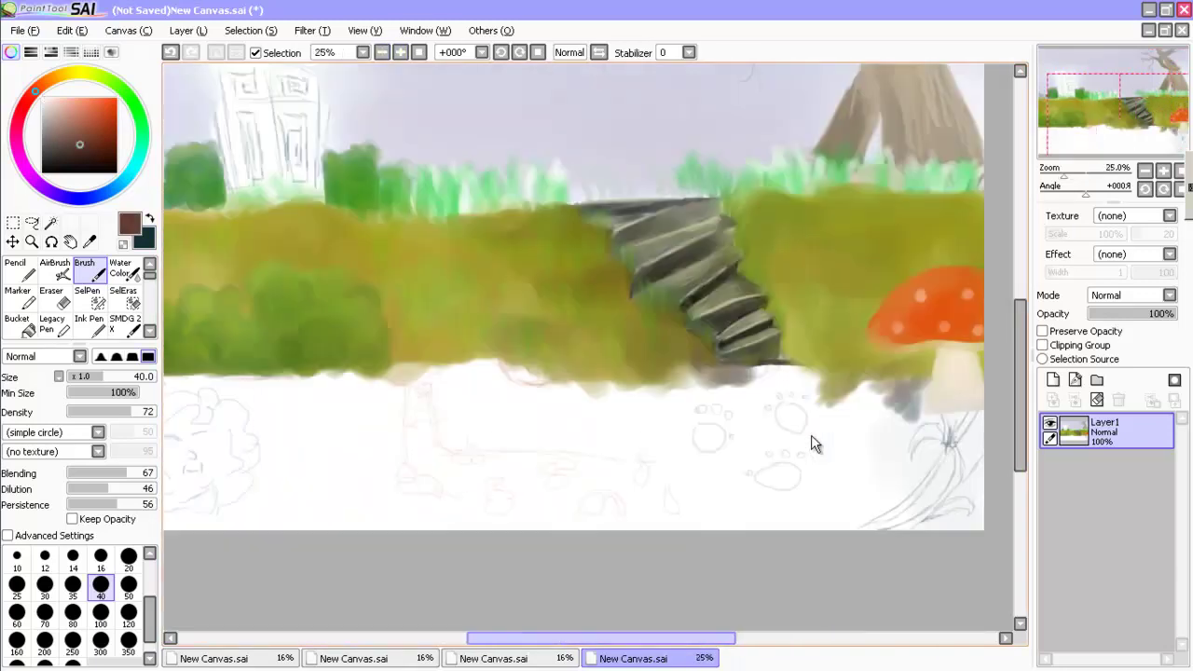
Paint the left post of the sketched door's frame in brown with the Brush at size 20.
scroll(811, 438, up, 4)
scroll(811, 435, down, 2)
scroll(811, 438, up, 2)
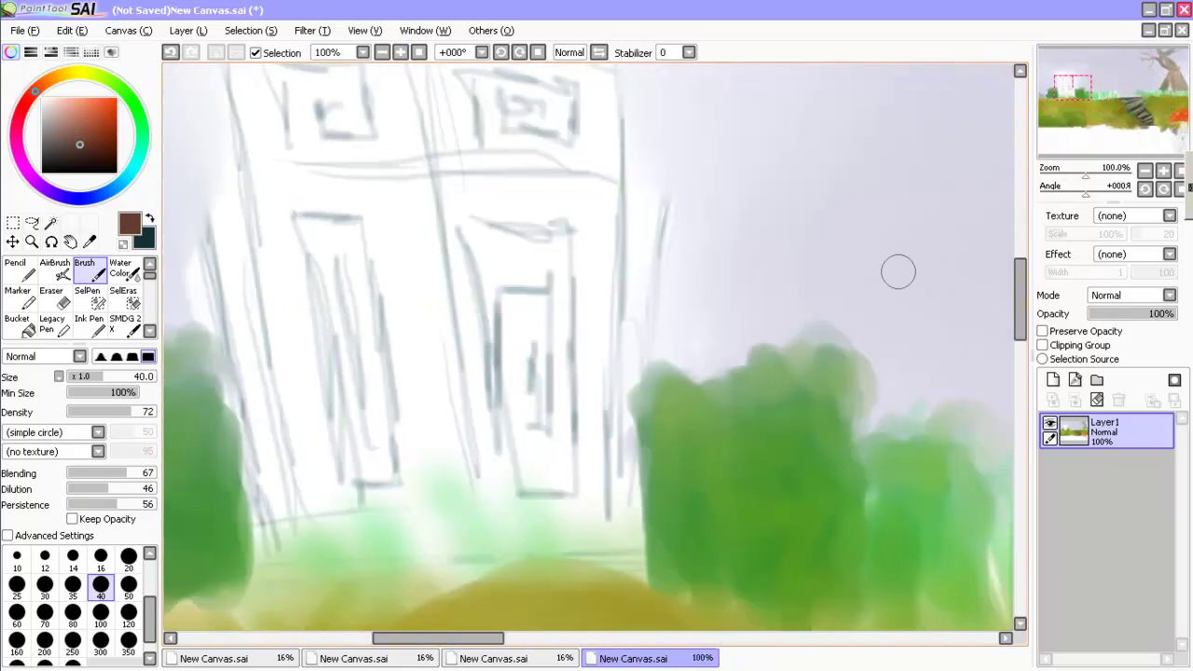
click(129, 556)
drag(284, 149, 345, 345)
drag(338, 191, 387, 560)
scroll(387, 559, down, 1)
drag(424, 452, 461, 587)
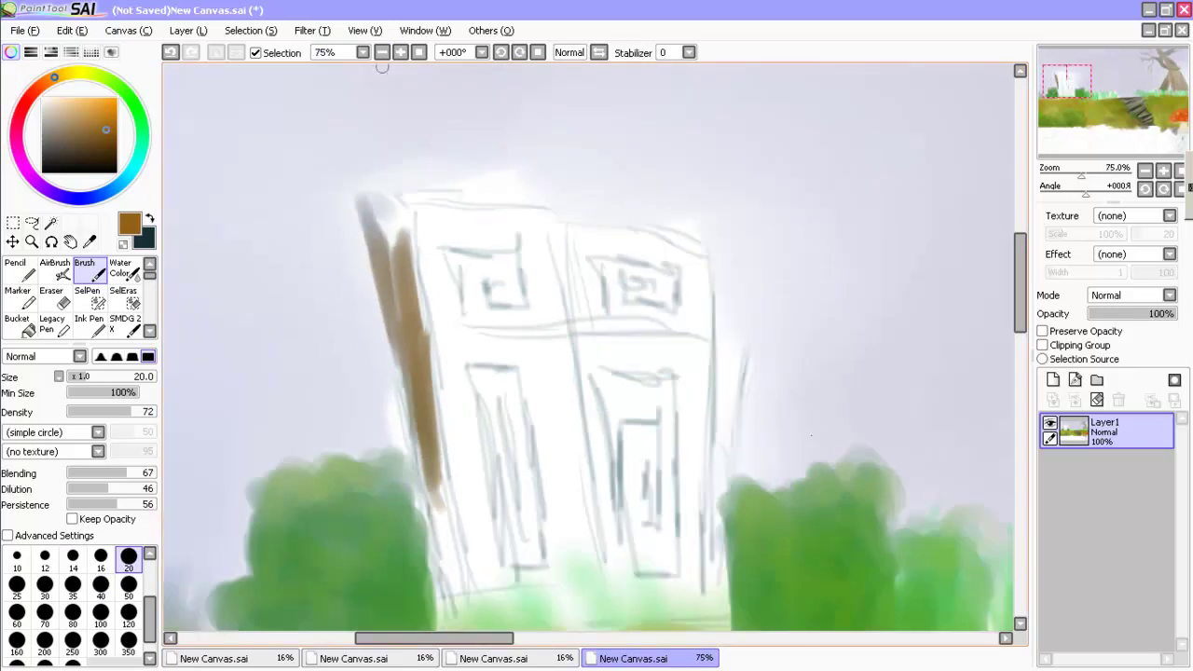
drag(436, 476, 459, 602)
scroll(451, 485, down, 1)
Paint the door frame's outer left edge, top beam and right post in brown with the Brush at size 20.
mouse_move(451, 485)
mouse_down()
mouse_move(438, 345)
mouse_move(447, 485)
mouse_move(365, 139)
mouse_up()
mouse_move(360, 201)
mouse_down()
mouse_move(384, 256)
mouse_move(395, 394)
mouse_up()
mouse_move(371, 136)
mouse_down()
mouse_move(520, 139)
mouse_move(719, 195)
mouse_move(709, 539)
mouse_up()
drag(725, 178, 718, 343)
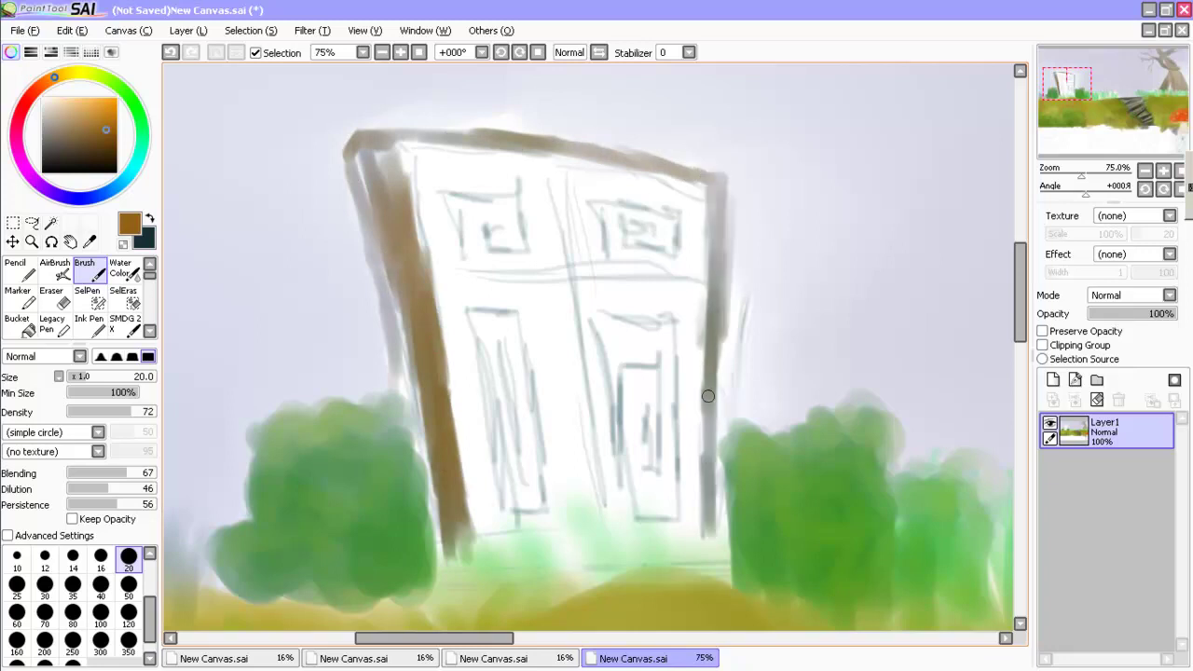
drag(723, 254, 714, 555)
Thicken the door frame's left post down to the grass with more brown strokes.
drag(429, 470, 466, 587)
drag(438, 509, 471, 593)
drag(378, 280, 406, 378)
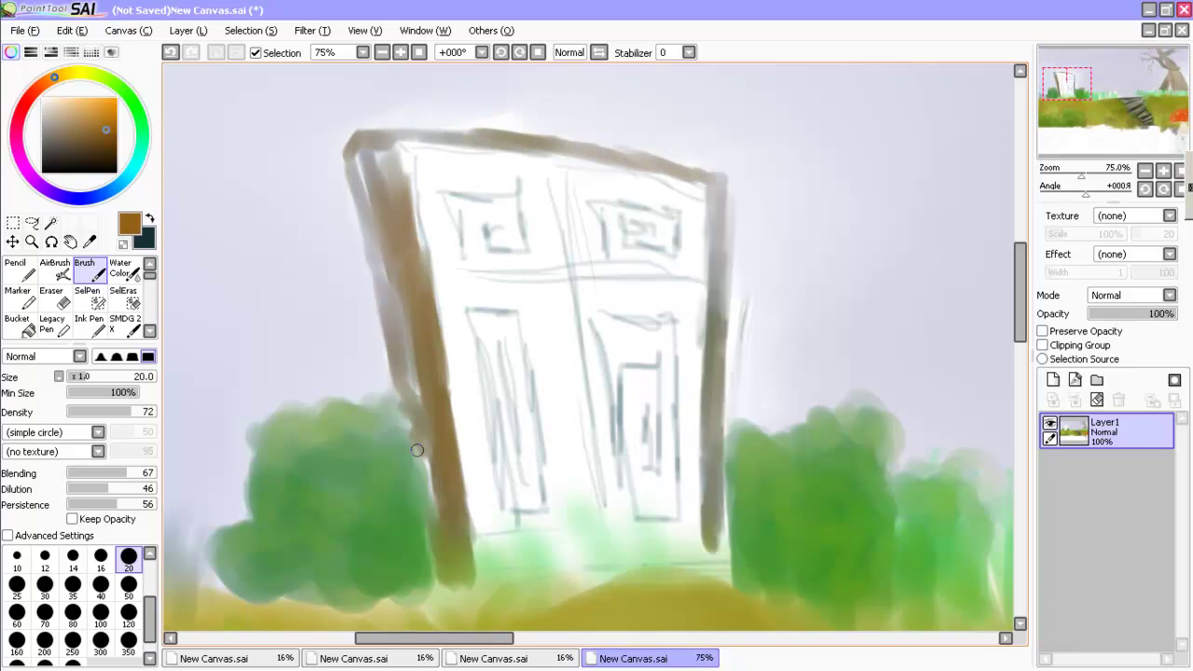
drag(419, 442, 448, 527)
drag(431, 446, 378, 245)
mouse_move(354, 149)
mouse_down()
mouse_move(391, 299)
mouse_move(439, 307)
mouse_up()
key(bracketright)
mouse_move(522, 420)
mouse_down()
mouse_move(547, 266)
mouse_move(570, 406)
mouse_move(507, 386)
mouse_move(581, 475)
mouse_move(652, 504)
mouse_up()
key(ctrl+z)
Fill the whole door shape with solid brown, finishing with the Brush at size 80.
key(bracketleft)
key(bracketleft)
mouse_move(486, 475)
mouse_down()
mouse_move(495, 394)
mouse_move(674, 546)
mouse_move(658, 299)
mouse_up()
mouse_move(670, 207)
mouse_down()
mouse_move(519, 218)
mouse_move(533, 214)
mouse_move(474, 504)
mouse_up()
drag(673, 209, 682, 267)
key(ctrl+z)
key(bracketleft)
key(bracketleft)
key(bracketleft)
mouse_move(685, 173)
mouse_down()
mouse_move(710, 226)
mouse_move(705, 565)
mouse_move(525, 562)
mouse_move(434, 592)
mouse_up()
drag(681, 471, 527, 602)
drag(503, 229, 430, 463)
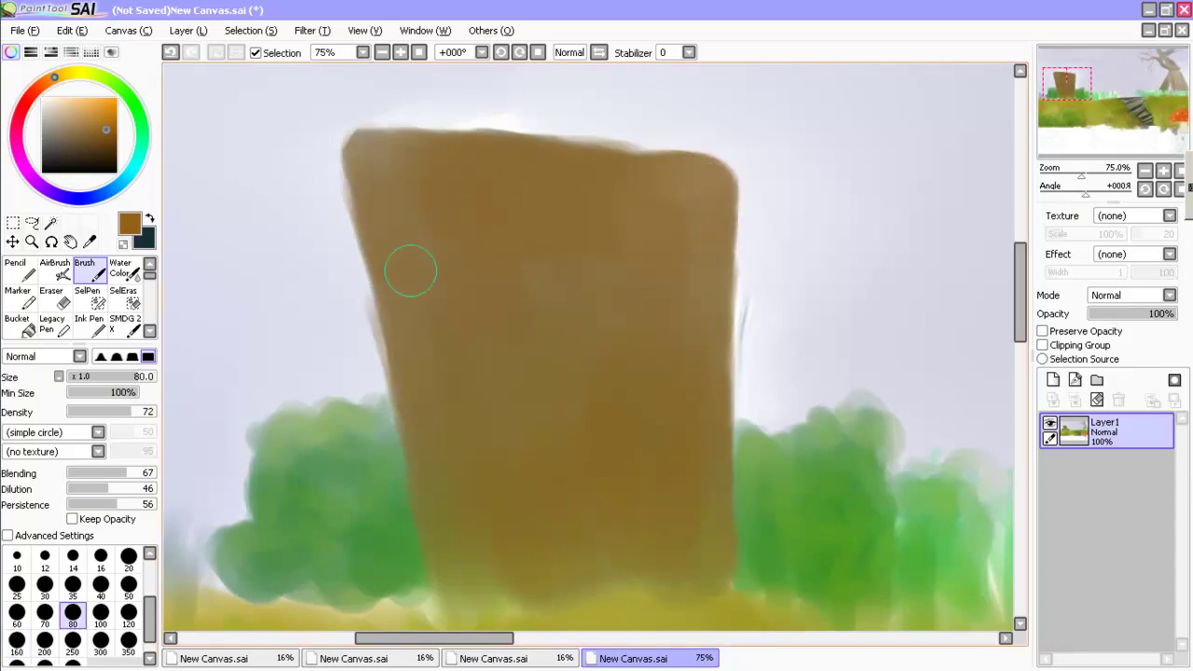
Paint dark brown shading along the door frame's left, top and right edges with the Brush at size 25.
click(110, 151)
click(17, 585)
mouse_move(343, 140)
mouse_down()
mouse_move(402, 272)
mouse_move(418, 377)
mouse_move(367, 222)
mouse_up()
drag(420, 147, 705, 163)
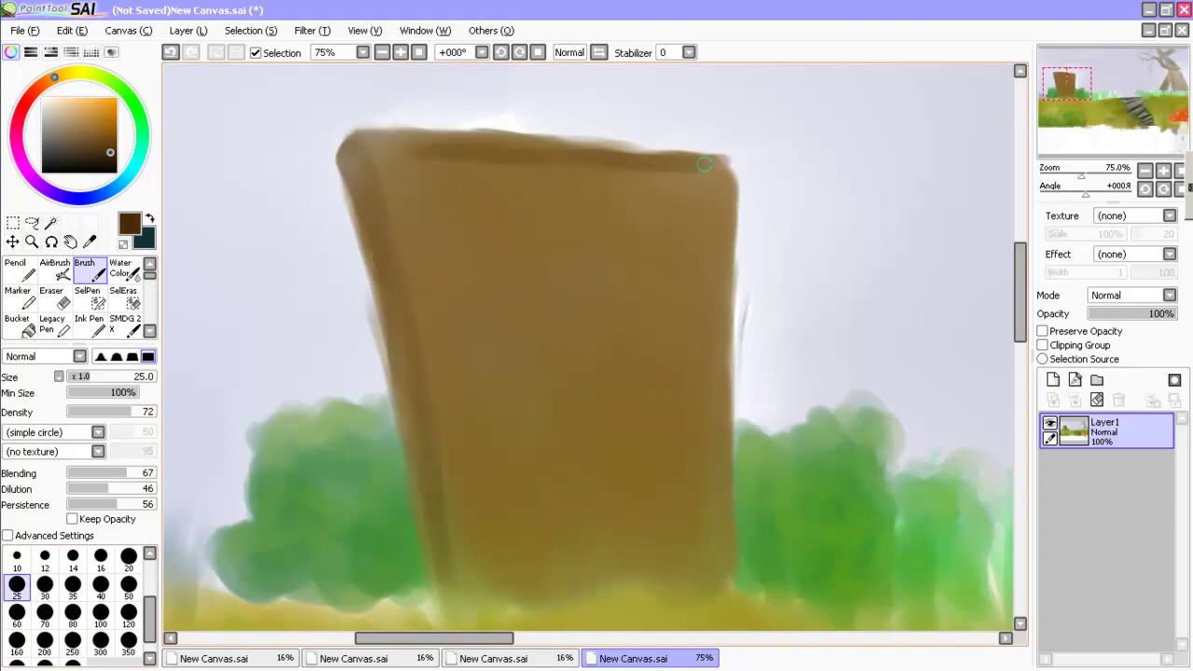
drag(398, 174, 461, 539)
drag(737, 164, 720, 373)
drag(720, 373, 720, 554)
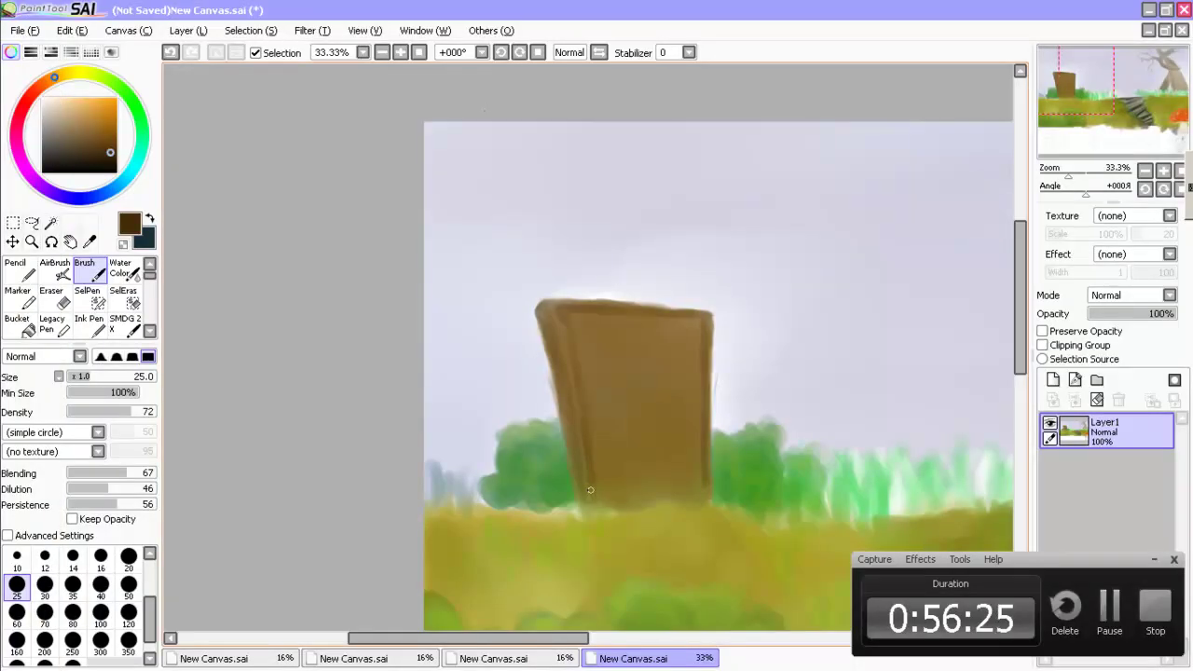
mouse_move(705, 491)
mouse_down()
mouse_move(702, 328)
mouse_move(678, 362)
mouse_move(689, 313)
mouse_up()
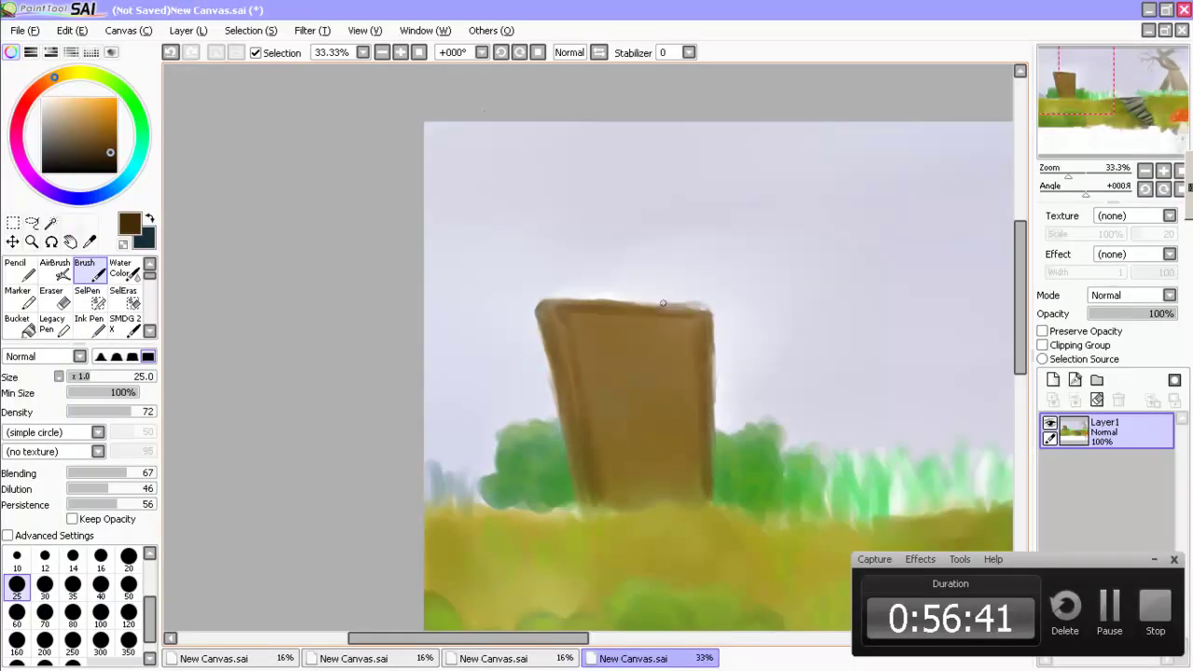
Paint light beige highlights down the door frame's left post with the Brush at size 25.
click(58, 107)
scroll(514, 178, up, 3)
drag(511, 256, 565, 475)
scroll(596, 407, down, 3)
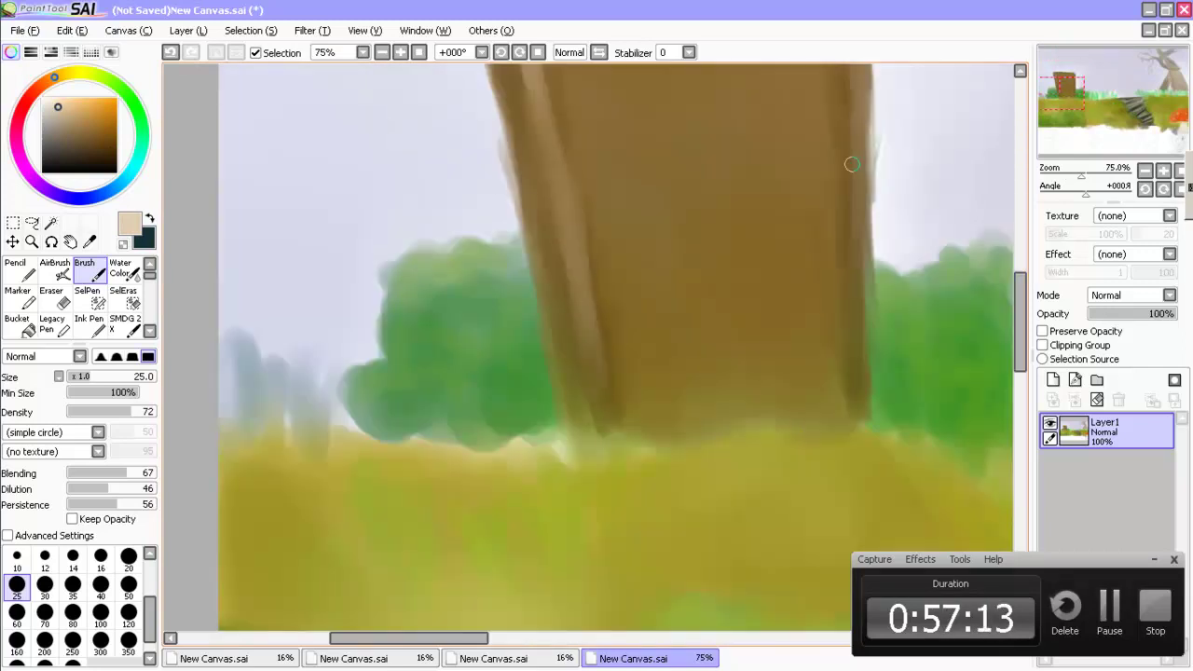
drag(527, 176, 533, 265)
drag(528, 211, 569, 382)
Divide the door into four panels with dark brown lines and edge them in light tan using the Brush at size 16.
scroll(925, 497, up, 3)
alt+click(930, 483)
scroll(719, 392, down, 2)
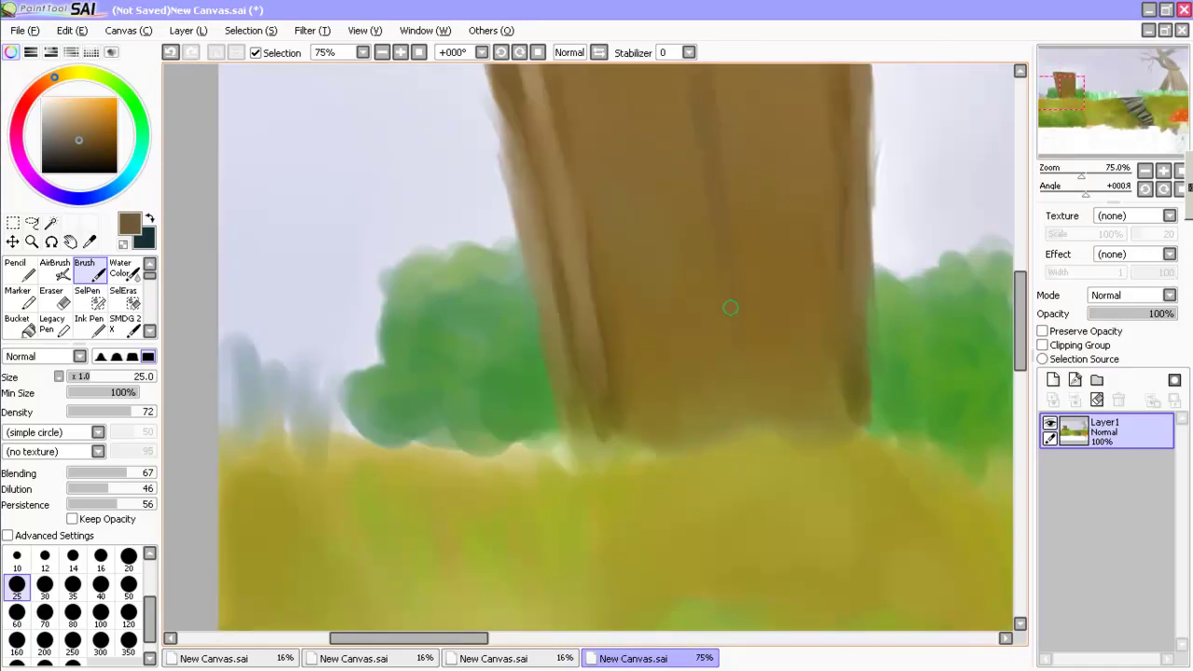
scroll(960, 269, up, 1)
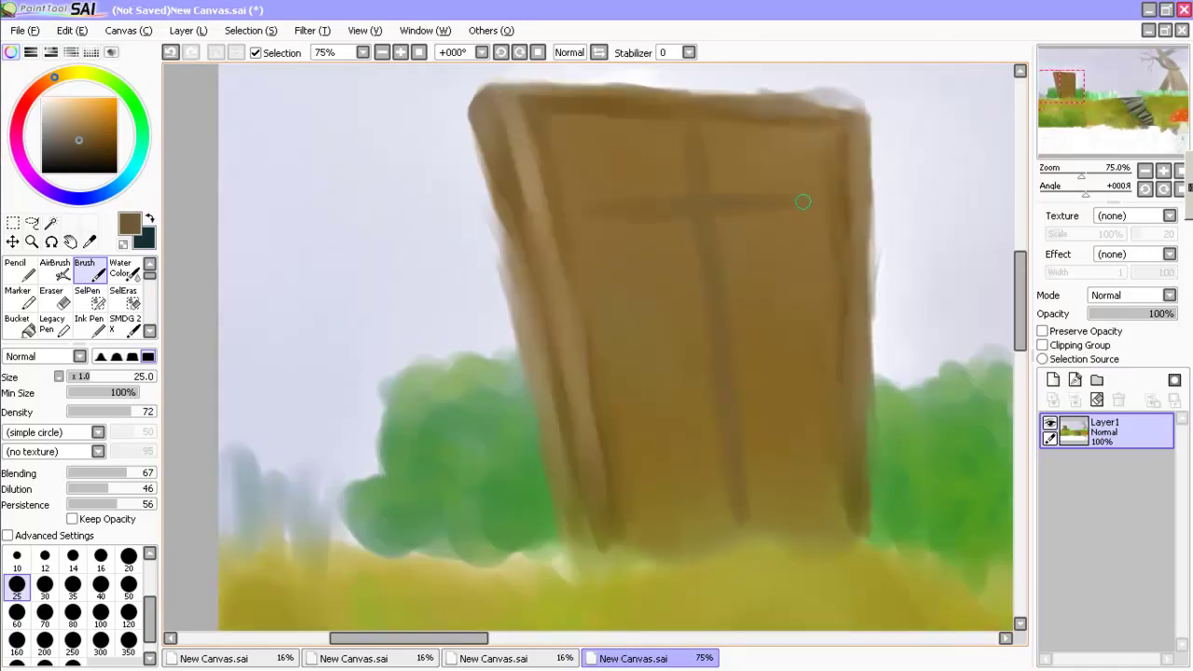
alt+click(811, 434)
key(bracketleft)
key(bracketleft)
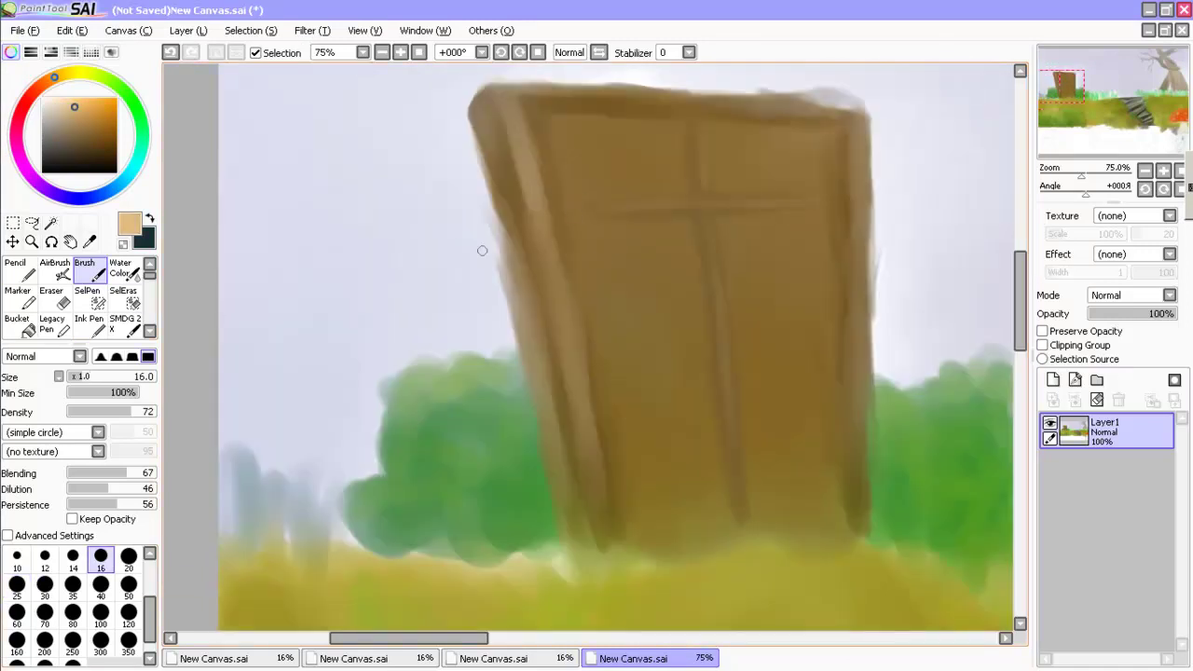
Paint dark brown spiral carvings in the door's upper panels and nested vertical grooves in its lower panels with the Brush at size 16.
alt+click(817, 430)
drag(611, 326, 638, 483)
drag(636, 186, 645, 151)
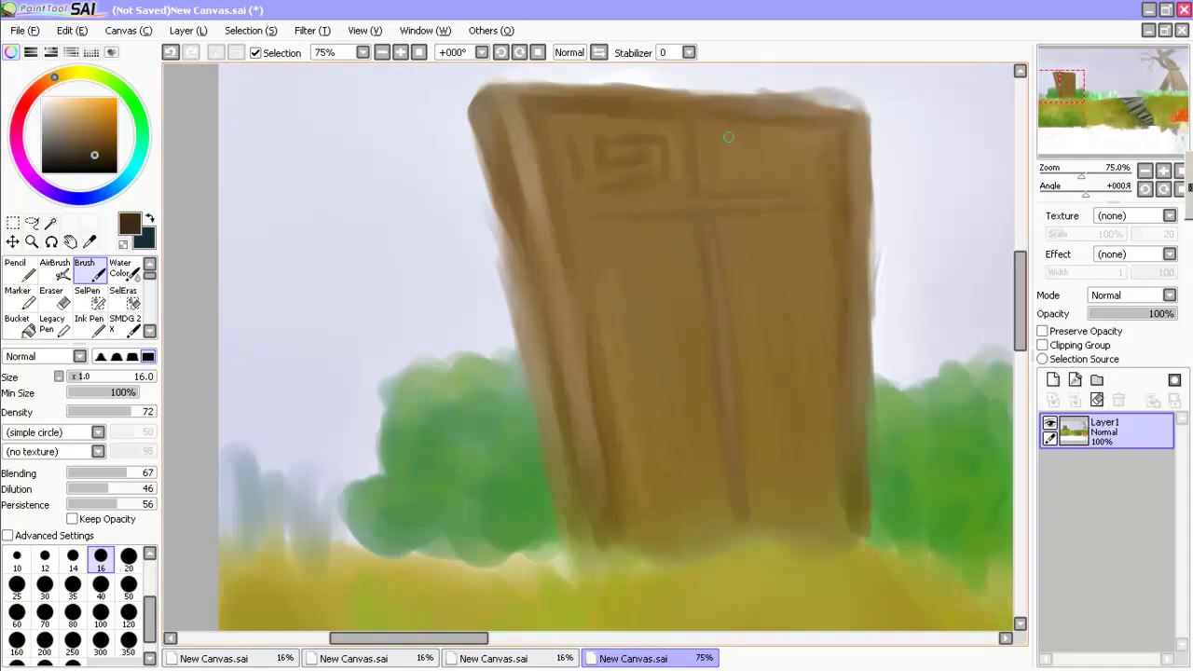
drag(800, 163, 763, 160)
mouse_move(616, 270)
mouse_down()
mouse_move(621, 438)
mouse_move(669, 250)
mouse_up()
drag(652, 295, 660, 446)
drag(746, 272, 748, 420)
drag(744, 241, 809, 241)
drag(772, 328, 774, 476)
drag(756, 412, 758, 496)
drag(761, 308, 812, 442)
Paint dark green grass blades over the door's base and along the bank to its left with the Brush at size 16.
alt+click(597, 545)
drag(664, 586, 668, 557)
drag(615, 578, 609, 553)
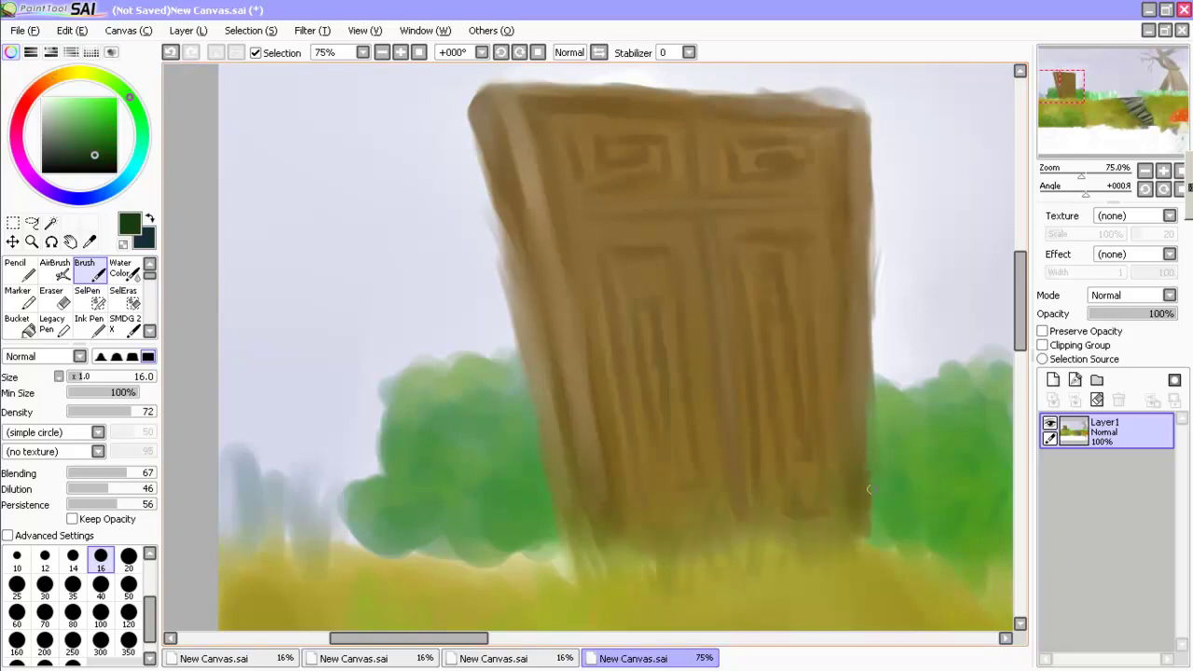
drag(886, 565, 888, 546)
drag(526, 593, 533, 552)
drag(569, 592, 567, 543)
drag(401, 571, 406, 555)
drag(336, 504, 342, 476)
drag(547, 580, 549, 547)
drag(511, 578, 521, 548)
Add yellow-green grass blades along the bank's upper edge, overlapping the bush left of the door.
alt+click(728, 612)
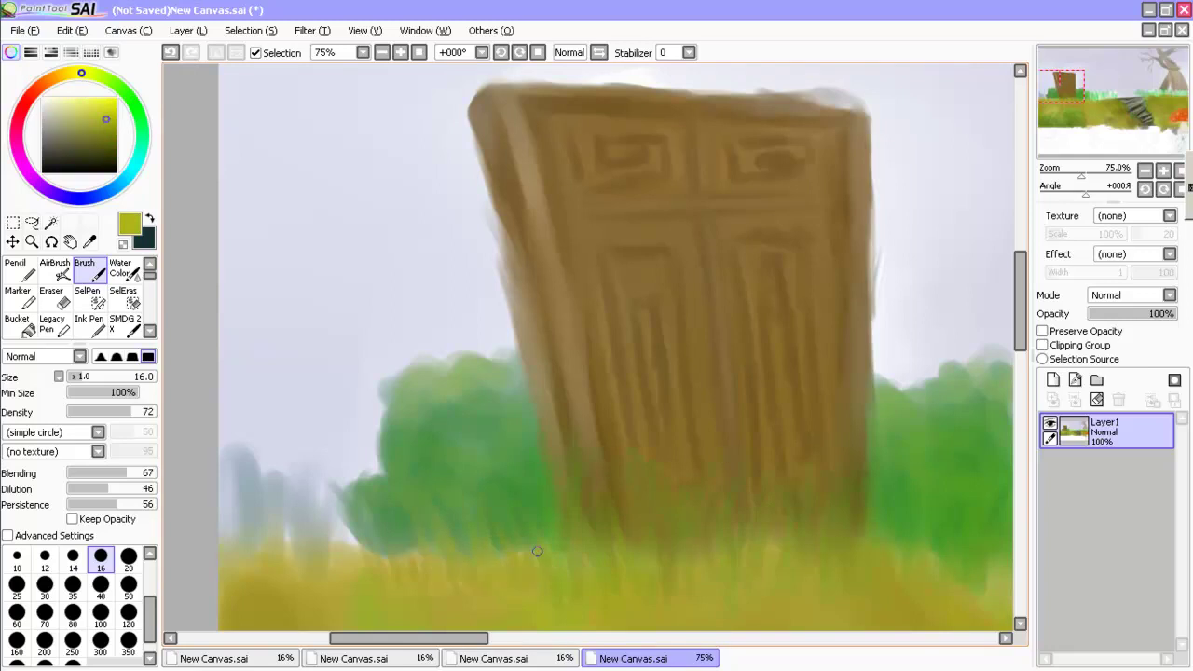
drag(344, 564, 328, 478)
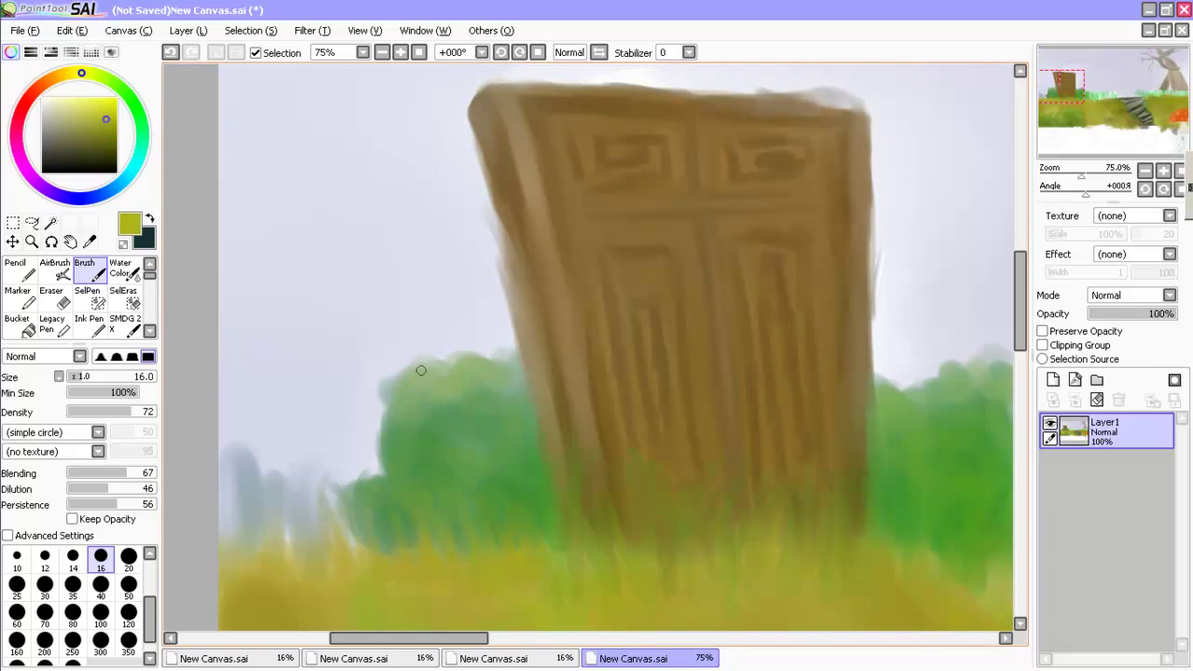
alt+click(505, 360)
scroll(811, 435, down, 2)
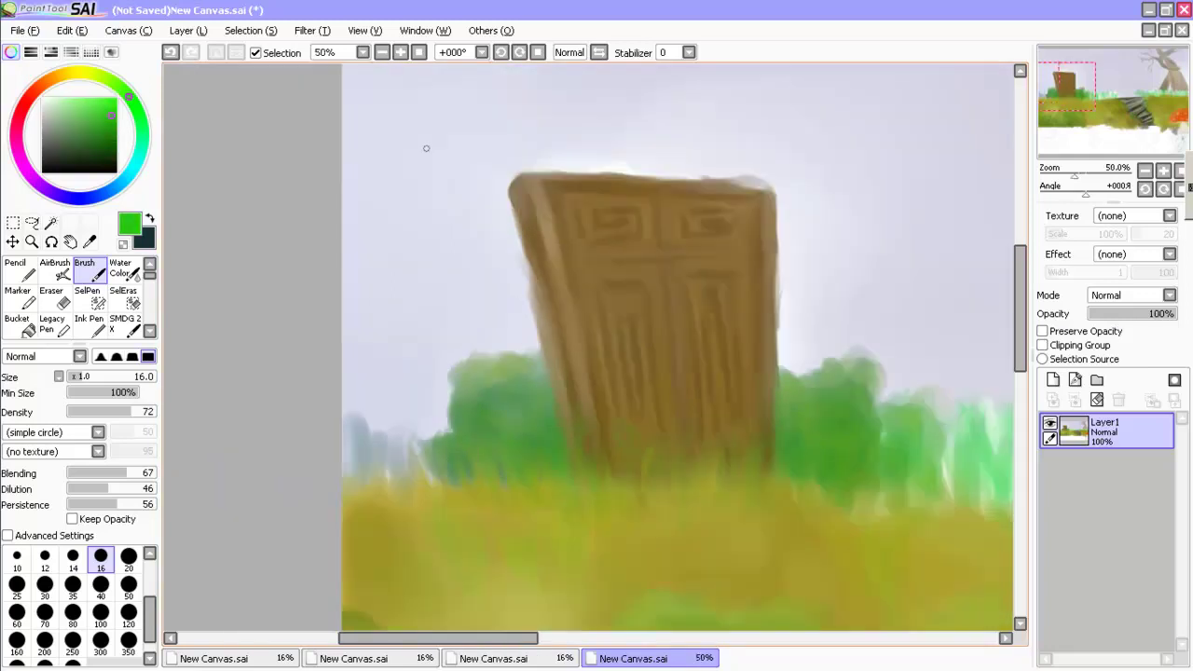
alt+click(760, 401)
key(bracketleft)
key(bracketleft)
scroll(811, 435, up, 1)
scroll(465, 416, up, 2)
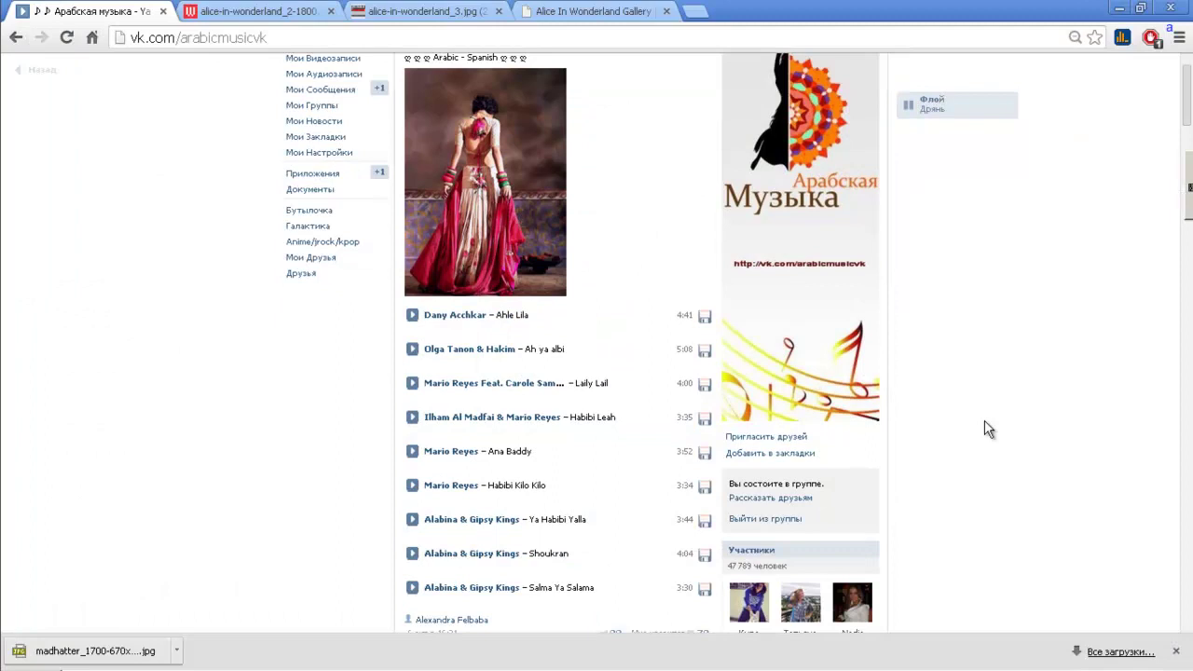
scroll(986, 426, down, 10)
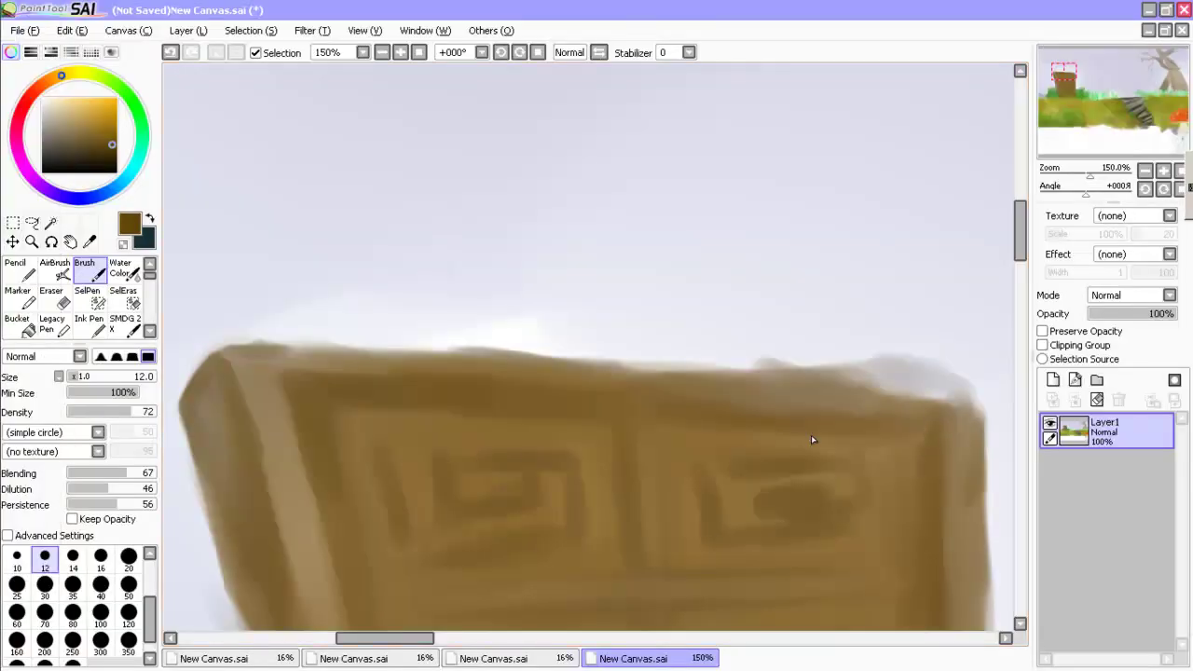
Try to repaint the sky around the door with a larger Brush, and undo the last stroke.
alt+click(817, 430)
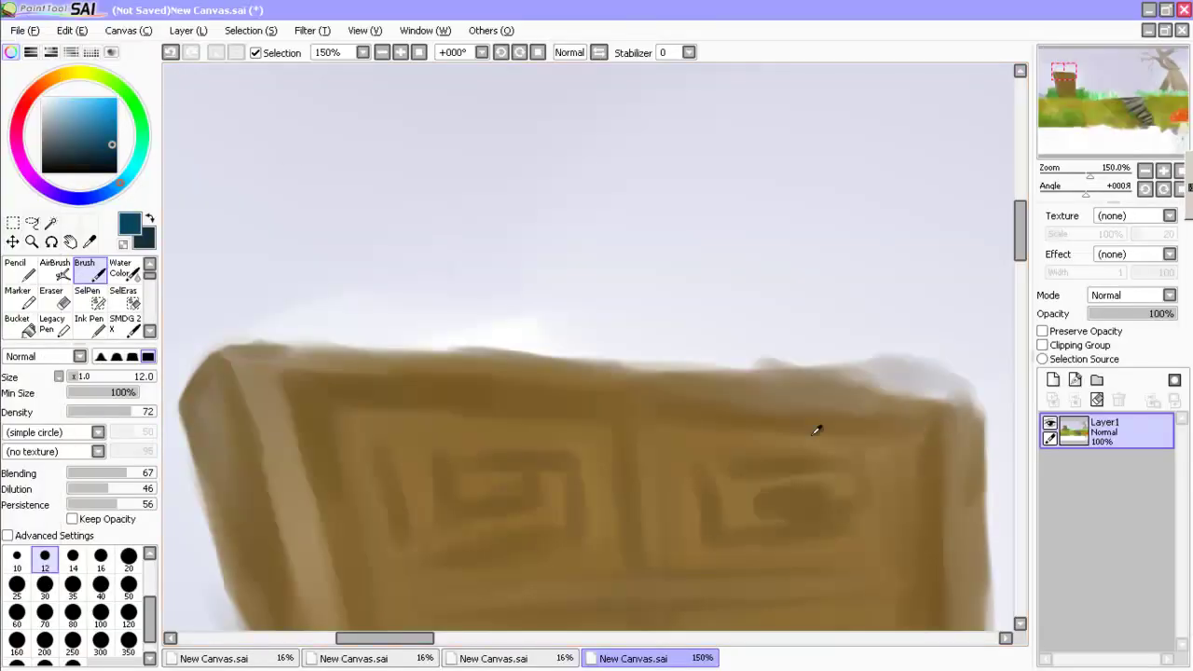
drag(219, 140, 297, 187)
alt+click(408, 152)
key(bracketright)
key(bracketright)
key(bracketright)
key(bracketright)
key(bracketright)
key(bracketright)
key(bracketright)
mouse_move(406, 280)
mouse_down()
mouse_move(442, 301)
mouse_move(844, 267)
mouse_move(649, 347)
mouse_move(607, 267)
mouse_move(289, 219)
mouse_up()
scroll(346, 115, down, 7)
scroll(810, 434, up, 1)
key(ctrl+z)
Paint a white glow in the sky around the door's left, top and right edges.
alt+click(343, 146)
key(c)
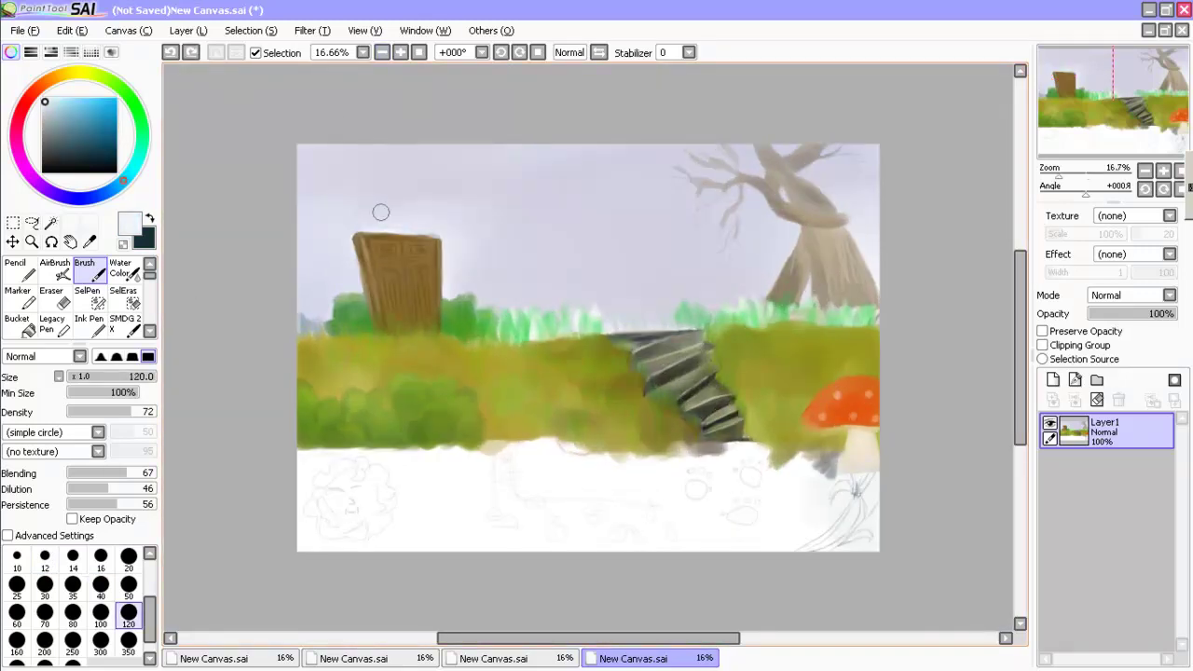
click(392, 209)
scroll(811, 434, up, 6)
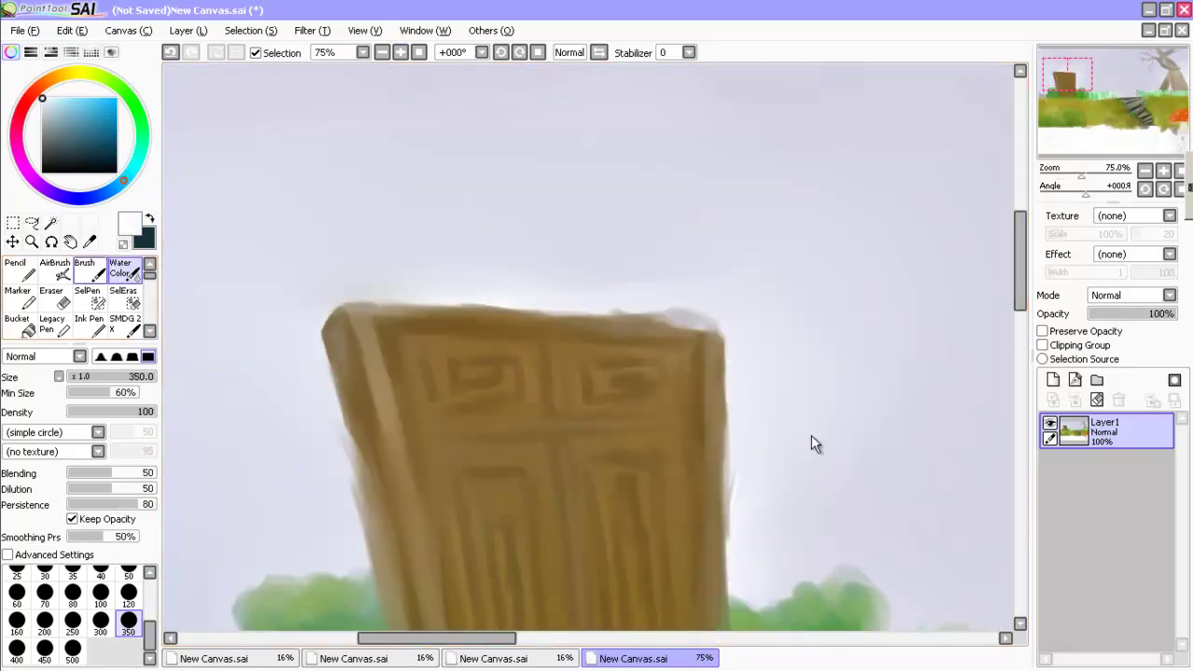
key(v)
mouse_move(680, 332)
mouse_down()
mouse_move(759, 399)
mouse_move(759, 514)
mouse_move(752, 477)
mouse_move(727, 483)
mouse_move(737, 326)
mouse_up()
mouse_move(342, 353)
mouse_down()
mouse_move(551, 269)
mouse_move(662, 270)
mouse_up()
key(c)
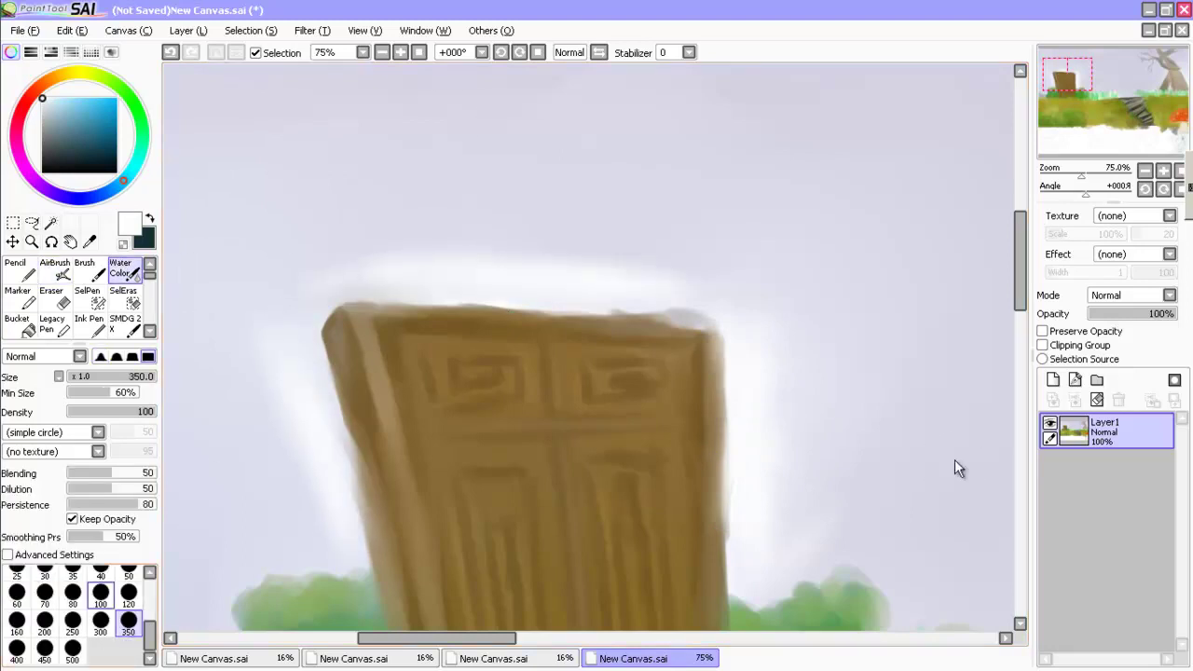
Soften the glow's outer edges on both sides of the door with the white AirBrush at size 120.
key(v)
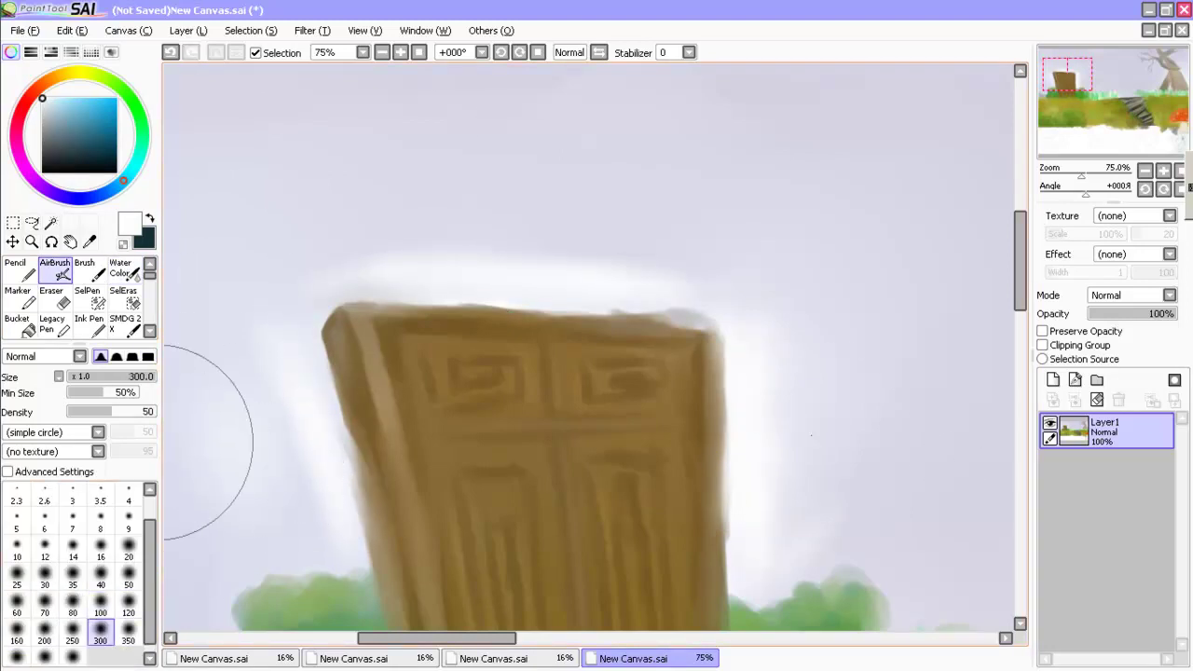
key(bracketleft)
key(bracketleft)
key(bracketleft)
key(bracketleft)
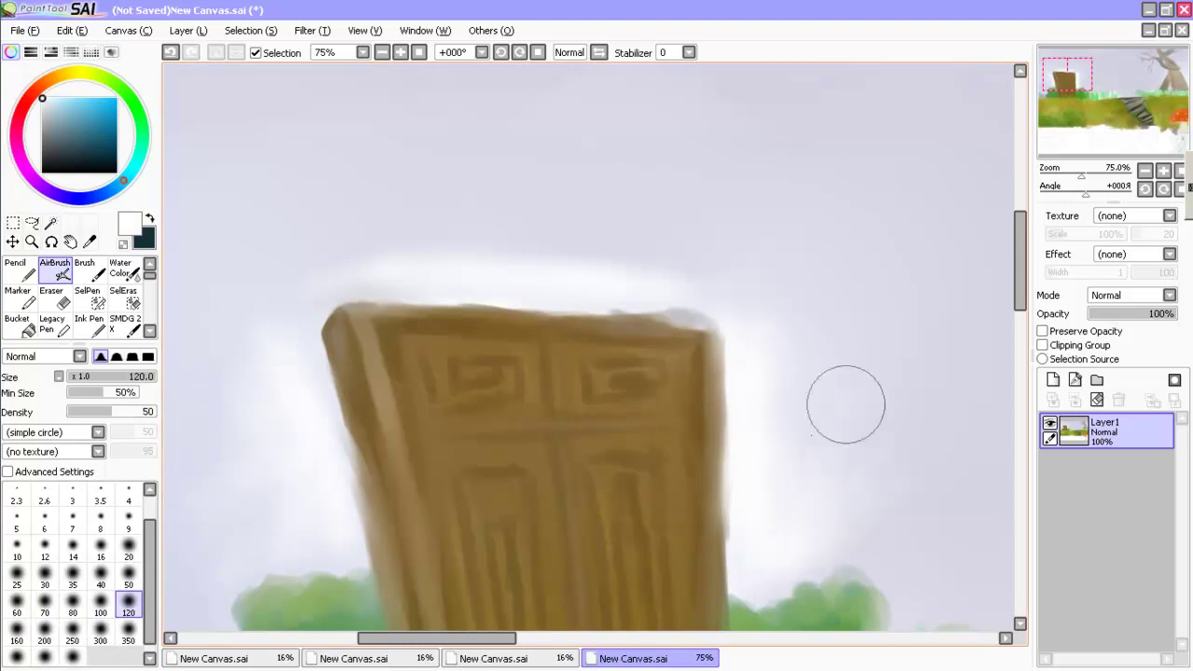
mouse_move(419, 266)
mouse_down()
mouse_move(277, 277)
mouse_move(227, 253)
mouse_up()
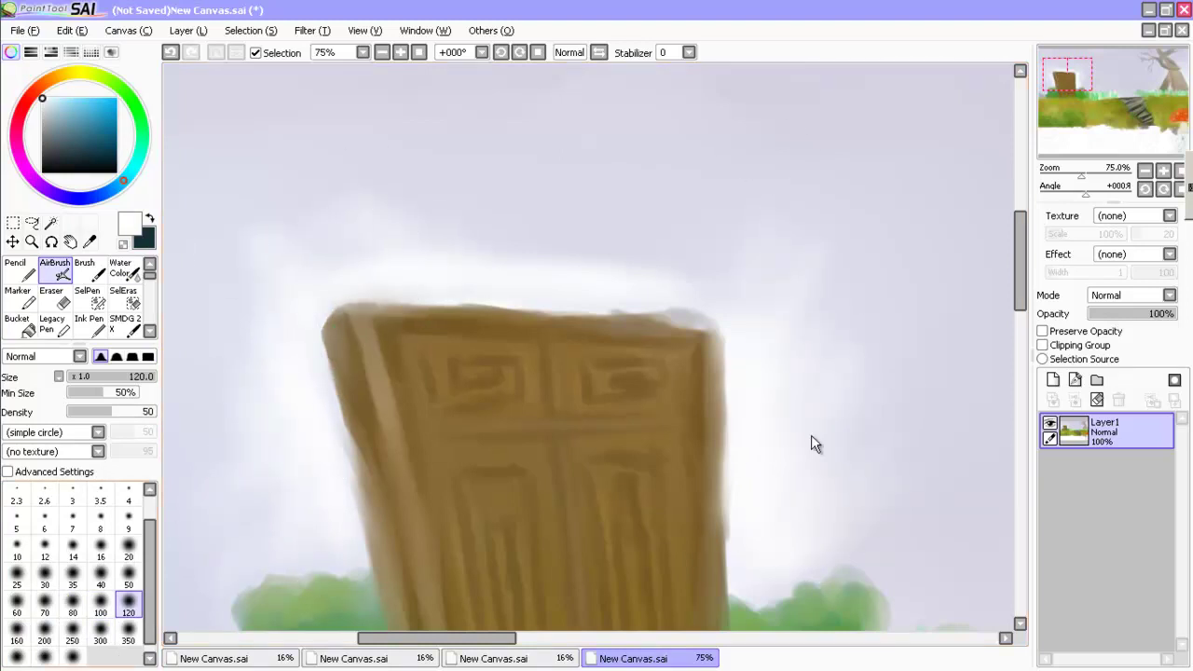
Spread the white glow widely across the sky around the door with the AirBrush at size 200 and then 450.
key(bracketright)
key(bracketright)
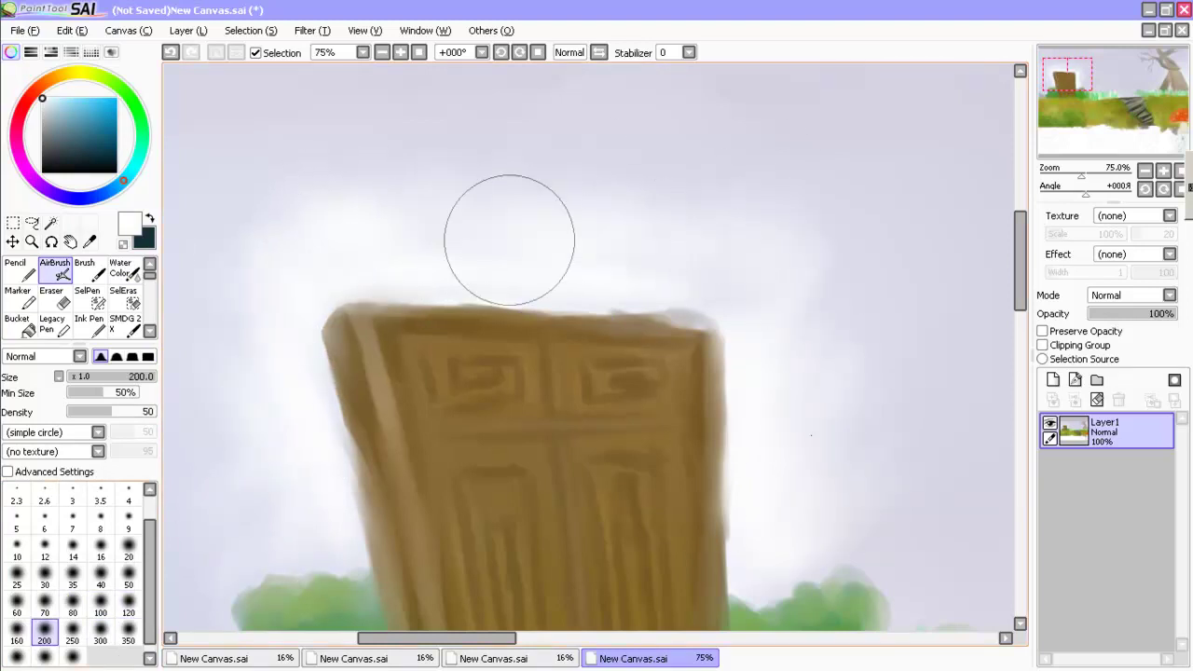
drag(522, 289, 606, 298)
key(bracketright)
key(bracketright)
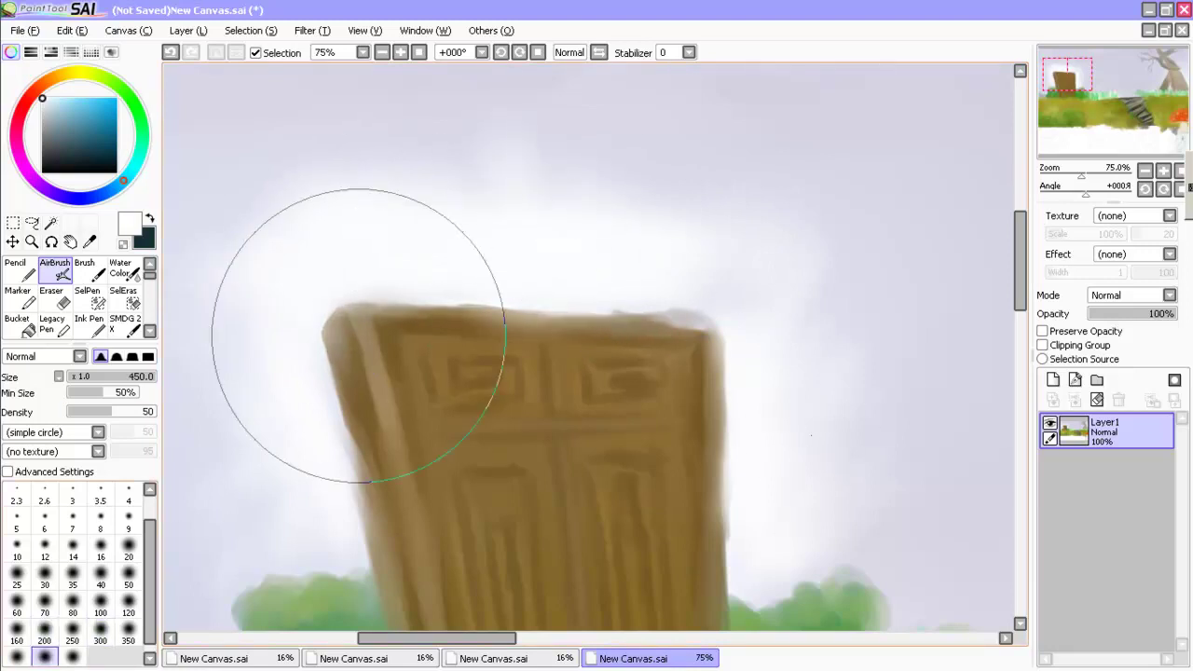
scroll(399, 373, left, 3)
key(bracketright)
key(bracketright)
key(bracketright)
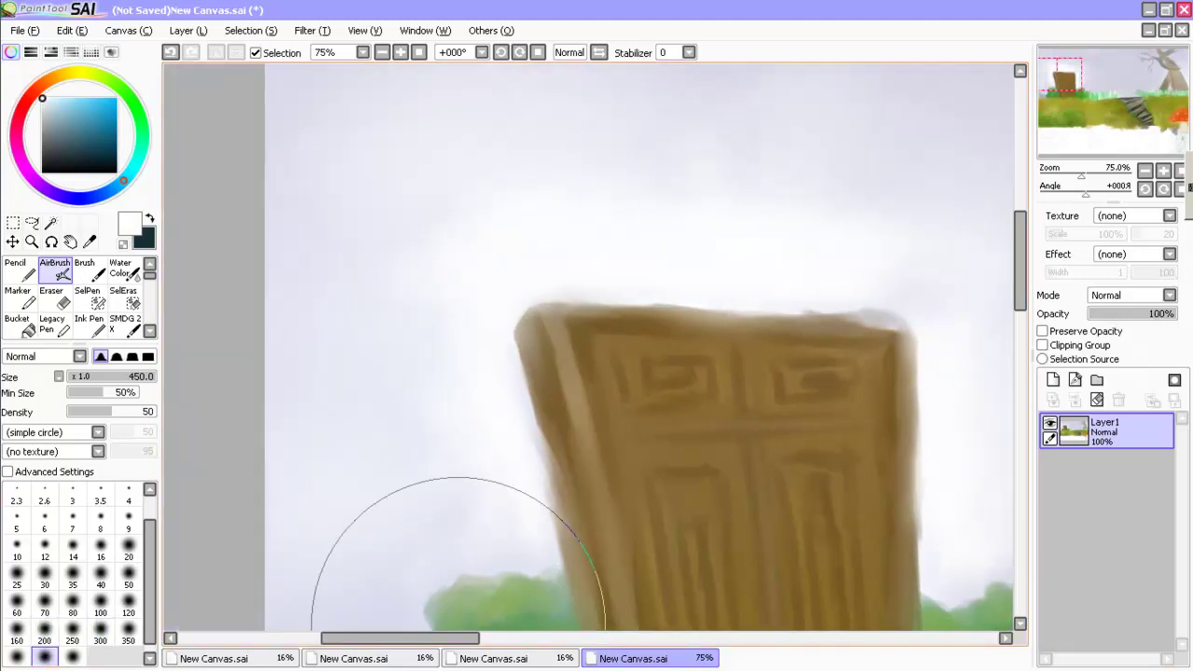
scroll(493, 564, right, 3)
scroll(818, 421, down, 3)
mouse_move(545, 307)
mouse_down()
mouse_move(515, 303)
mouse_move(623, 360)
mouse_move(635, 309)
mouse_move(544, 412)
mouse_move(520, 370)
mouse_move(464, 333)
mouse_move(567, 313)
mouse_move(508, 305)
mouse_up()
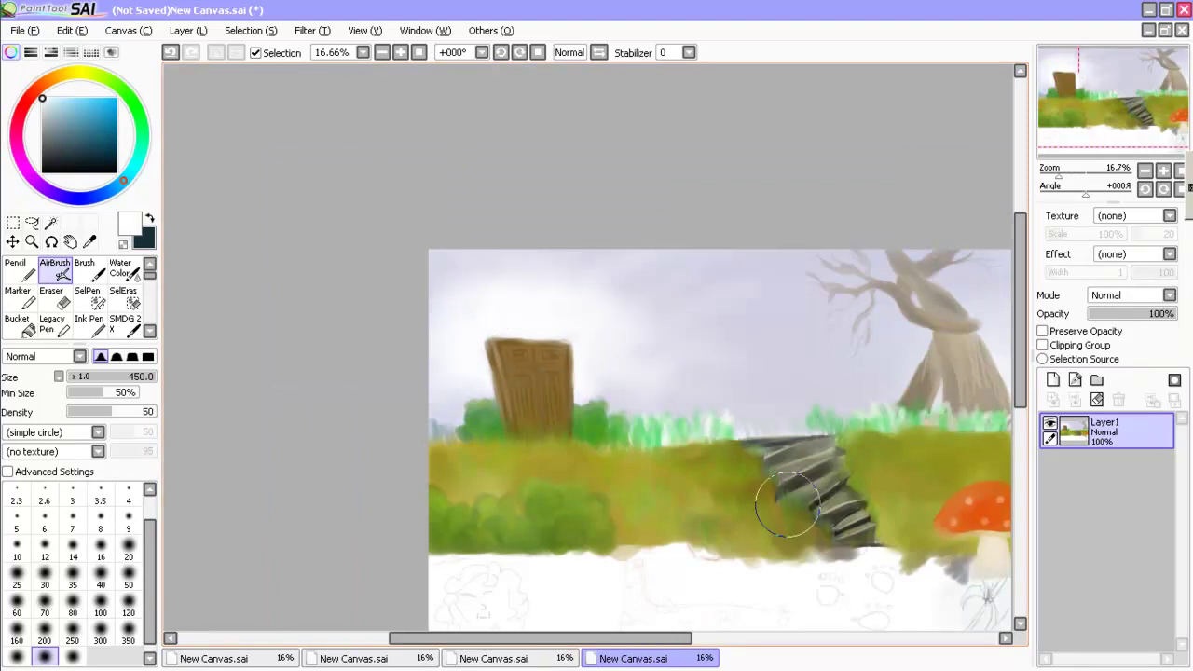
scroll(811, 435, down, 3)
Switch to the browser, examine the Alice in Wonderland poster references in the open tabs, and return to PaintTool SAI.
key(alt+Tab)
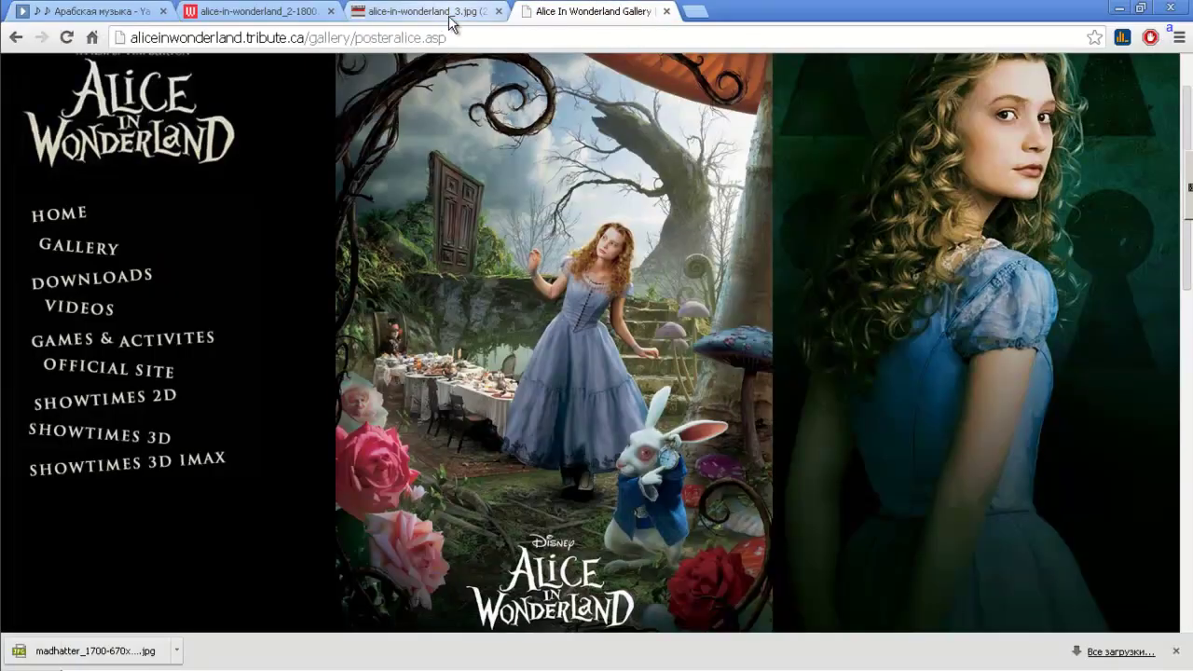
key(ctrl+shift+Tab)
key(ctrl+shift+Tab)
key(ctrl+Tab)
key(ctrl+Tab)
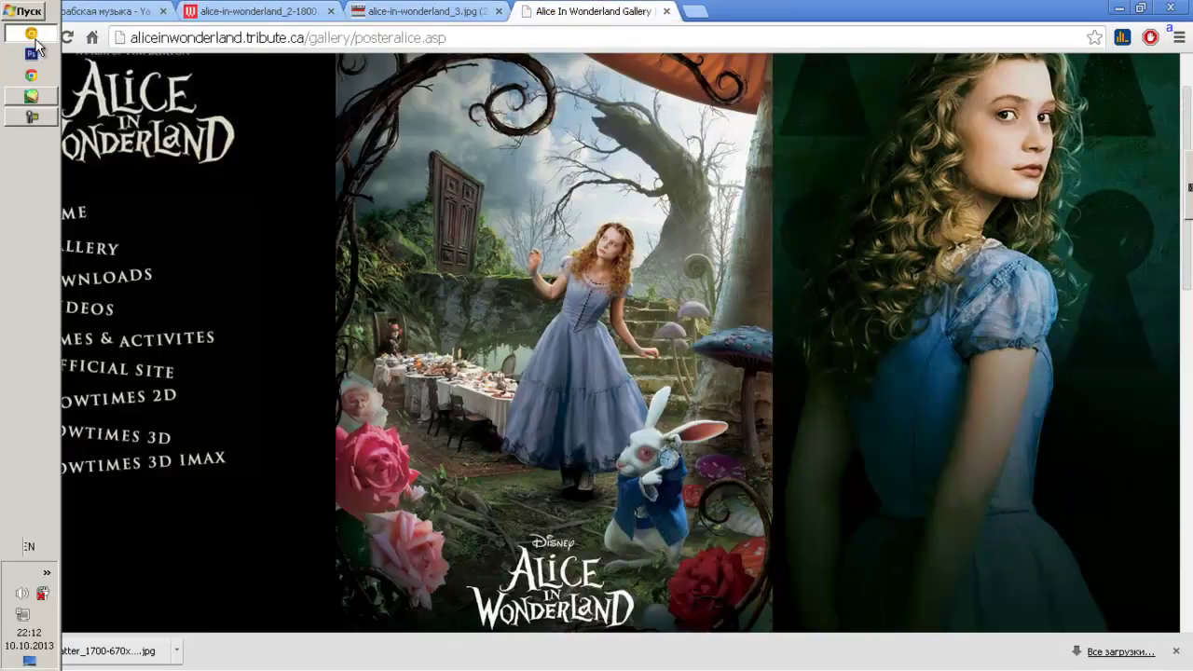
click(33, 39)
Cover the unpainted white foreground below the grassy banks with dark brown ground using the Brush at size 250.
mouse_move(485, 462)
mouse_down()
mouse_move(663, 457)
mouse_move(935, 482)
mouse_move(527, 445)
mouse_up()
mouse_move(867, 480)
mouse_down()
mouse_move(458, 432)
mouse_move(839, 485)
mouse_up()
click(84, 265)
drag(438, 481, 729, 475)
scroll(174, 258, up, 2)
mouse_move(280, 488)
mouse_down()
mouse_move(405, 493)
mouse_move(711, 472)
mouse_move(621, 565)
mouse_up()
mouse_move(1017, 522)
mouse_down()
mouse_move(721, 498)
mouse_move(827, 469)
mouse_up()
scroll(173, 254, right, 3)
mouse_move(679, 522)
mouse_down()
mouse_move(719, 506)
mouse_move(805, 568)
mouse_move(705, 491)
mouse_up()
scroll(173, 254, down, 3)
scroll(173, 253, left, 3)
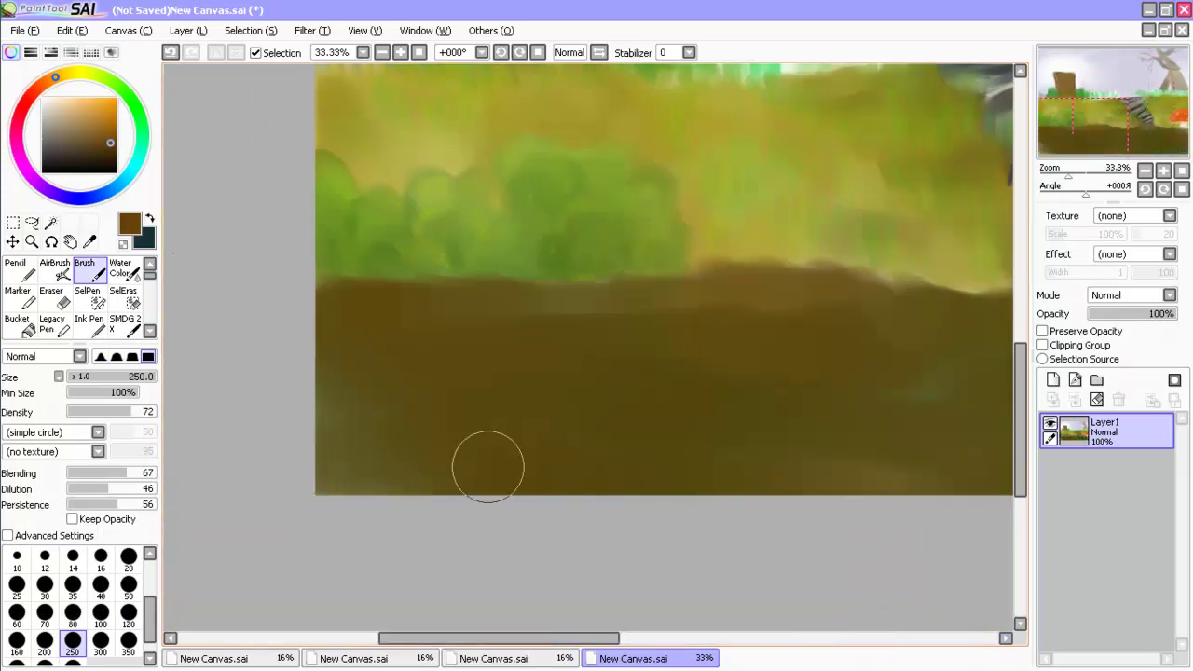
Even out the remaining patches in the brown foreground along the bushes and bank edge with the Brush at size 250.
scroll(173, 253, up, 3)
scroll(174, 254, right, 3)
scroll(530, 429, left, 2)
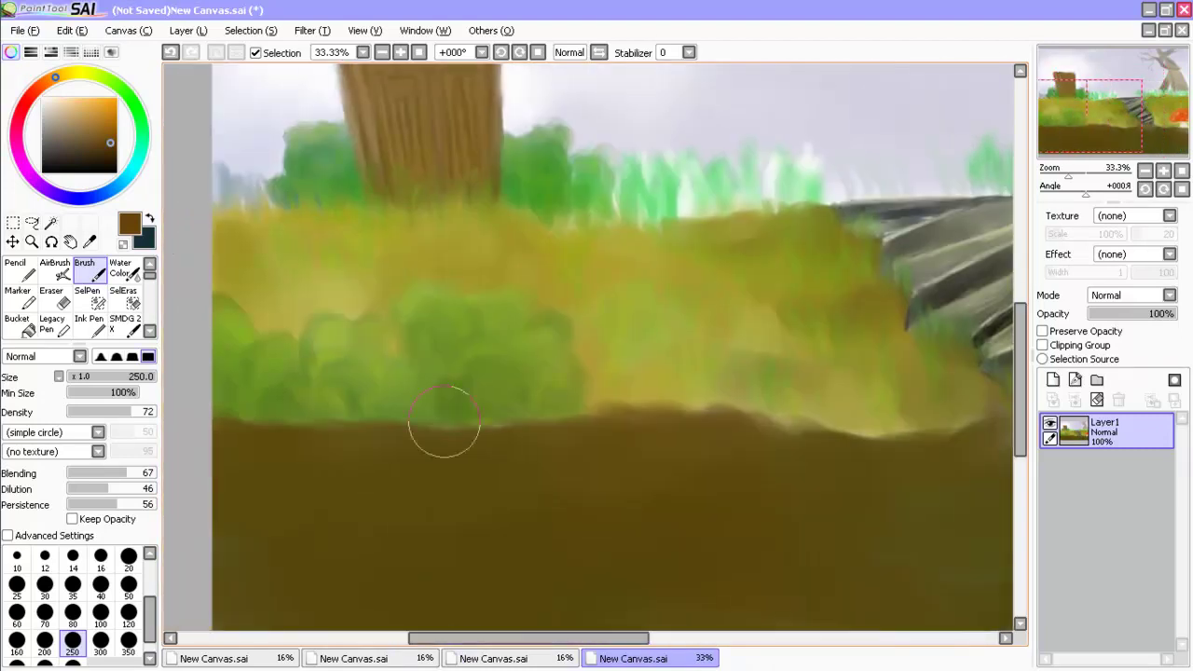
scroll(687, 618, down, 2)
scroll(531, 541, right, 2)
scroll(533, 541, up, 2)
scroll(533, 541, left, 3)
scroll(533, 541, right, 1)
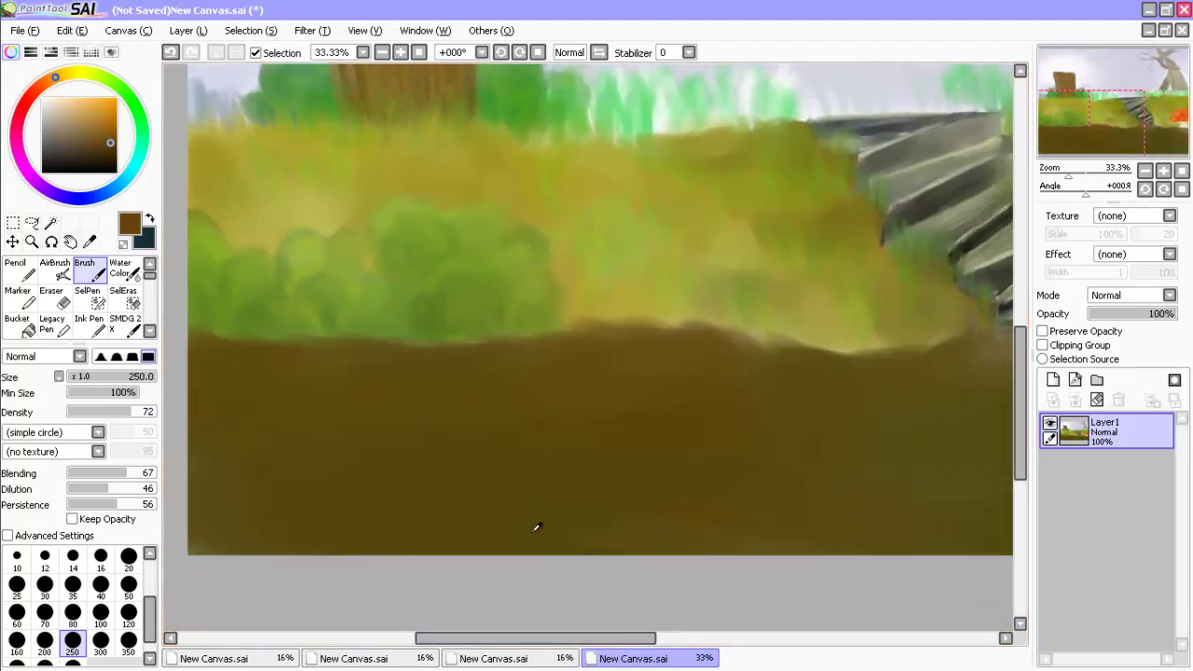
Shade the foreground ground below the staircase and mushroom with darker brown using the Brush at size 100.
alt+click(534, 541)
scroll(533, 541, down, 2)
scroll(533, 541, right, 4)
alt+click(533, 539)
key(bracketleft)
key(bracketleft)
key(bracketleft)
key(bracketleft)
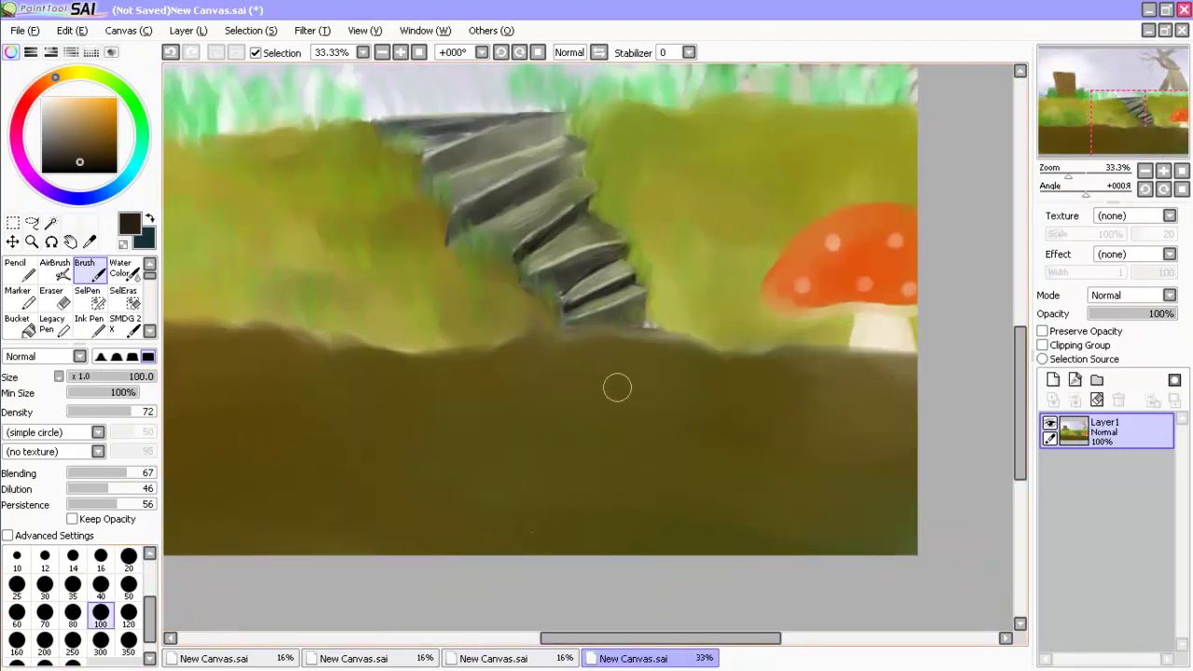
scroll(687, 566, left, 3)
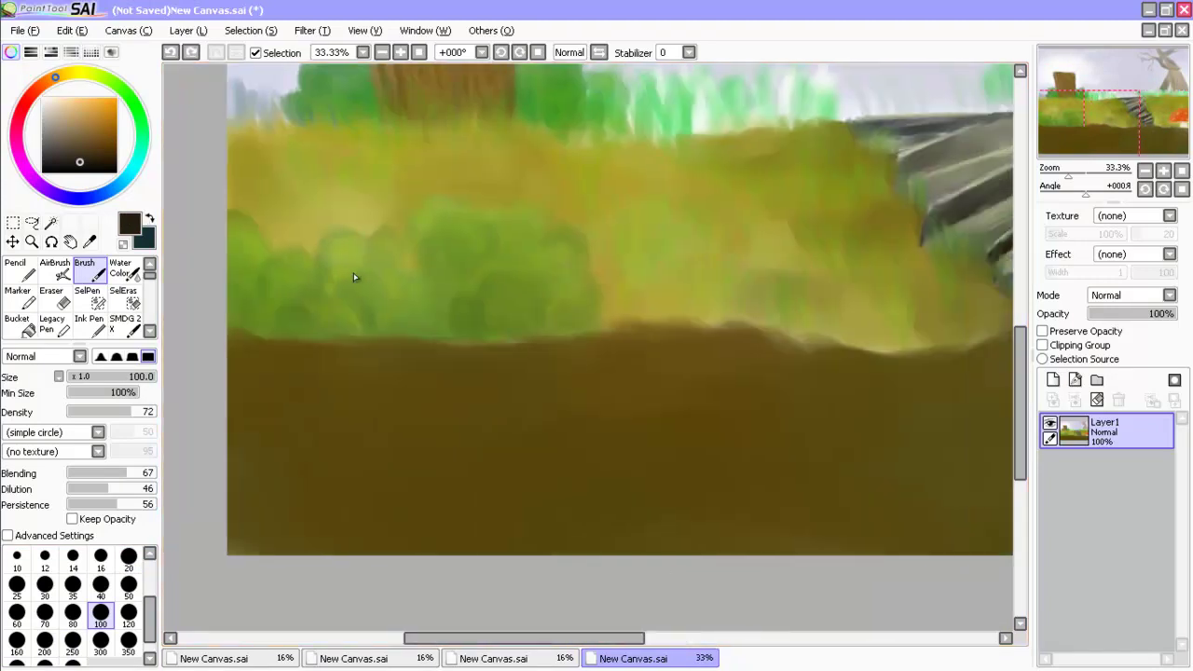
Paint vertical green grass streaks over the brown foreground across its full width with the Brush at size 100.
alt+click(358, 268)
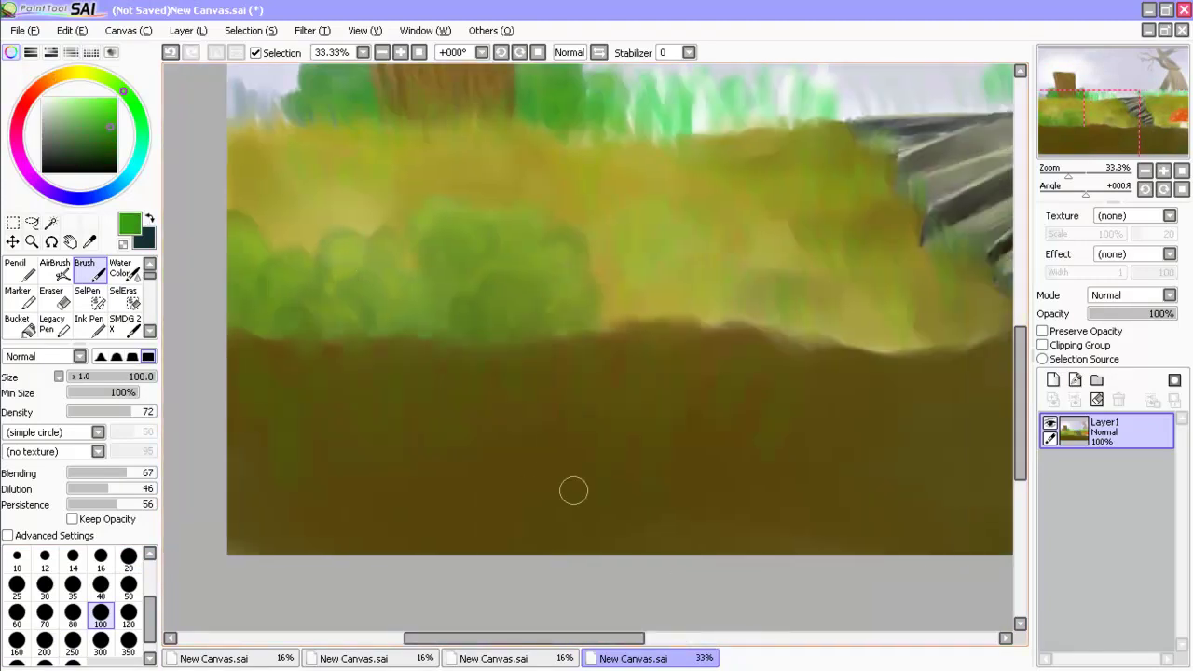
scroll(333, 490, right, 5)
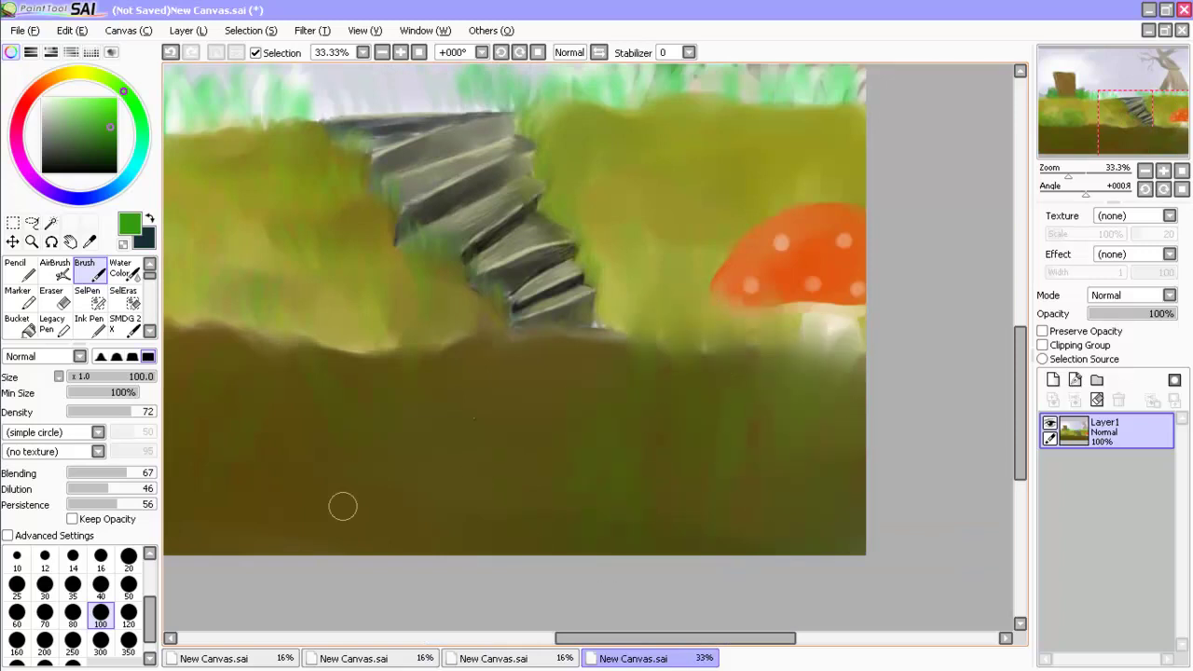
scroll(544, 285, left, 3)
scroll(469, 560, left, 2)
Paint a dark brown soil bed in the foreground's lower left corner and set the Brush to size 16.
alt+click(479, 413)
alt+click(401, 484)
click(133, 103)
click(101, 556)
alt+click(341, 266)
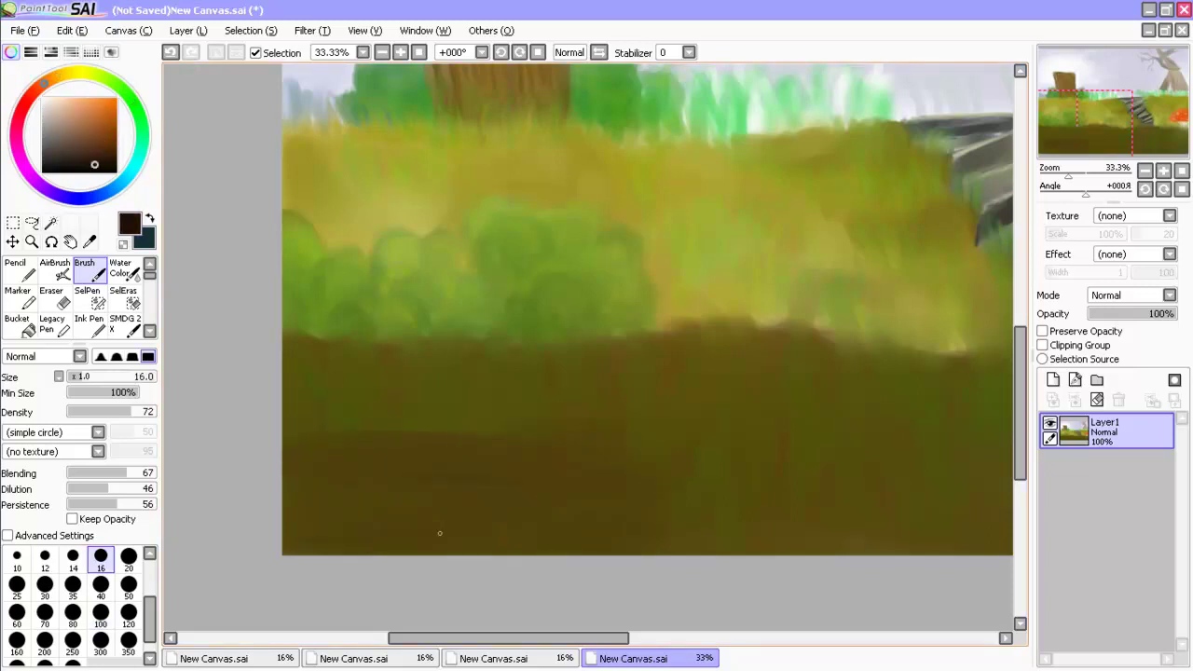
Paint orange carrots with green tops in the dark soil at the lower left using the Brush at size 16.
alt+click(537, 496)
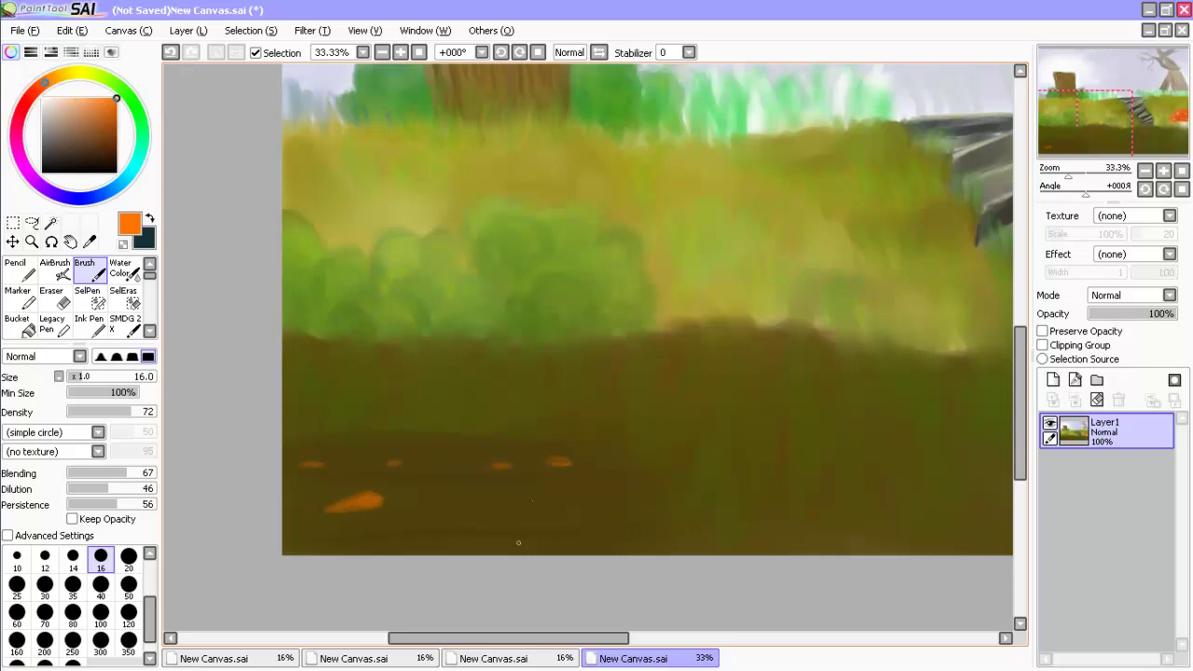
scroll(534, 506, up, 3)
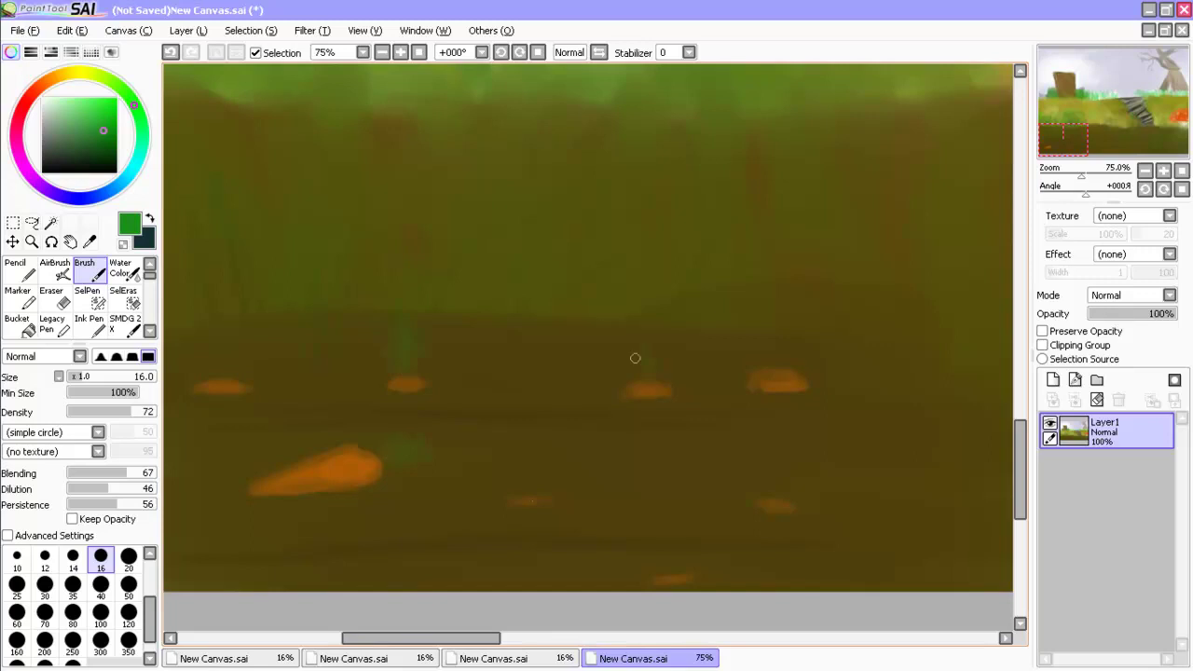
scroll(519, 465, left, 5)
Brighten the carrots with lighter orange highlights and darken the soil around them with brown strokes.
alt+click(512, 310)
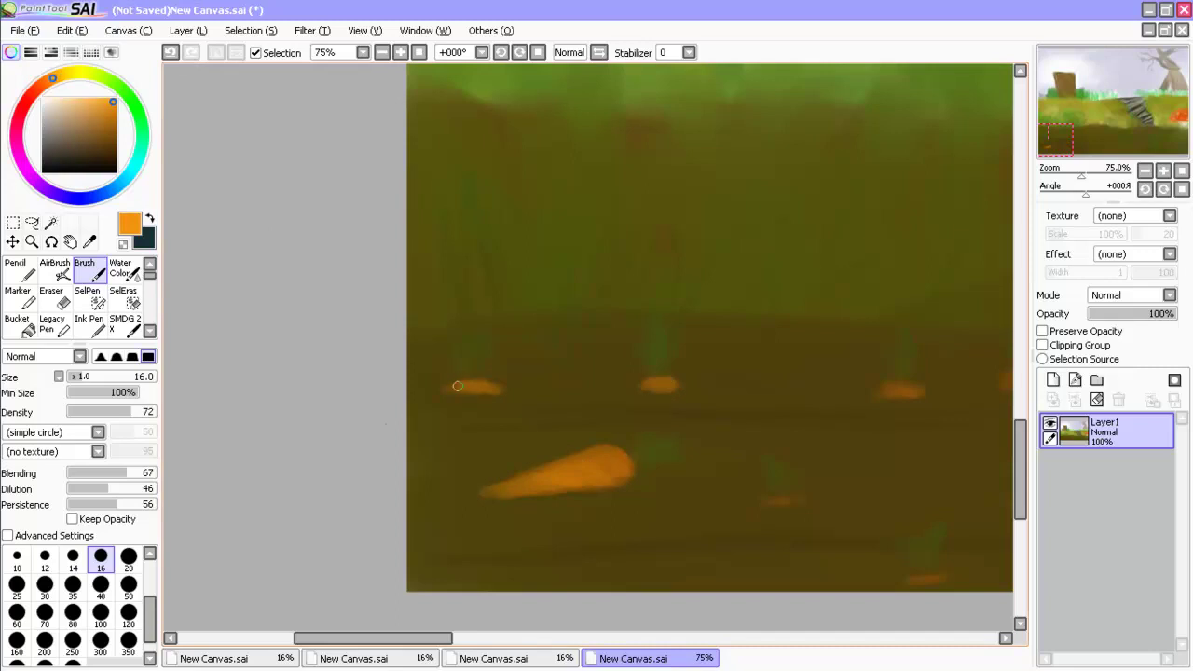
scroll(390, 433, right, 5)
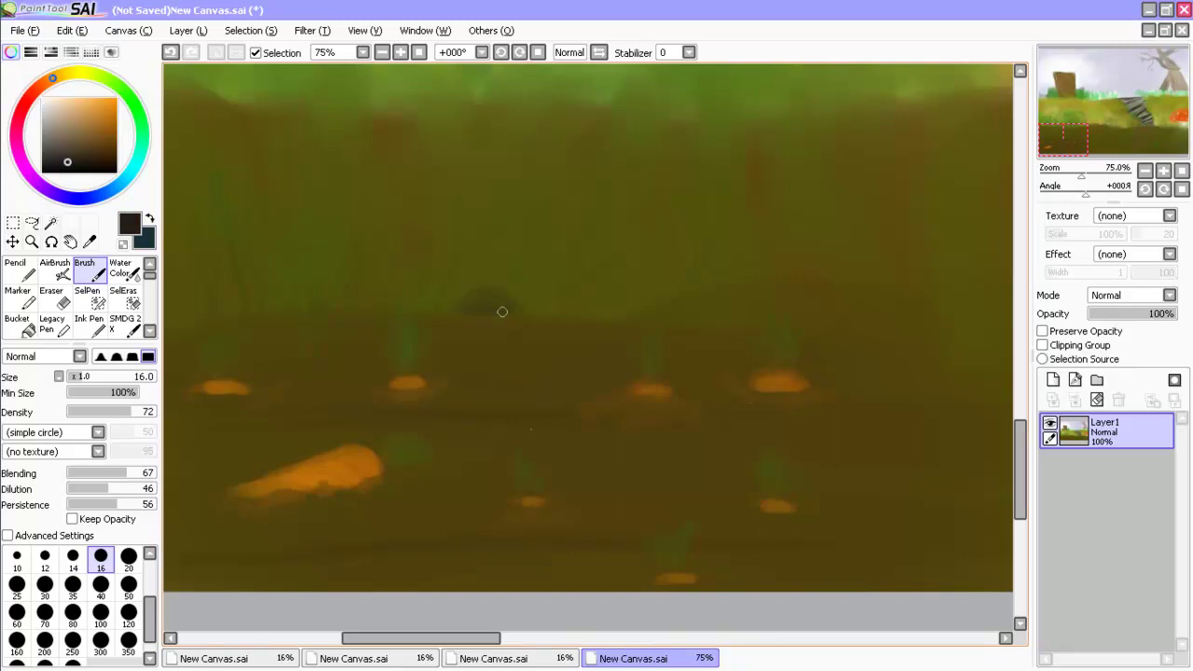
Paint a small dark dome-shaped mound with faint dark marks below it, just above the carrots in the soil bed.
drag(504, 308, 489, 302)
scroll(501, 440, right, 2)
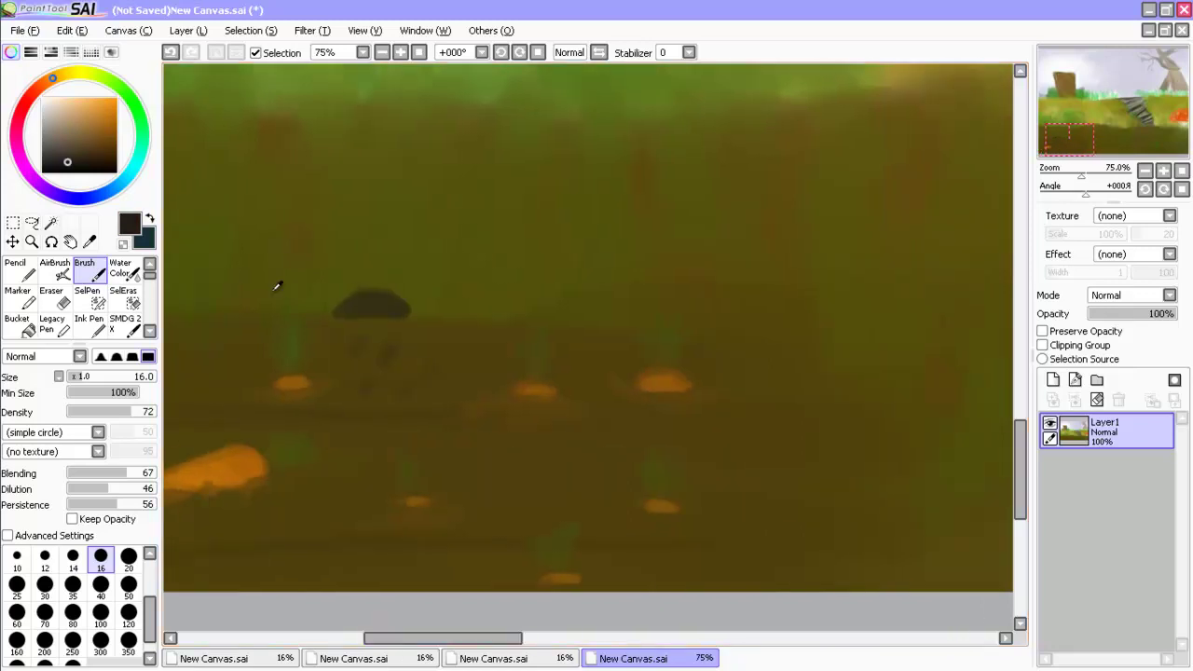
Paint soft brown and dark green vertical strokes behind and beside the carrot bed with the Brush at size 40.
alt+click(269, 214)
key(bracketright)
key(bracketright)
key(bracketright)
key(bracketright)
key(bracketright)
scroll(356, 581, right, 1)
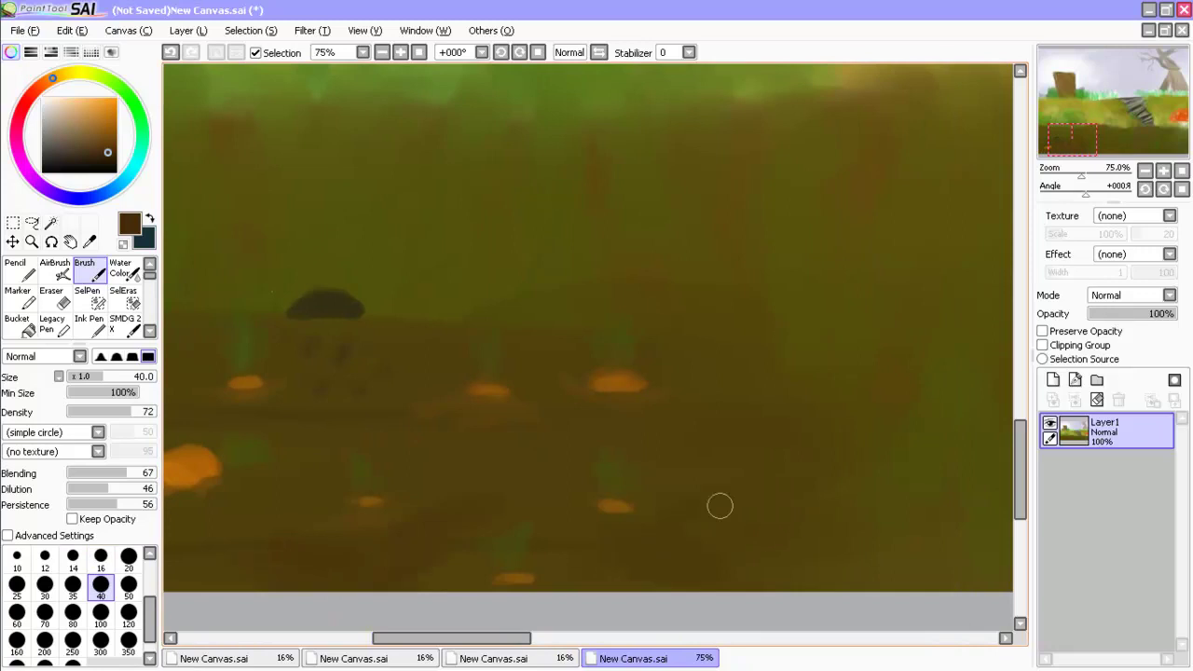
scroll(602, 528, left, 2)
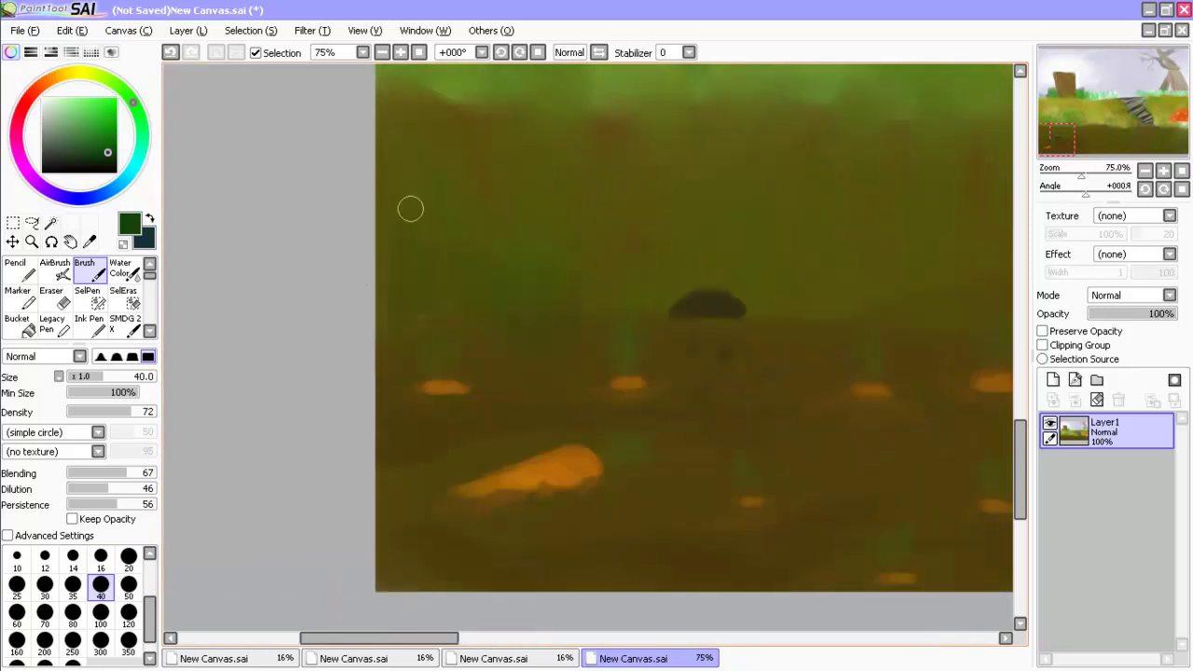
scroll(610, 280, right, 2)
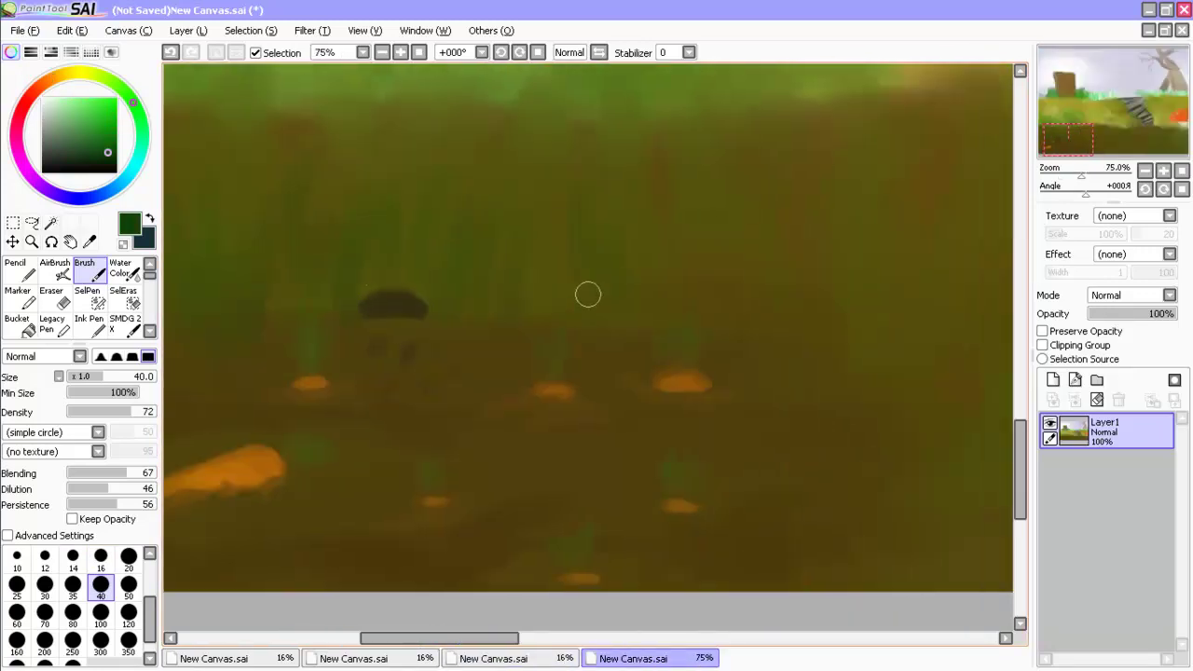
scroll(861, 438, right, 2)
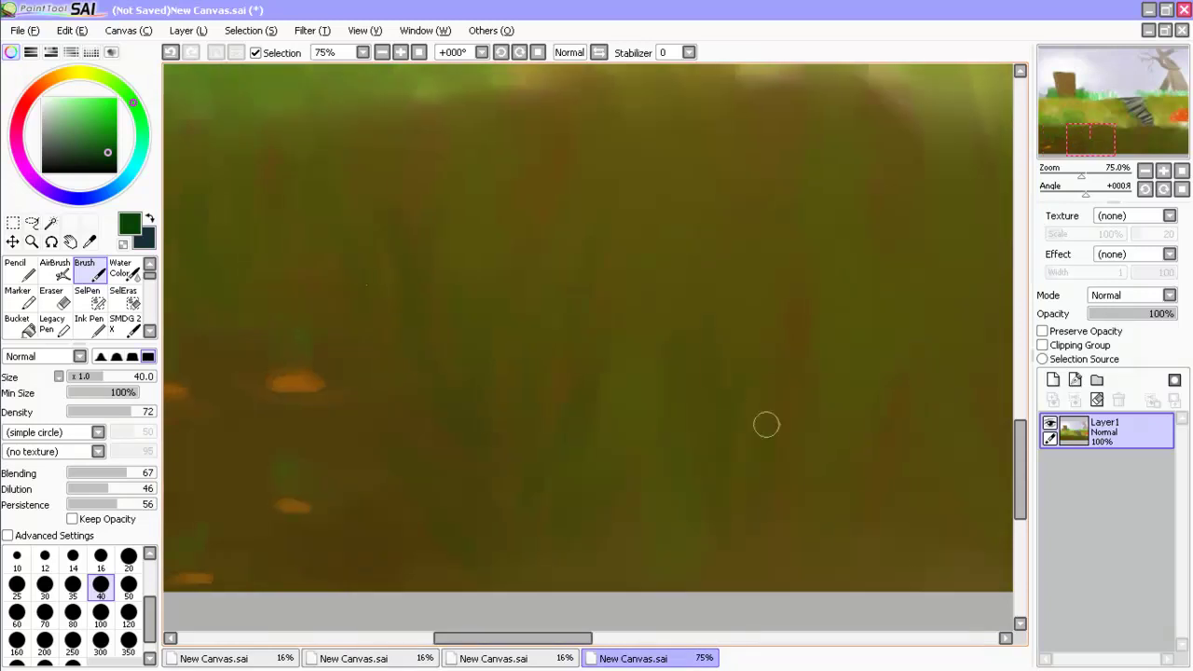
scroll(594, 366, down, 4)
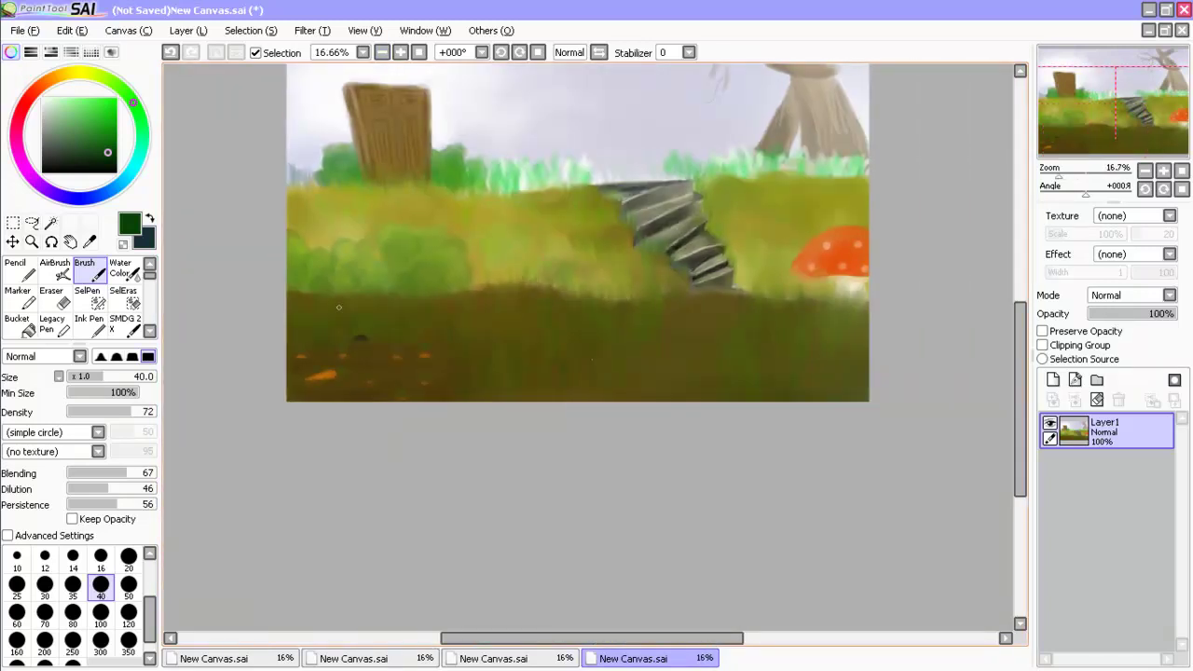
Paint olive, yellow-green and bright green grass blades over the dark foreground between the carrot bed and the mushroom.
scroll(397, 301, up, 2)
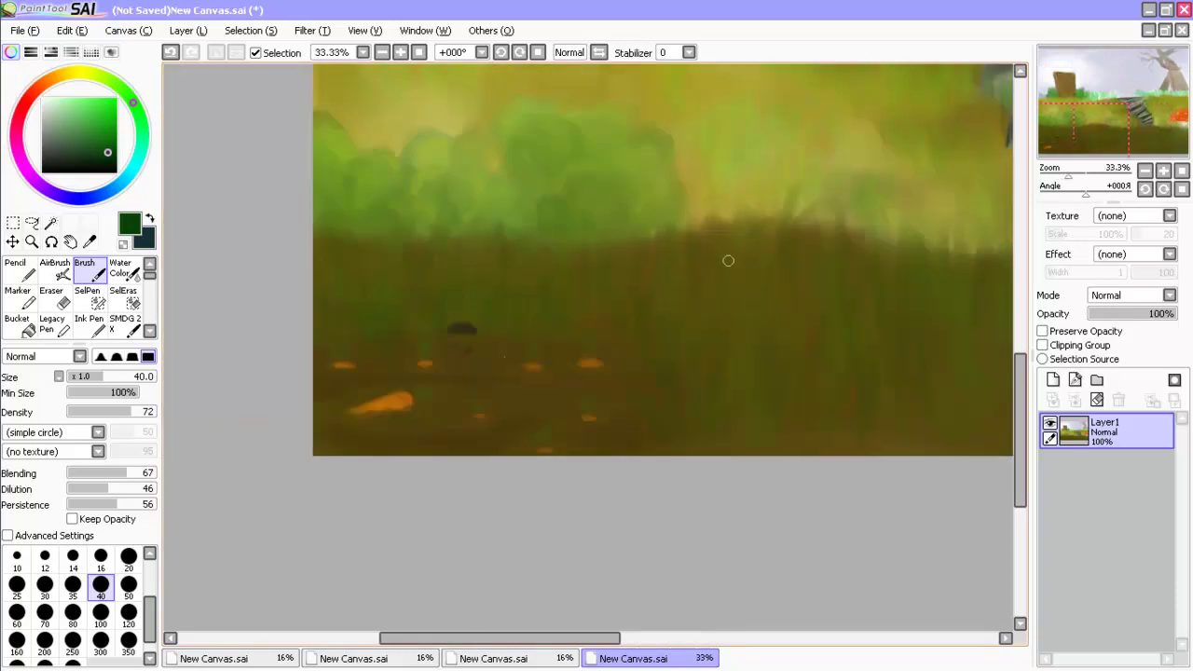
scroll(821, 482, right, 3)
alt+click(634, 383)
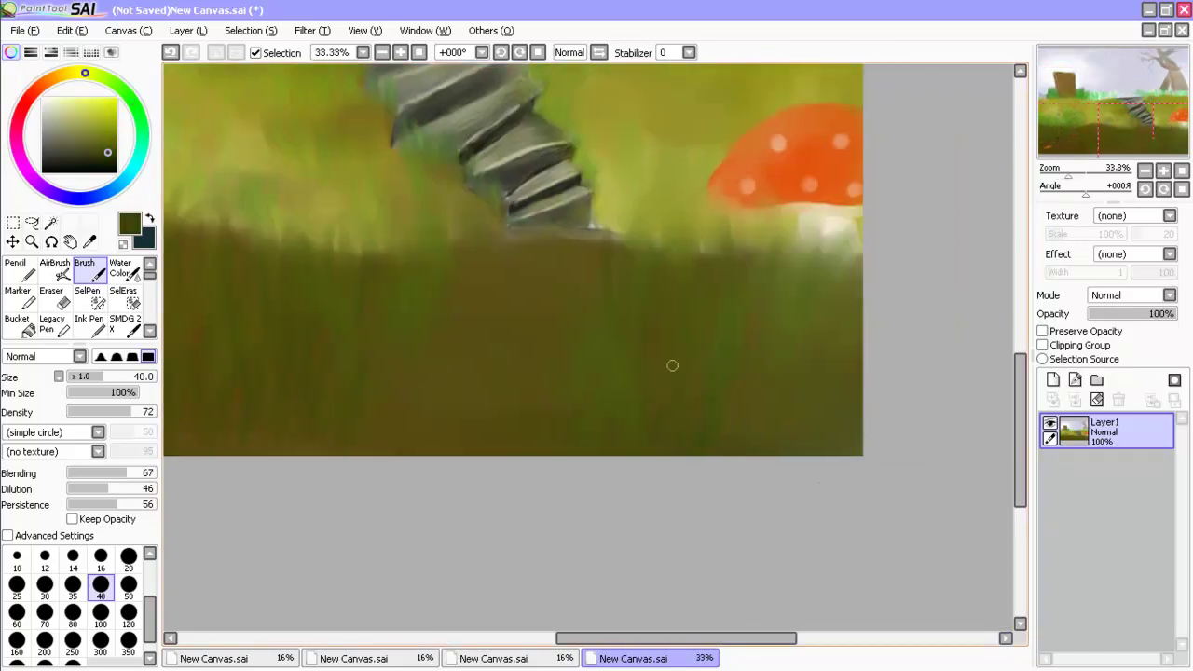
scroll(540, 445, left, 3)
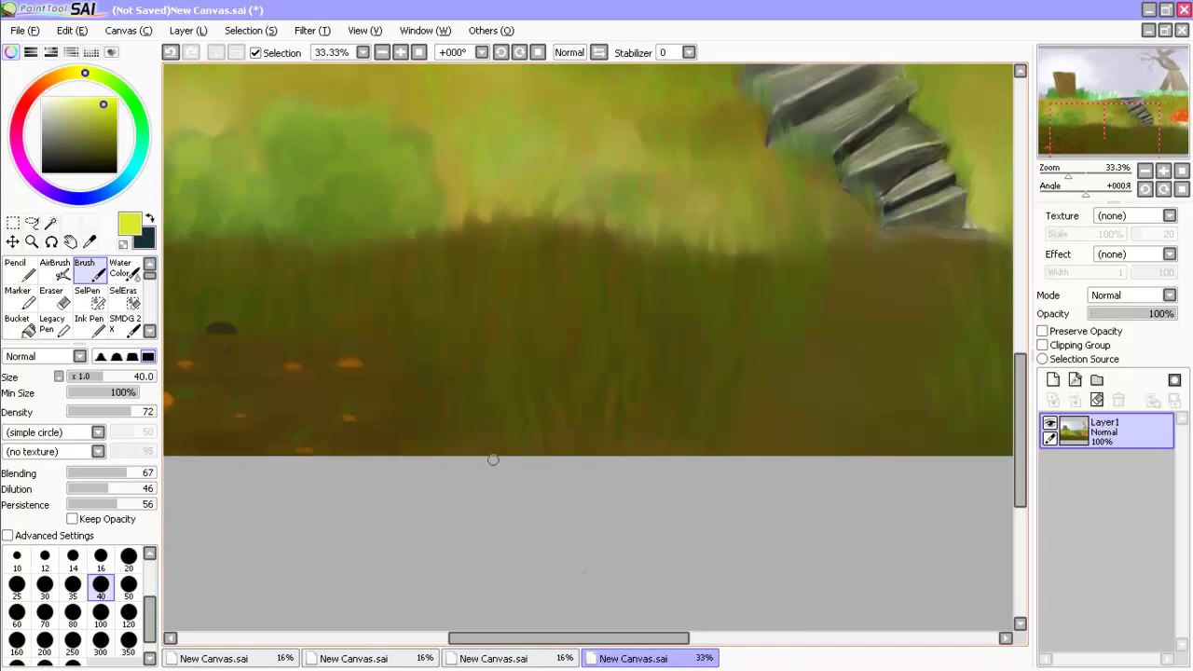
scroll(683, 283, left, 1)
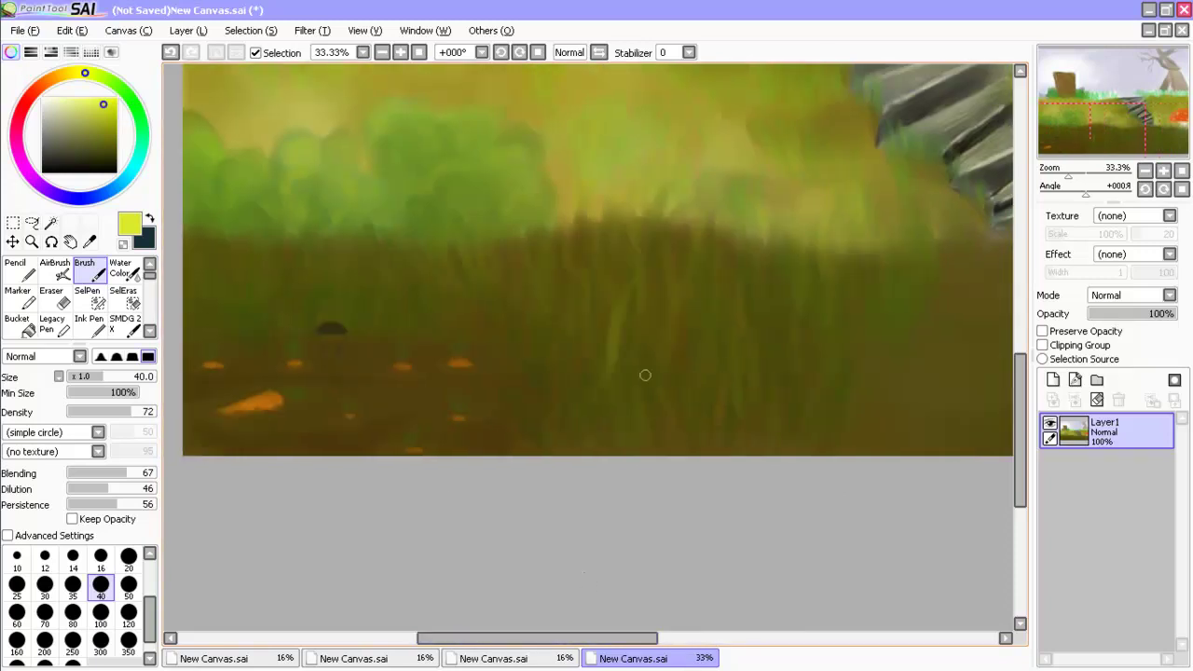
scroll(660, 242, left, 2)
alt+click(694, 304)
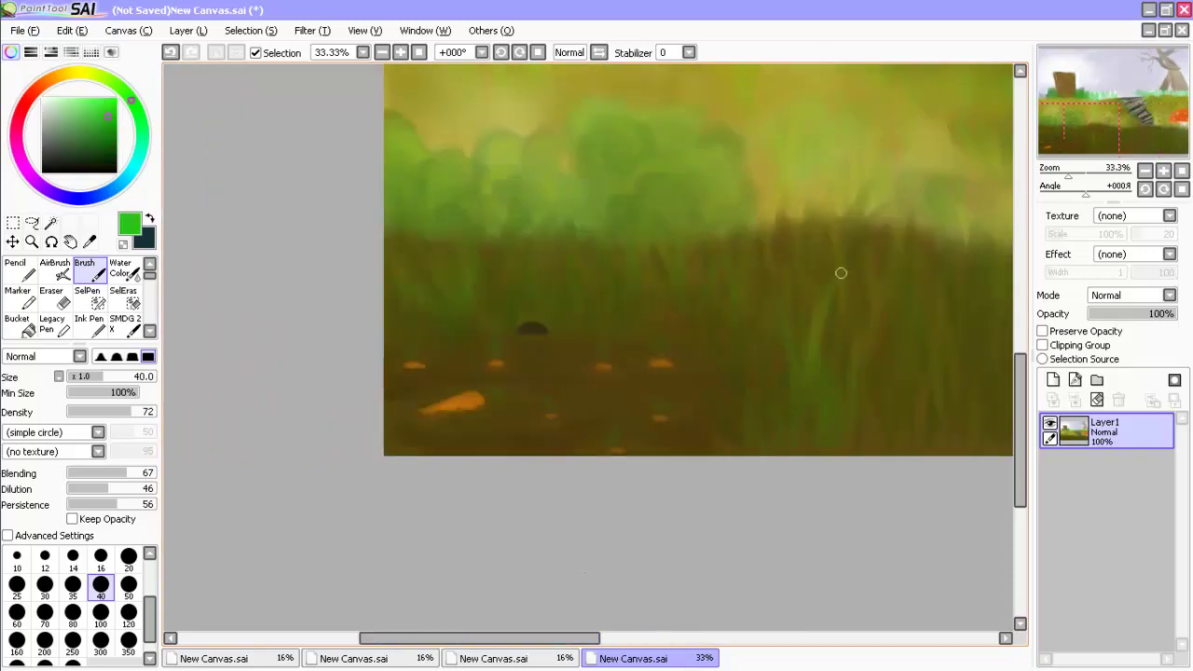
scroll(678, 378, right, 3)
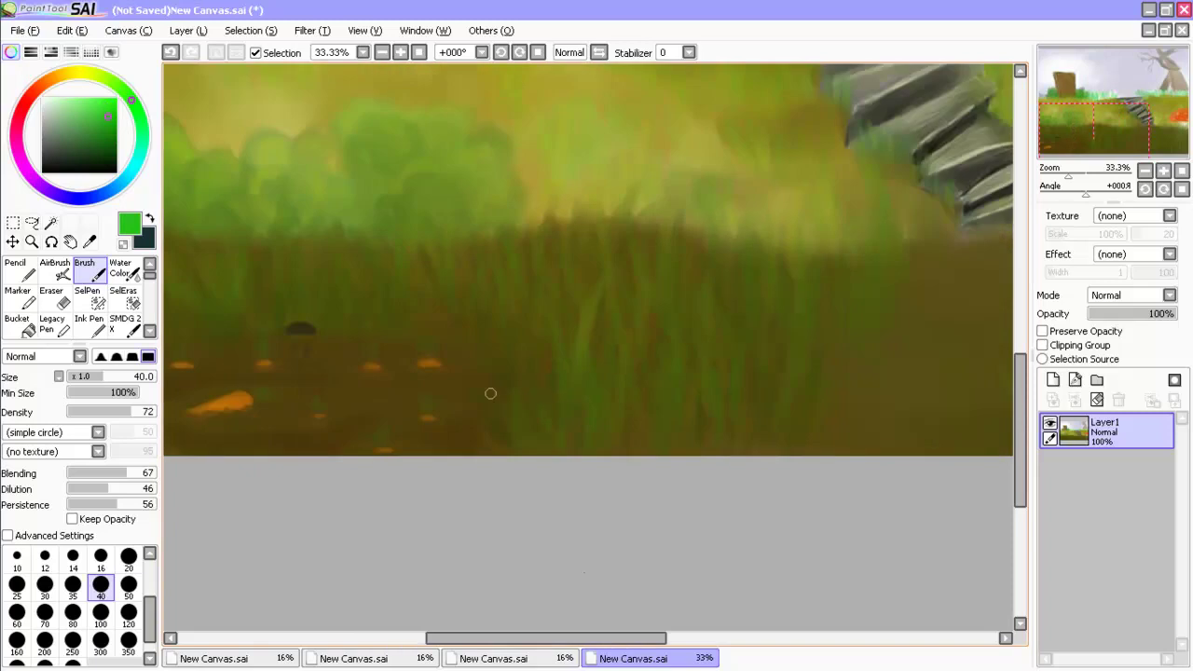
scroll(585, 578, right, 2)
scroll(693, 602, right, 2)
Paint a brown dirt path over the foreground grass, starting at the foot of the staircase.
alt+click(625, 259)
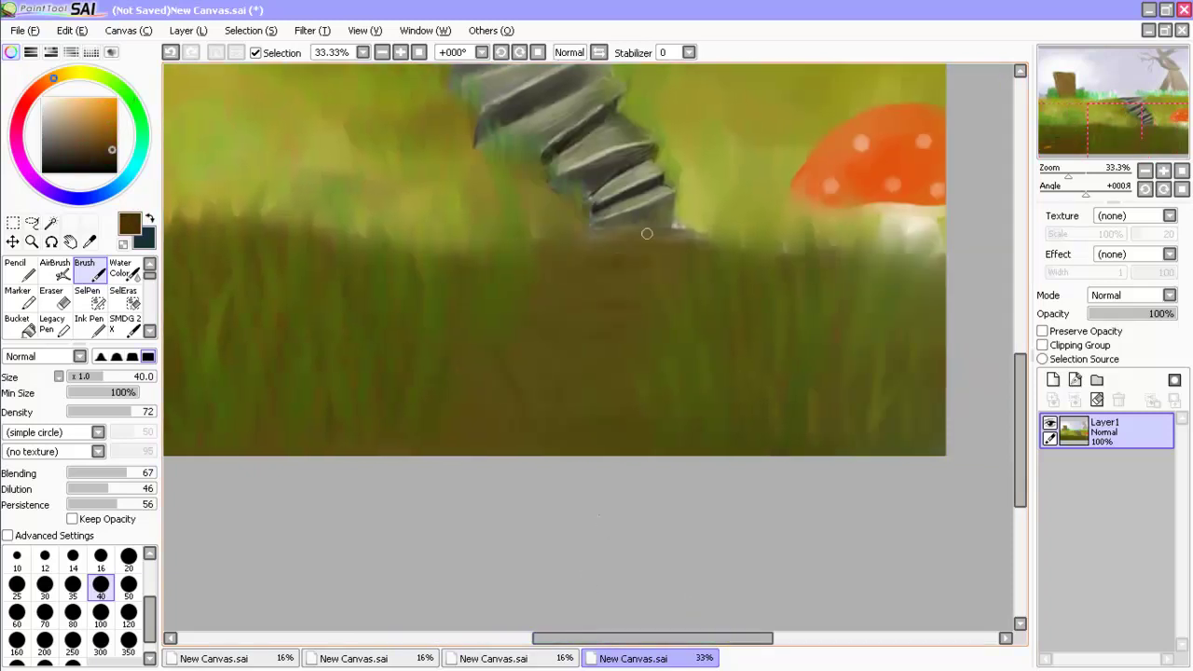
drag(664, 244, 677, 227)
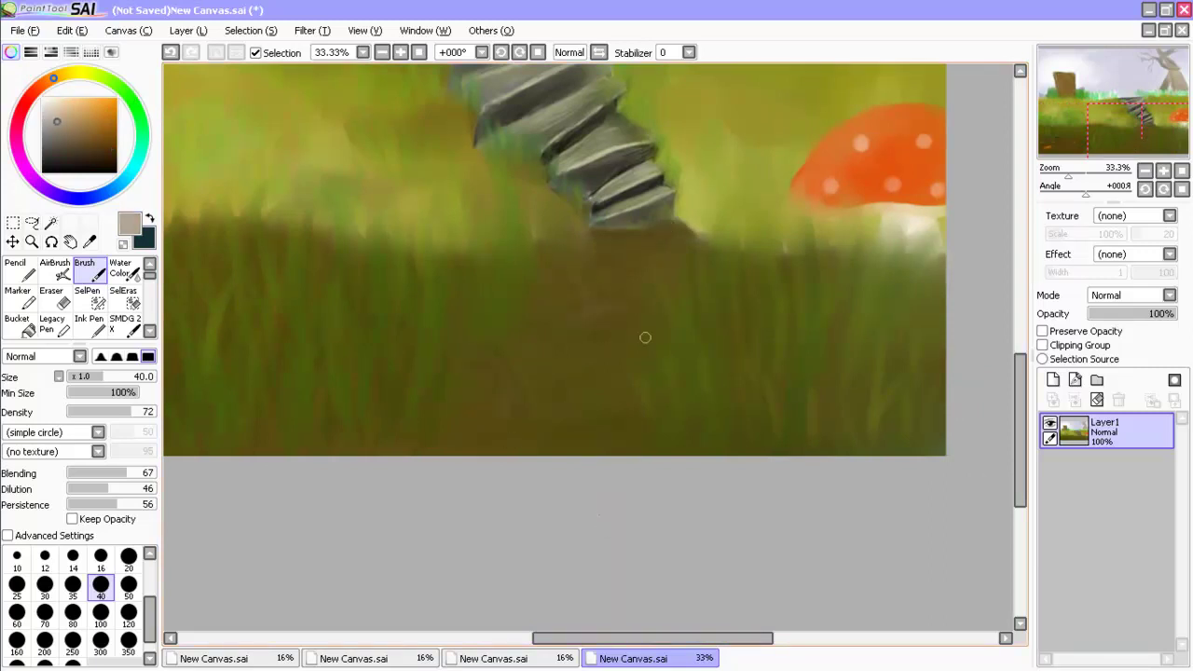
scroll(542, 238, up, 1)
scroll(542, 238, down, 2)
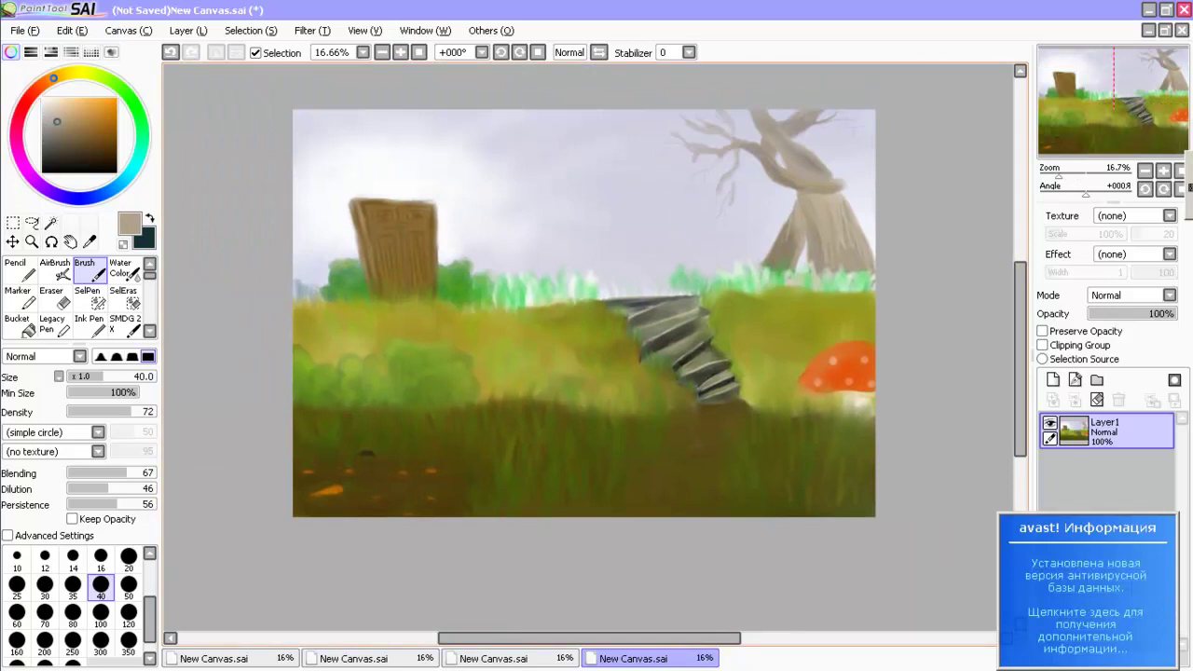
Touch up the grass fringe along the upper bank's edge, from the door past the staircase to the tree roots.
scroll(351, 199, up, 1)
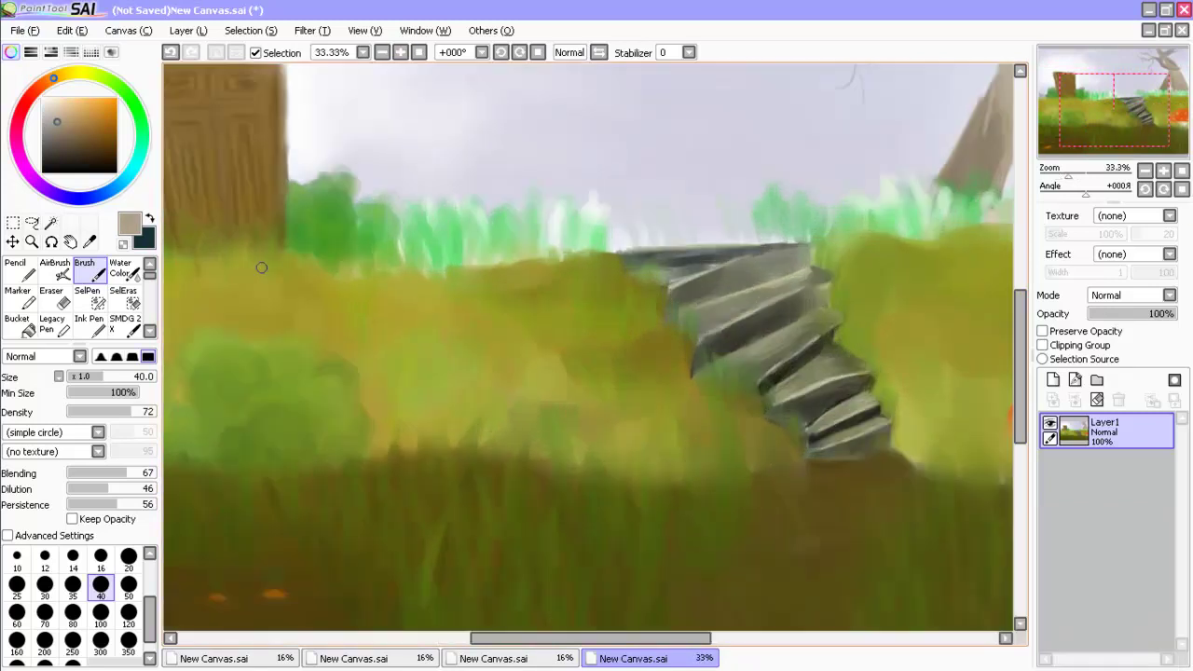
mouse_move(444, 278)
mouse_down()
mouse_move(453, 216)
mouse_move(568, 213)
mouse_move(472, 208)
mouse_move(630, 248)
mouse_move(618, 224)
mouse_up()
mouse_move(862, 234)
mouse_down()
mouse_move(893, 199)
mouse_move(942, 213)
mouse_move(634, 213)
mouse_up()
mouse_move(638, 224)
mouse_down()
mouse_move(690, 207)
mouse_move(777, 246)
mouse_up()
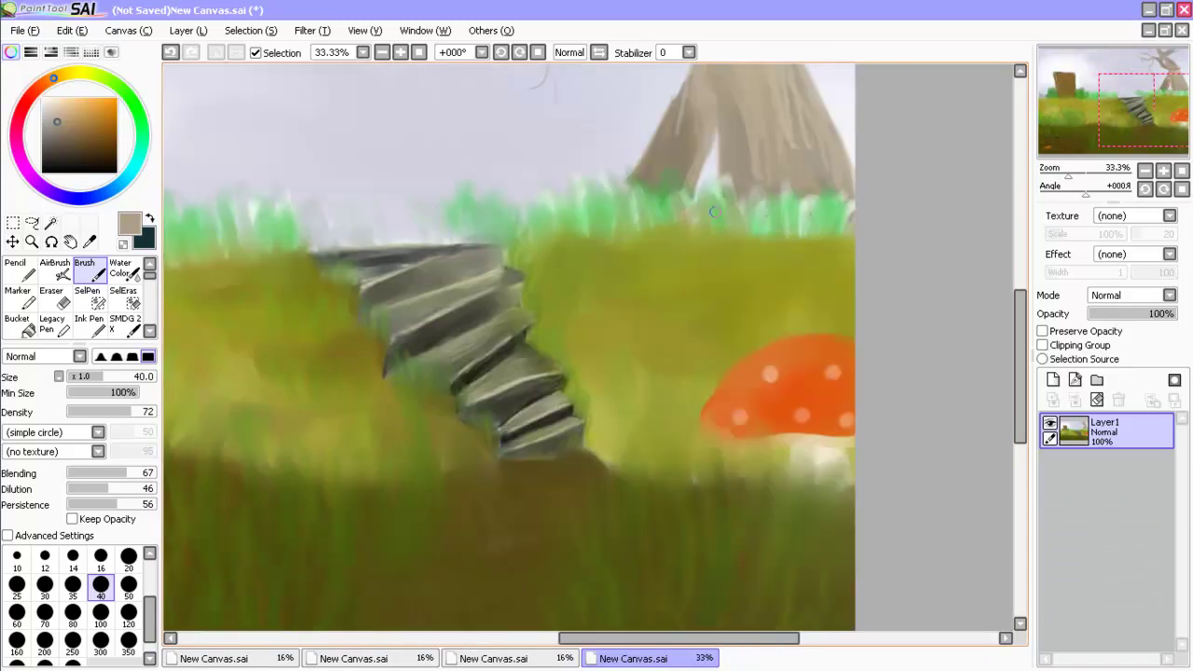
drag(687, 268, 720, 252)
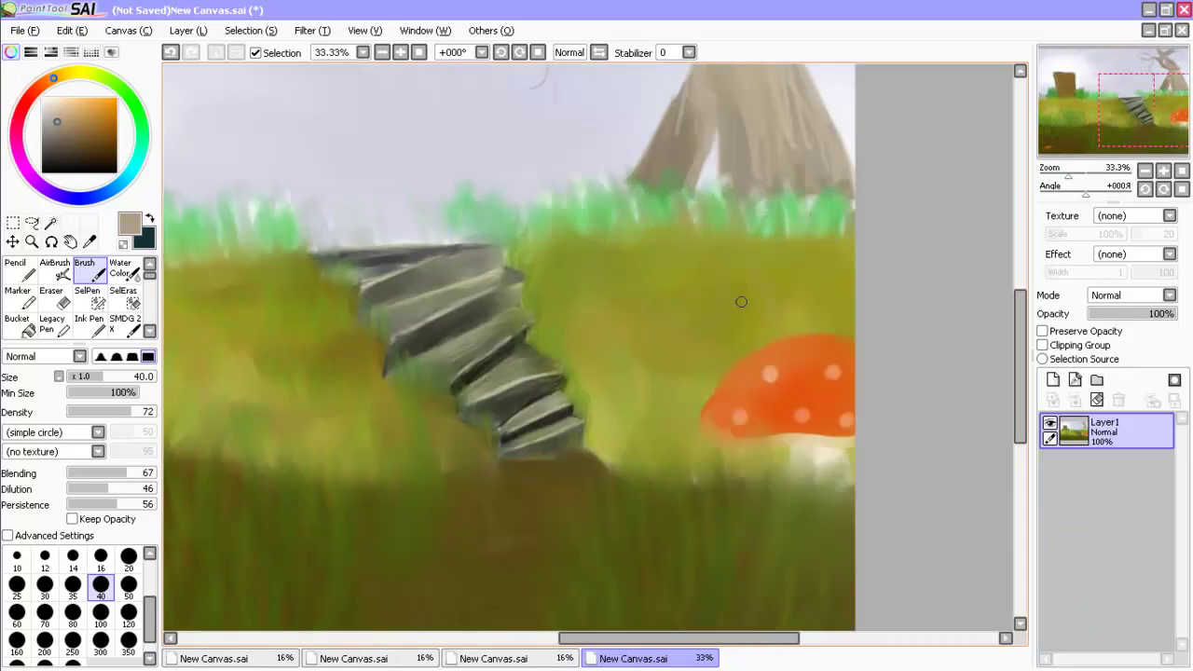
drag(242, 213, 620, 213)
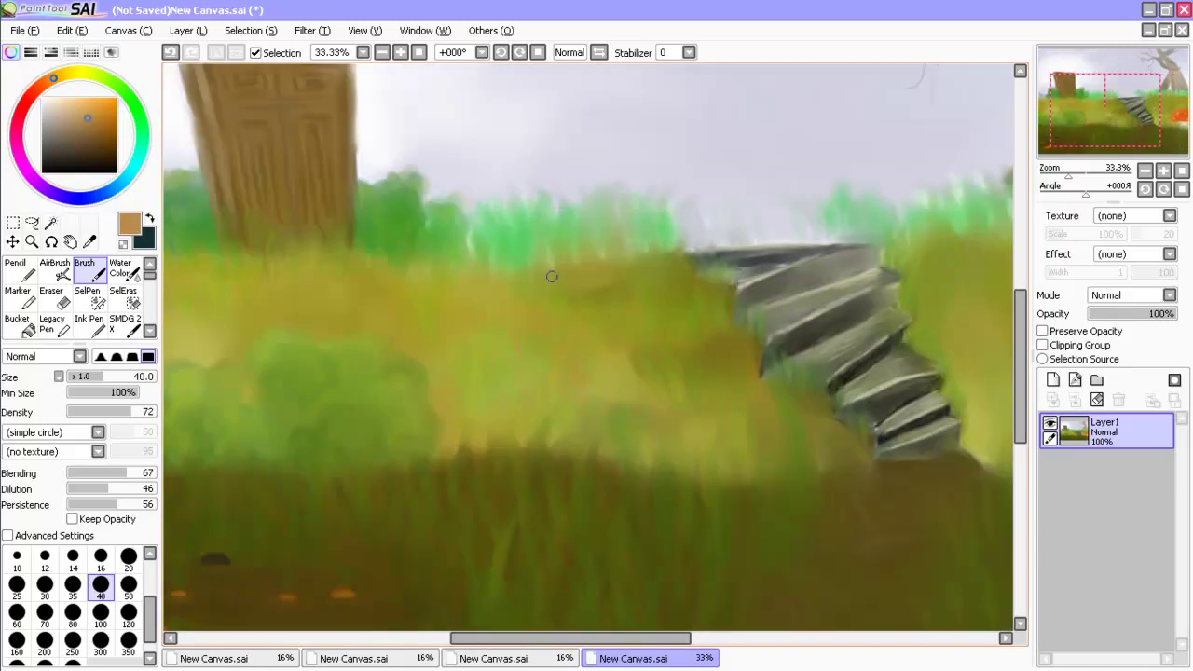
Paint two pink rabbit ears rising from the grass between the door and staircase, finishing with the Brush at size 14.
right_click(373, 213)
mouse_move(607, 179)
mouse_down()
mouse_move(602, 151)
mouse_move(619, 148)
mouse_up()
key(bracketleft)
key(bracketleft)
key(bracketleft)
key(bracketleft)
key(bracketleft)
key(bracketleft)
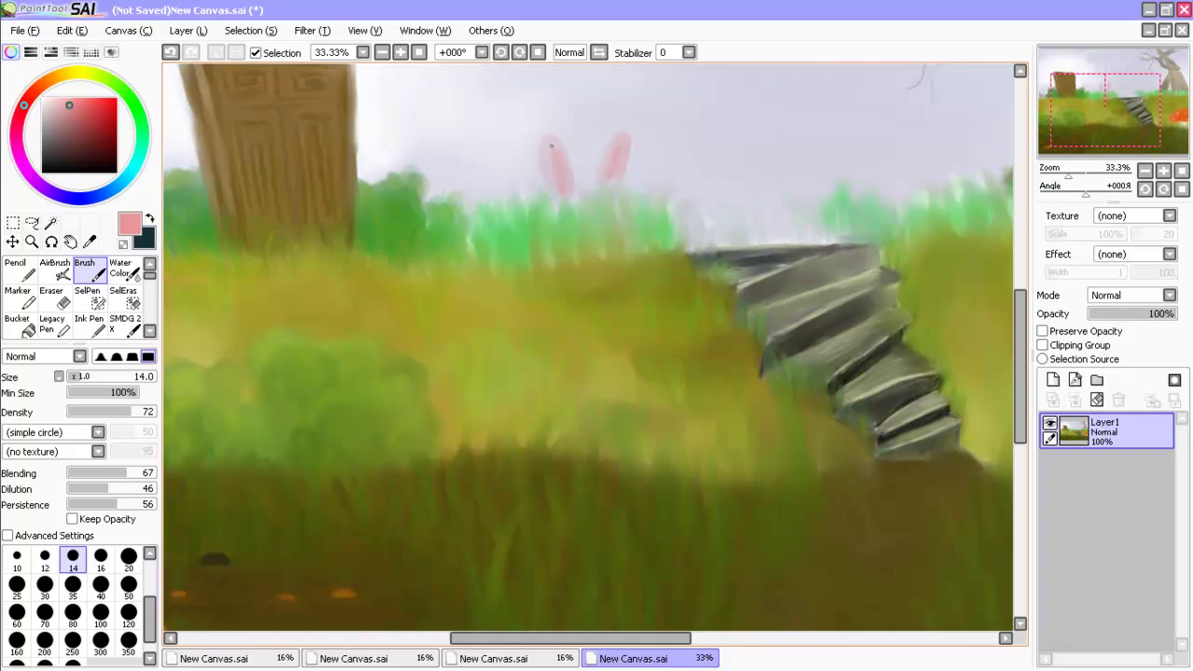
Paint dark green grass over the base of the door and the neighbouring bush with the Brush at size 50.
right_click(338, 292)
key(bracketright)
key(bracketright)
key(bracketright)
key(bracketright)
key(bracketright)
key(bracketright)
key(bracketright)
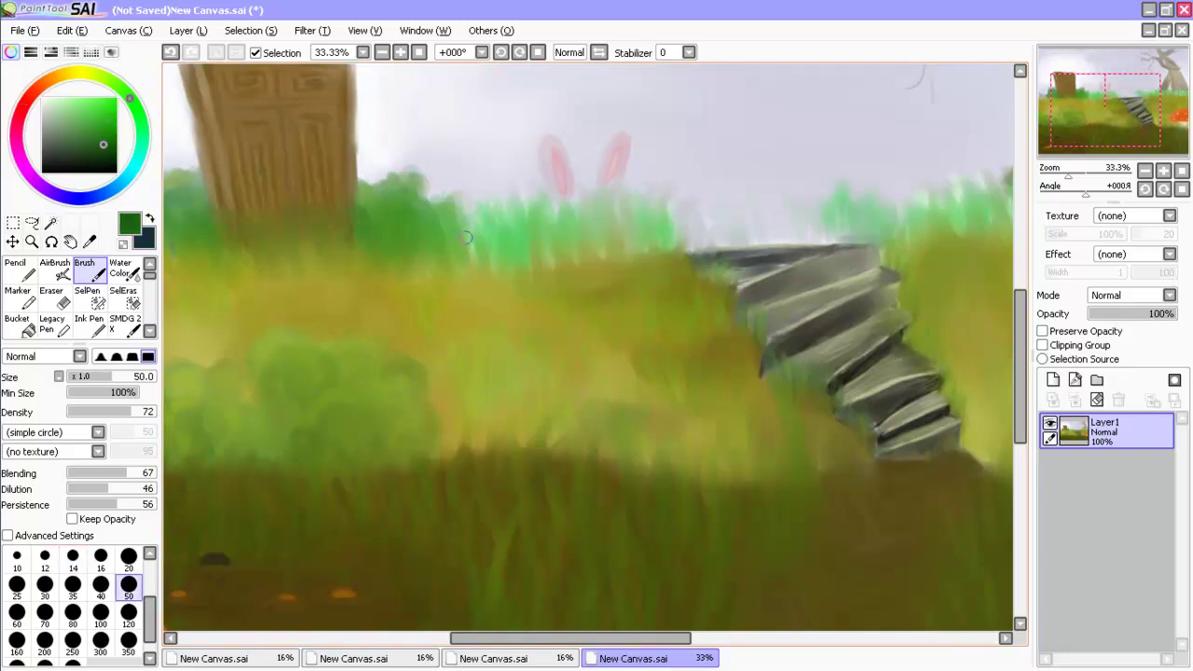
scroll(631, 524, down, 2)
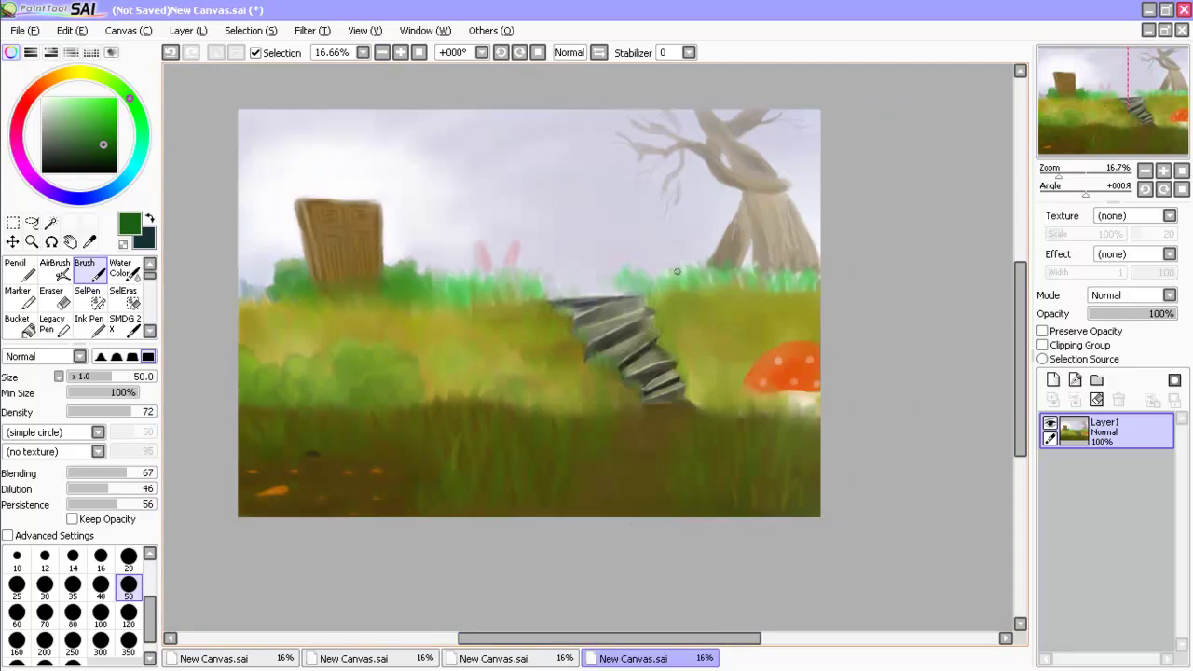
Widen the rabbit ears with light pink and paint their inner parts a deeper pink using the Brush at size 25.
scroll(480, 255, up, 5)
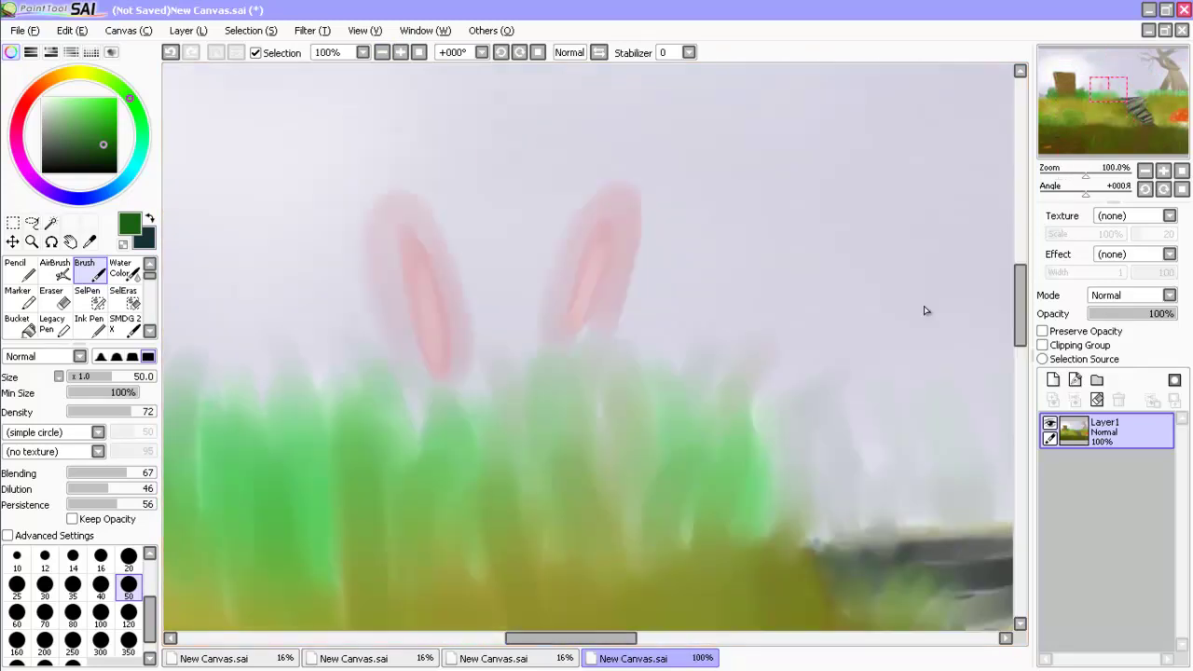
key(bracketleft)
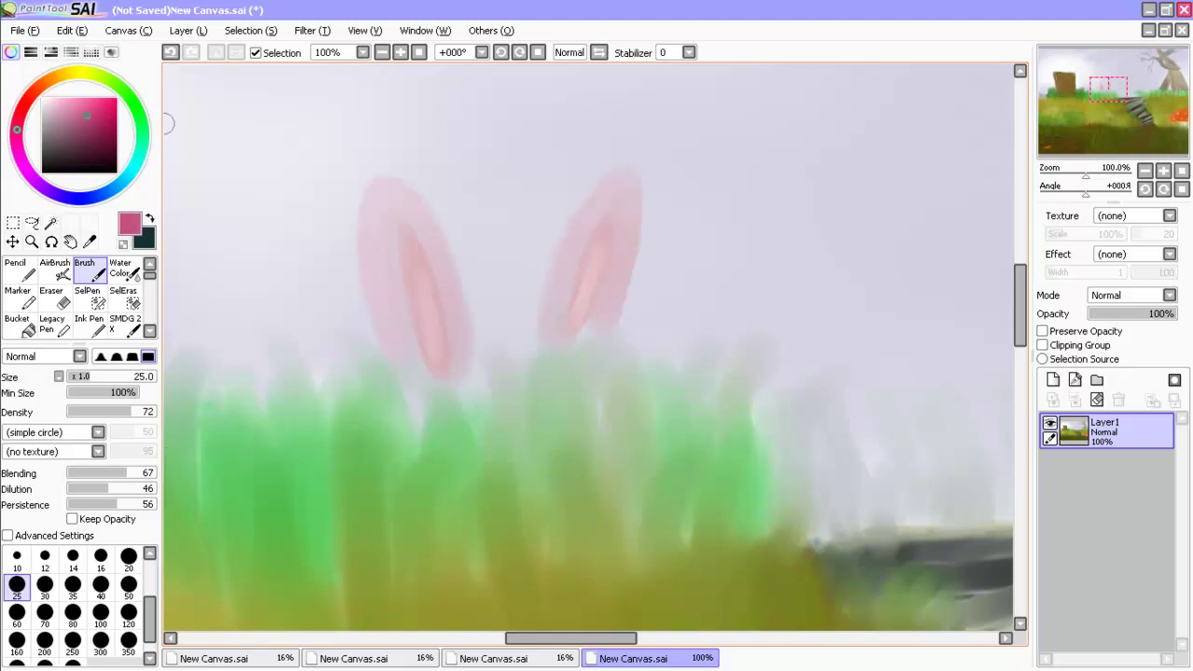
drag(411, 228, 435, 367)
drag(604, 229, 571, 327)
drag(415, 252, 434, 352)
drag(602, 241, 559, 348)
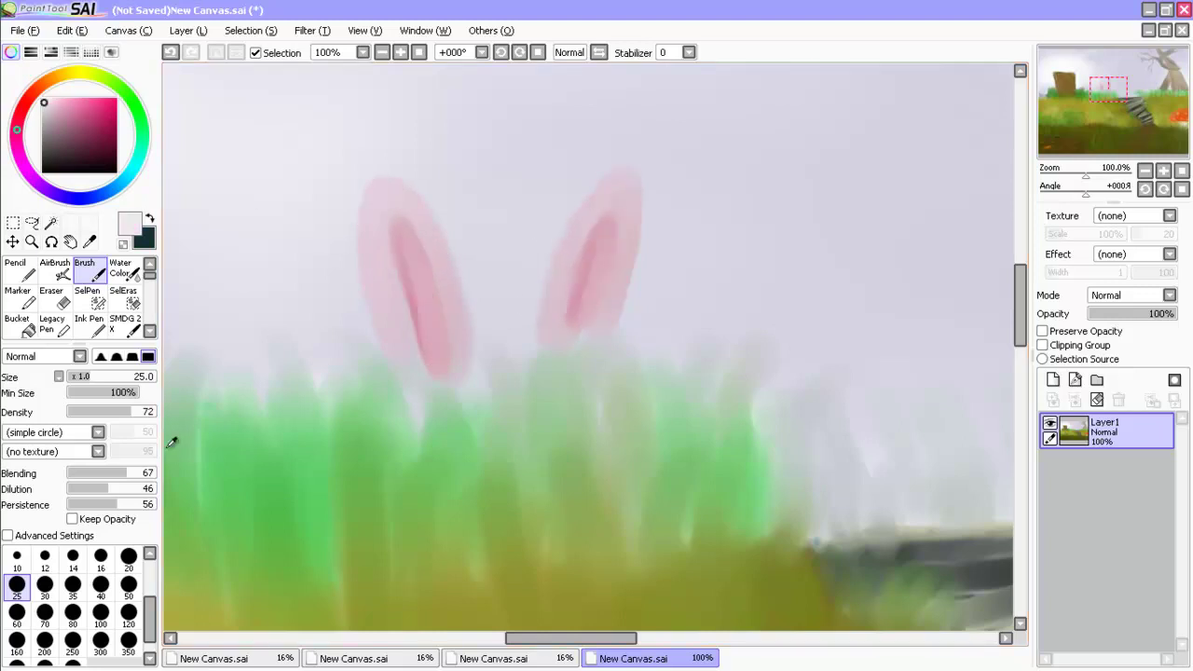
Lighten the inner rabbit ears and sharpen their outer edges and tips with pink using the Brush at size 14.
key(bracketleft)
key(bracketleft)
key(bracketleft)
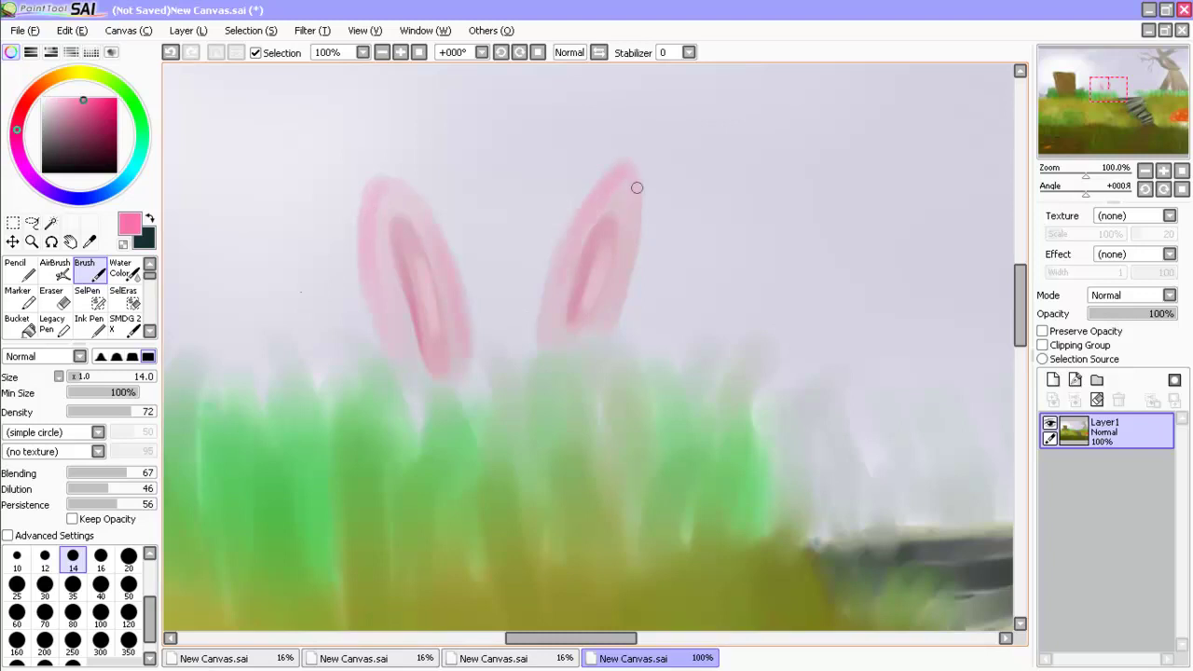
key(minus)
key(minus)
key(minus)
key(minus)
key(minus)
key(minus)
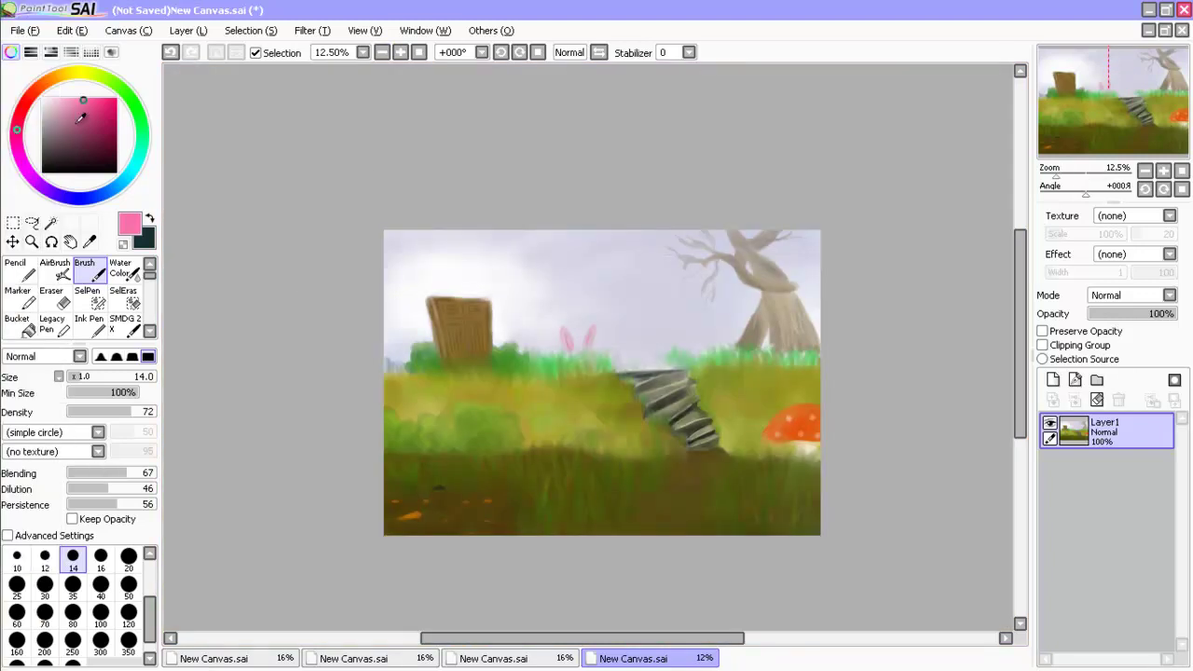
Repaint the mushroom cap in bright orange, covering its pale spots and smoothing its outline with the Brush at size 35.
click(101, 613)
click(44, 82)
key(plus)
key(plus)
key(plus)
key(plus)
key(plus)
key(plus)
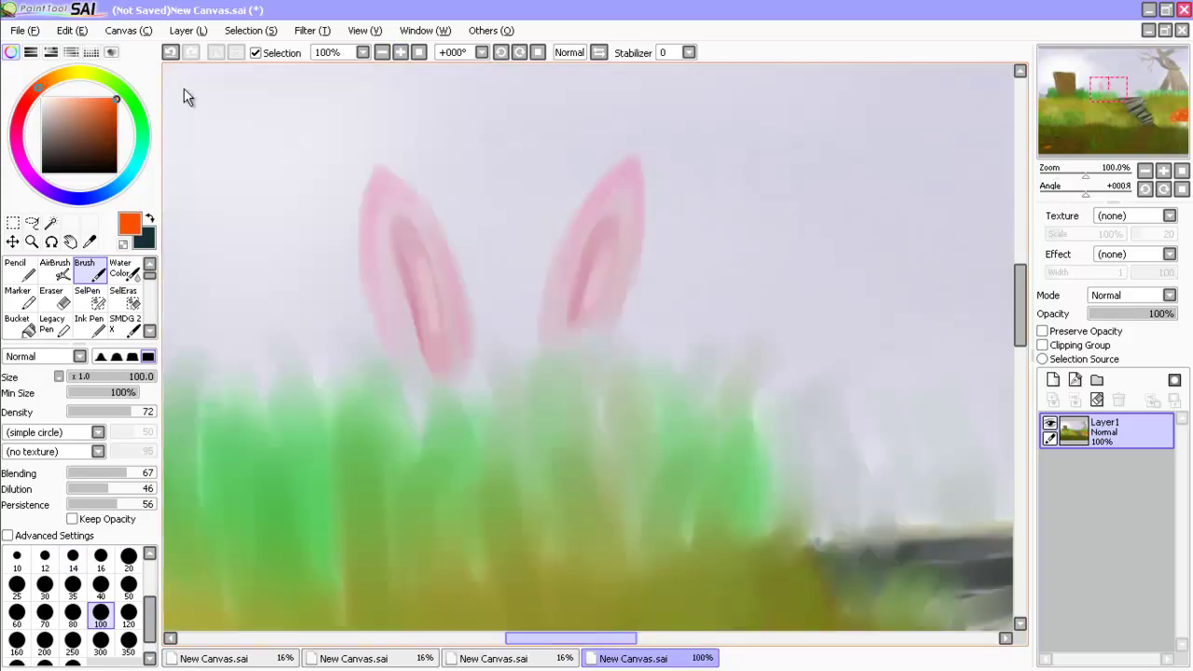
key(bracketleft)
key(bracketleft)
key(bracketleft)
key(bracketleft)
key(bracketleft)
key(bracketleft)
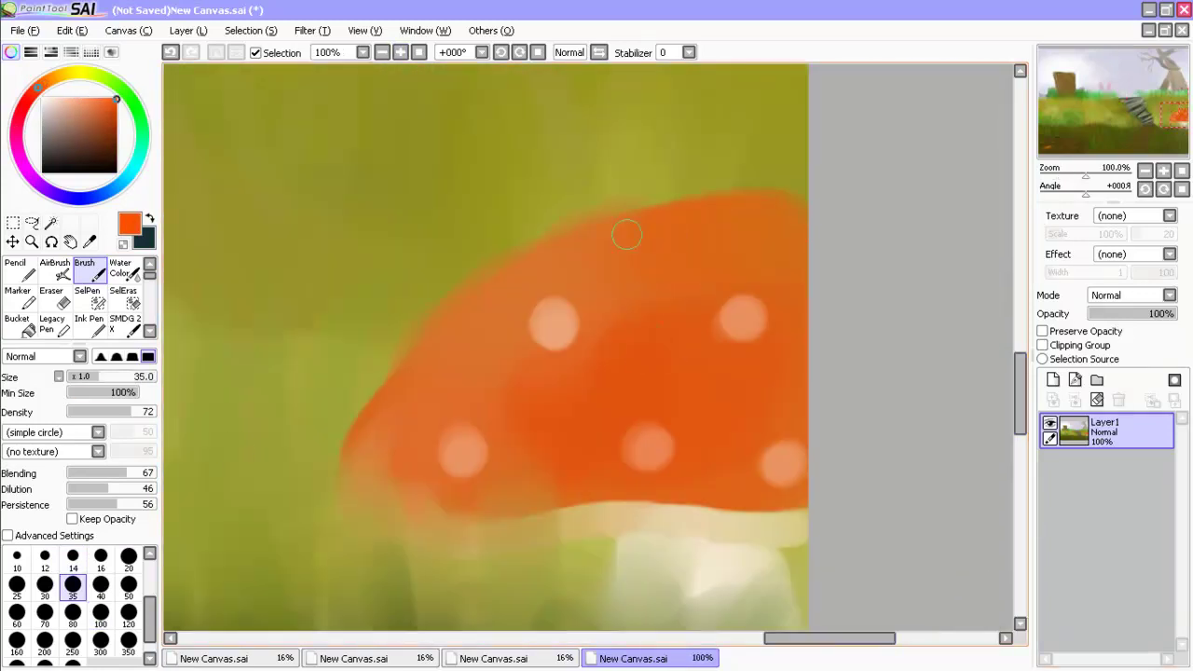
click(554, 322)
click(779, 461)
click(648, 446)
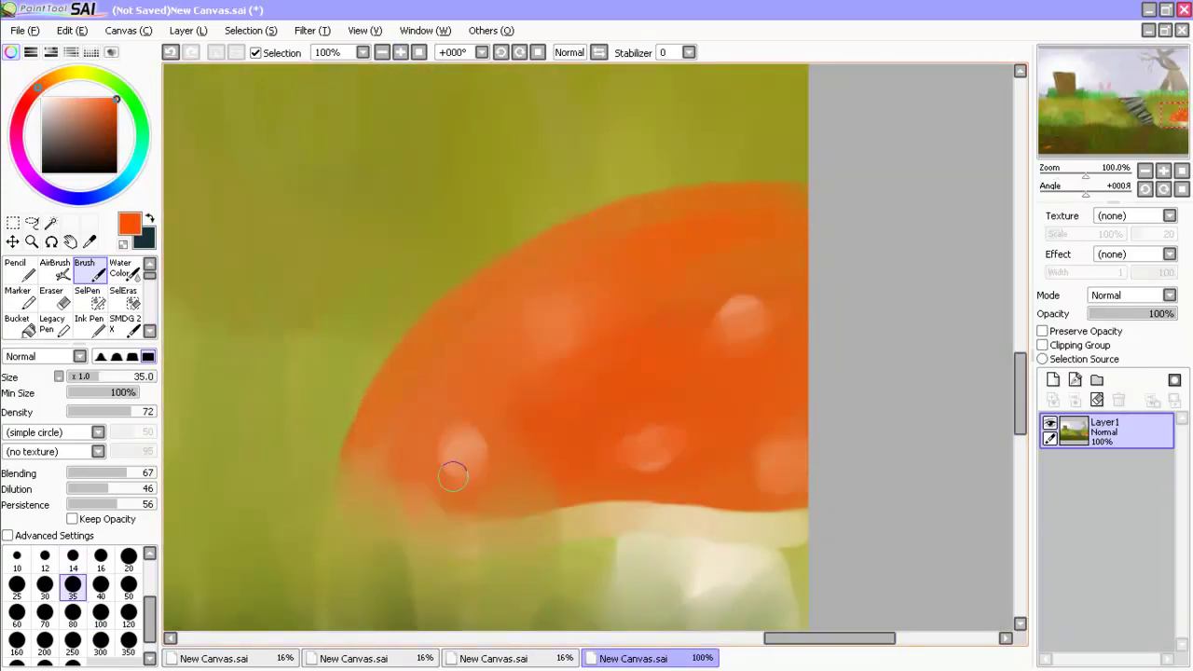
click(462, 452)
click(653, 457)
click(778, 462)
click(741, 312)
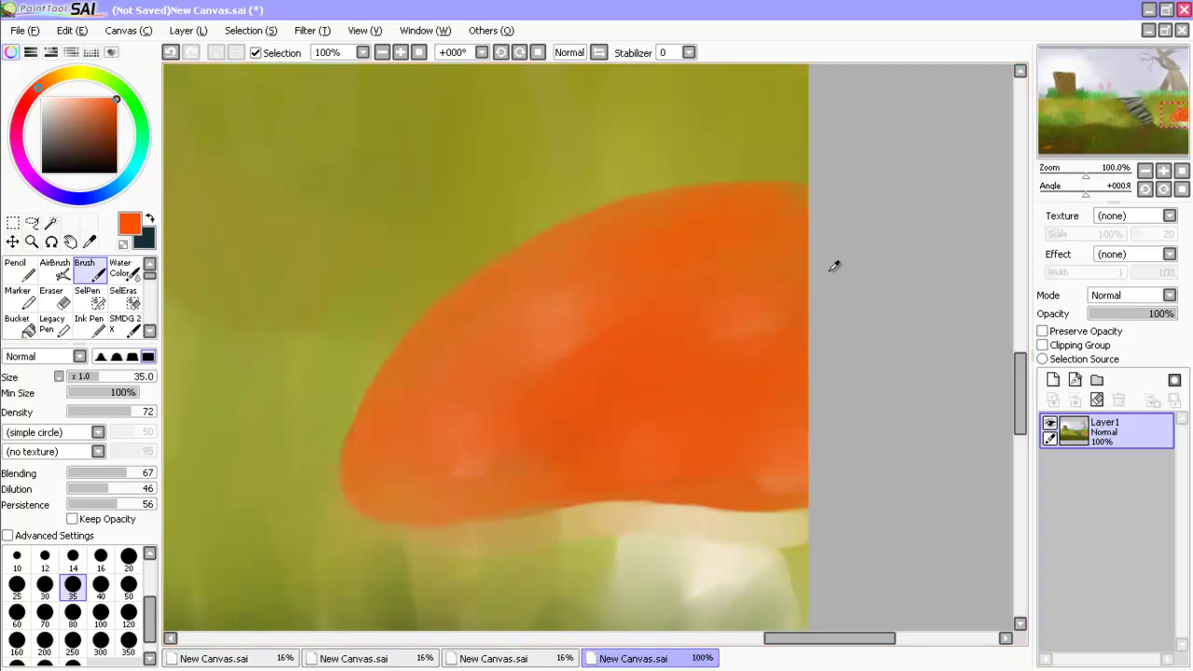
Shade the mushroom cap's outer side darker and add pale pinkish highlights along its upper curve.
drag(392, 485, 426, 359)
click(778, 480)
drag(373, 401, 426, 346)
click(440, 373)
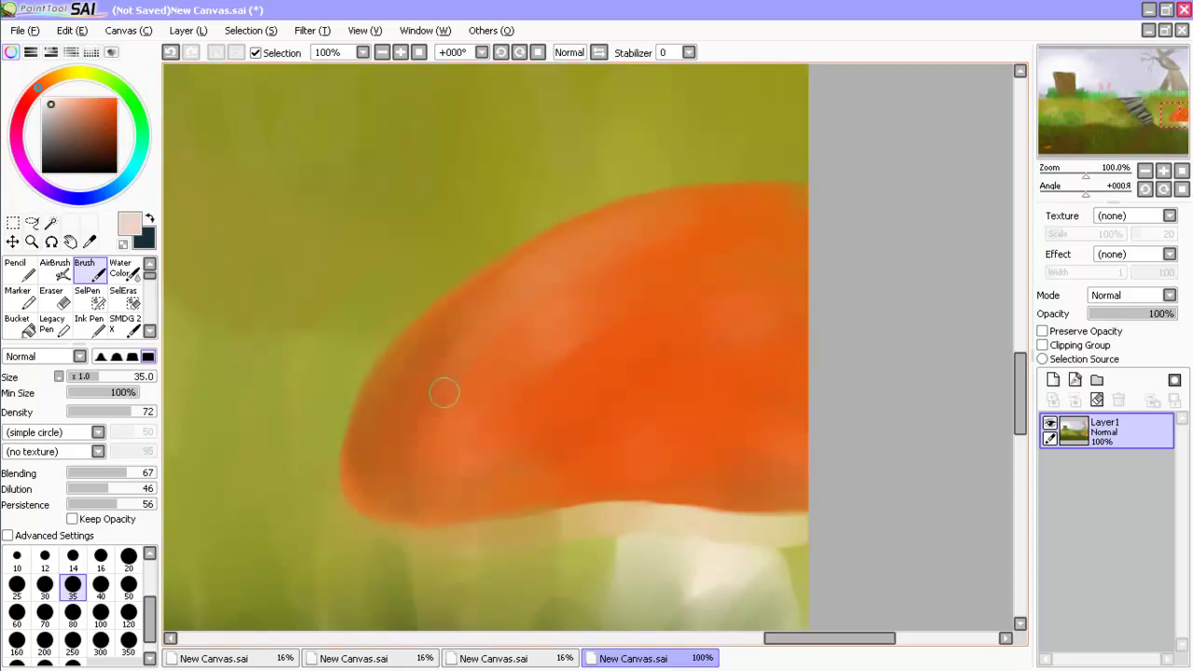
drag(653, 317, 490, 381)
drag(783, 191, 643, 229)
drag(438, 326, 383, 410)
Paint a cream rim under the mushroom cap and redefine the cap's lower edge with orange at Brush size 12.
drag(606, 517, 380, 538)
key(bracketleft)
key(bracketleft)
key(bracketleft)
key(bracketleft)
key(bracketleft)
key(bracketleft)
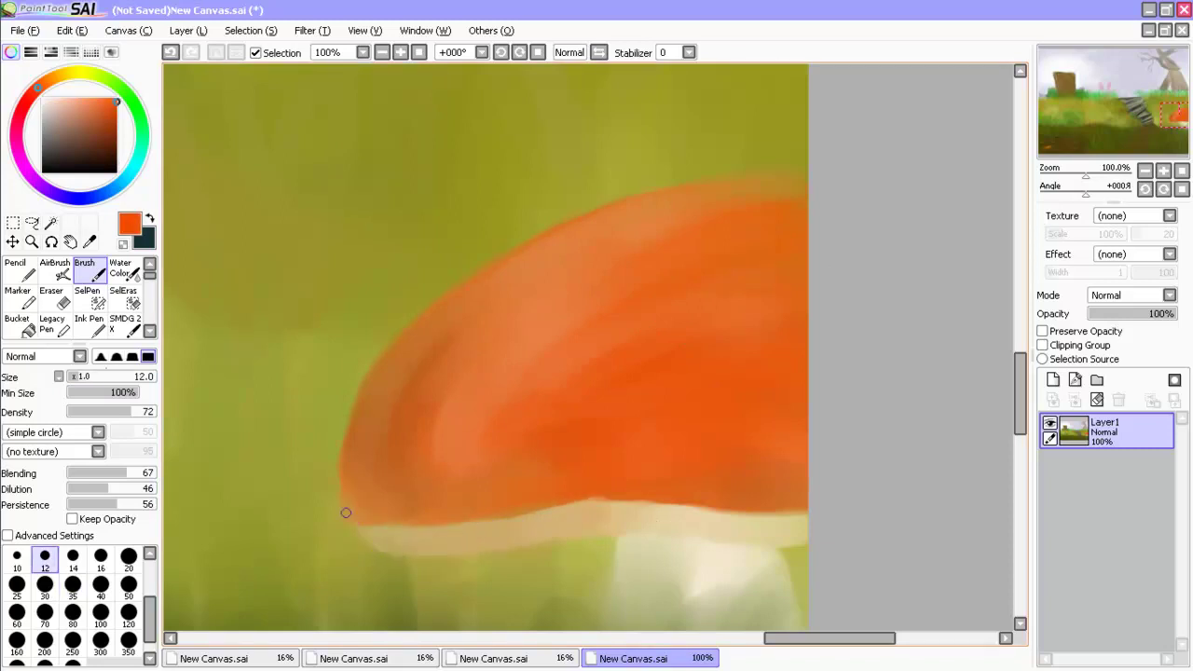
Paint three pale round spots on the mushroom cap with the Brush at size 40.
scroll(455, 504, down, 3)
key(bracketright)
key(bracketright)
key(bracketright)
key(bracketright)
key(bracketright)
key(bracketright)
key(bracketright)
click(662, 177)
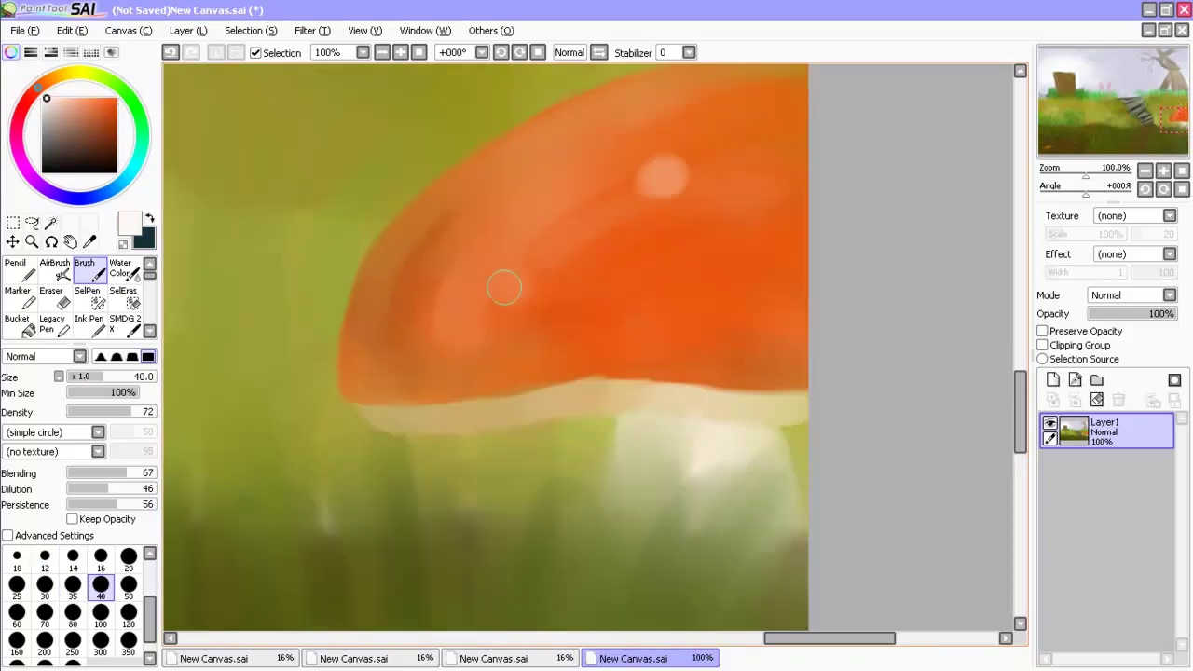
click(506, 282)
click(769, 326)
Add white glowing centres with thin light rays to two of the cap's spots using the Brush at size 10.
click(122, 180)
click(42, 98)
key(bracketleft)
key(bracketleft)
key(bracketleft)
key(bracketleft)
key(bracketleft)
key(bracketleft)
key(bracketleft)
key(bracketleft)
click(512, 282)
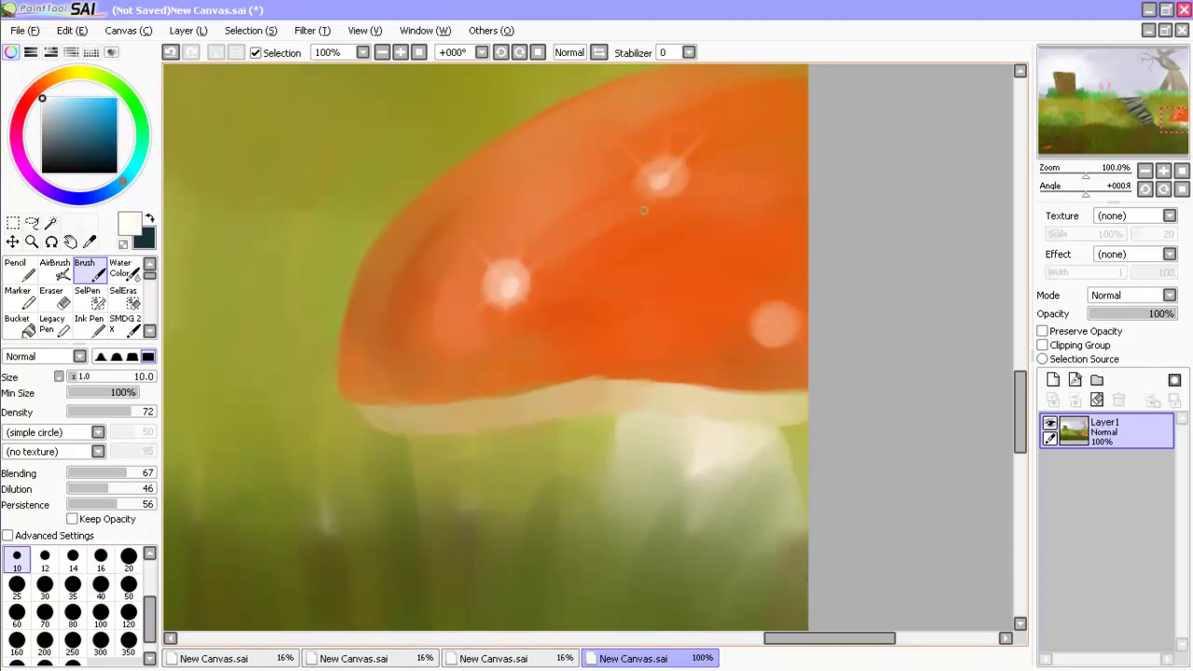
Add a soft white glow over the three spots on the mushroom cap with the AirBrush at size 120.
key(v)
click(506, 278)
click(672, 173)
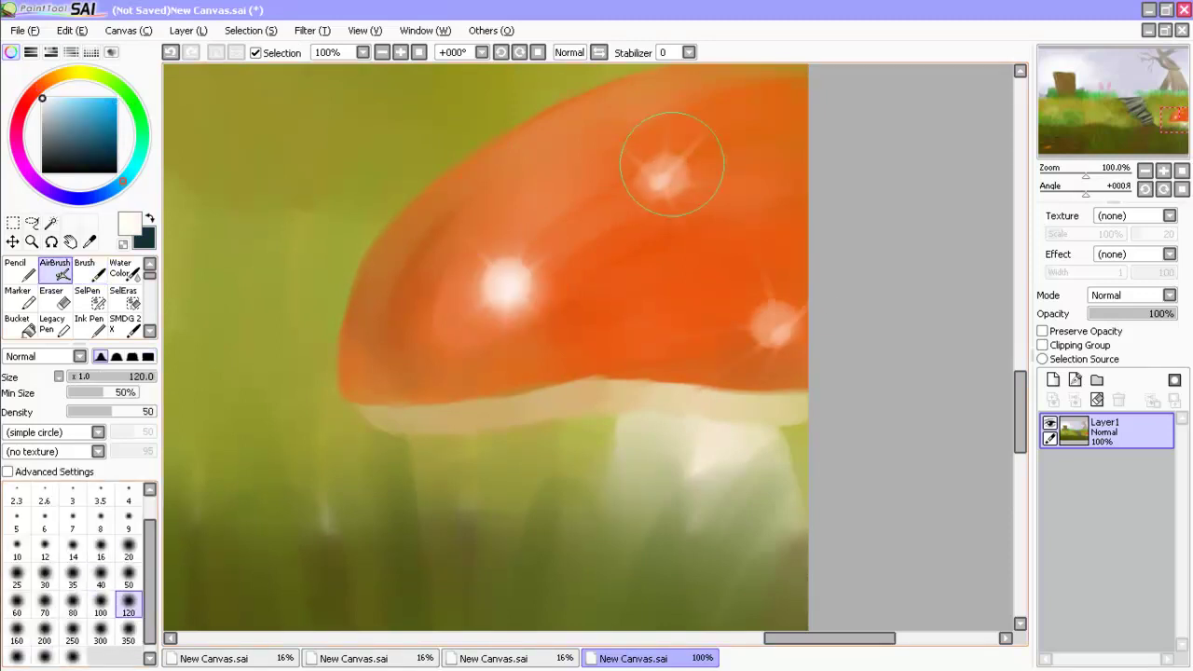
click(767, 322)
scroll(603, 275, down, 3)
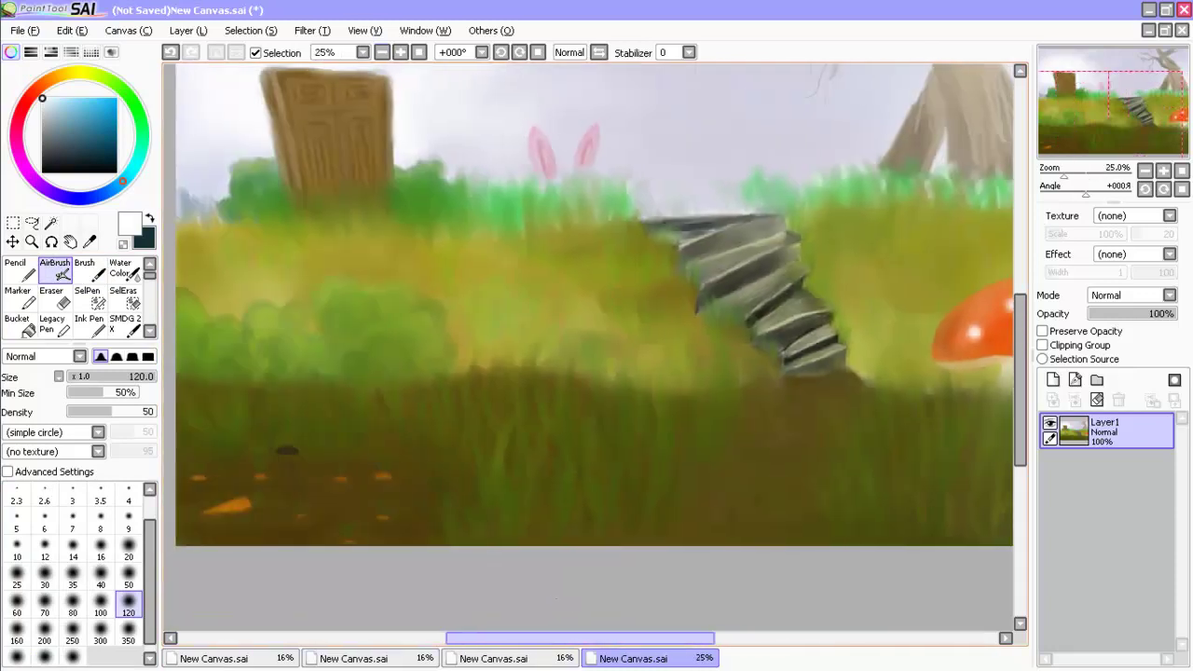
Paint a white sparkle with thin rays on the large carrot using the Pencil at size 14 and an AirBrush glow at size 120.
scroll(575, 353, up, 4)
key(n)
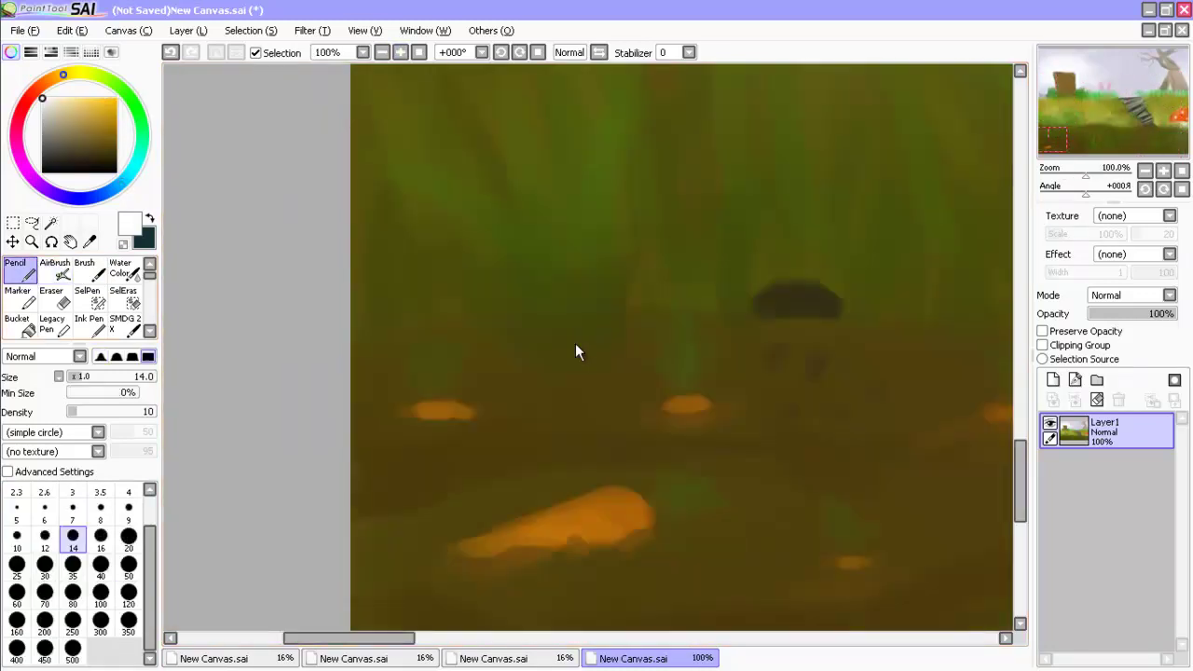
key(v)
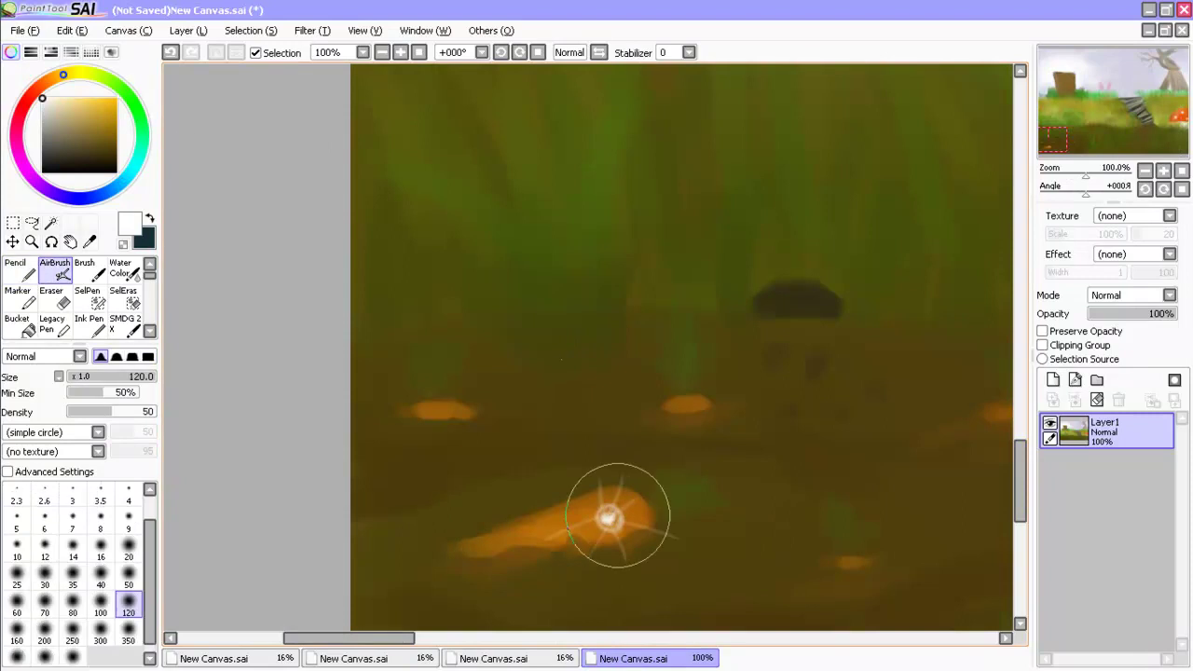
drag(607, 522, 607, 501)
scroll(346, 291, down, 3)
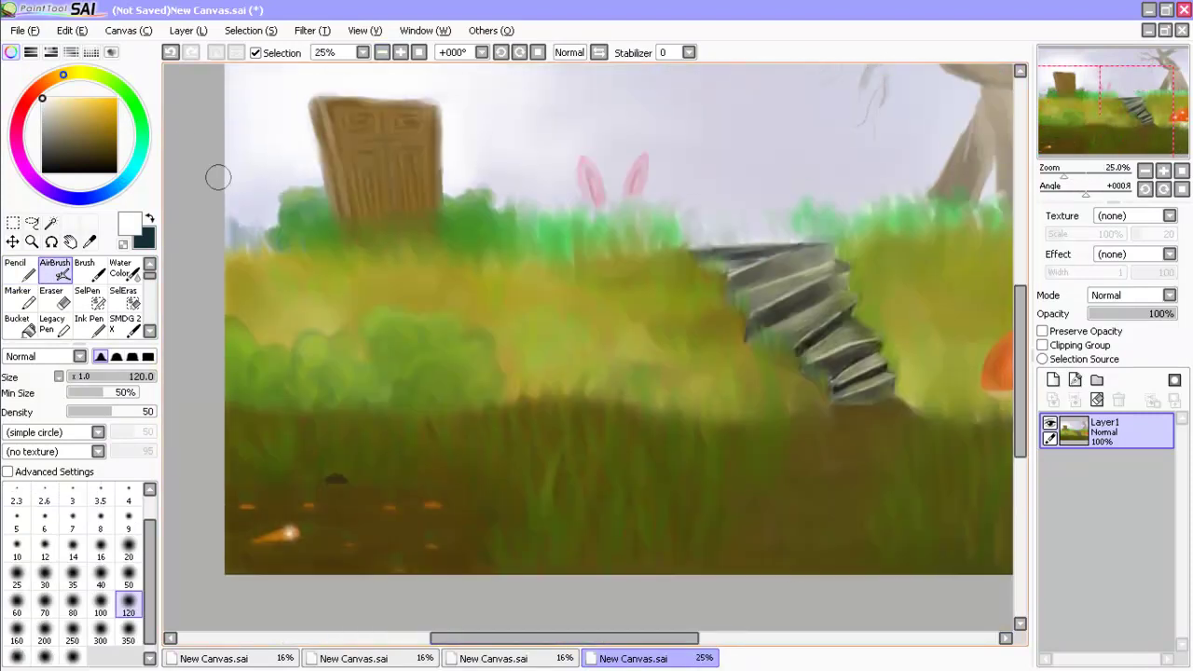
Add two small white glowing sparkles in the grass between the bush and the staircase with the Pencil and AirBrush.
scroll(533, 599, up, 4)
key(n)
key(v)
scroll(946, 507, down, 3)
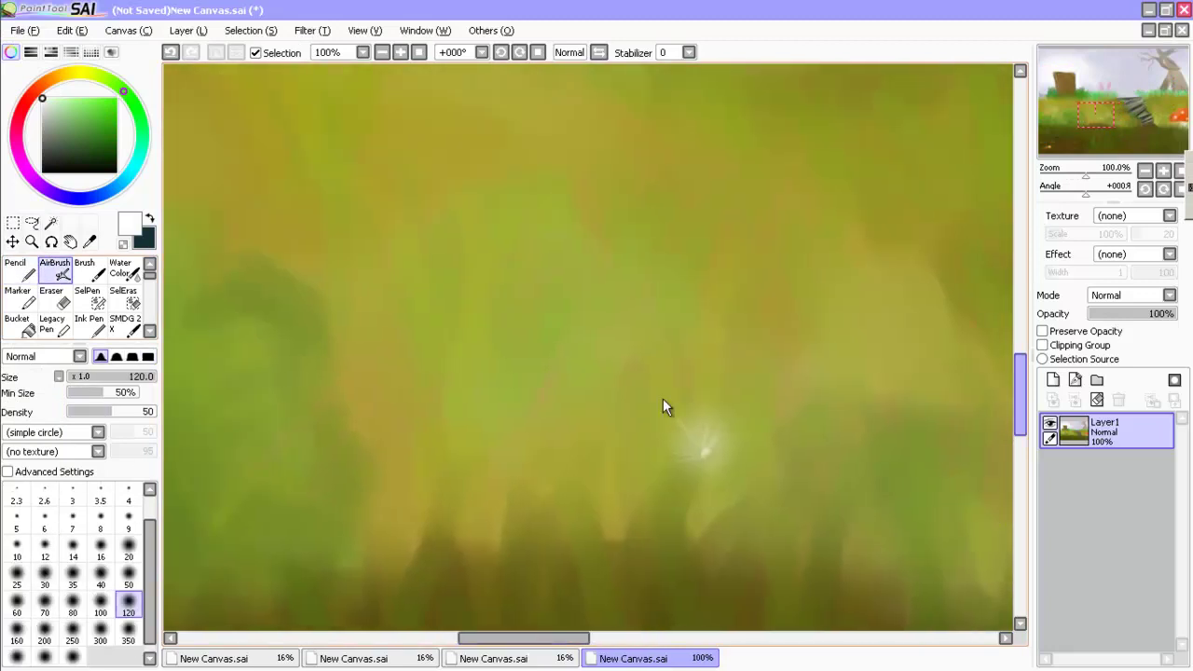
click(613, 325)
key(n)
key(v)
scroll(991, 457, down, 4)
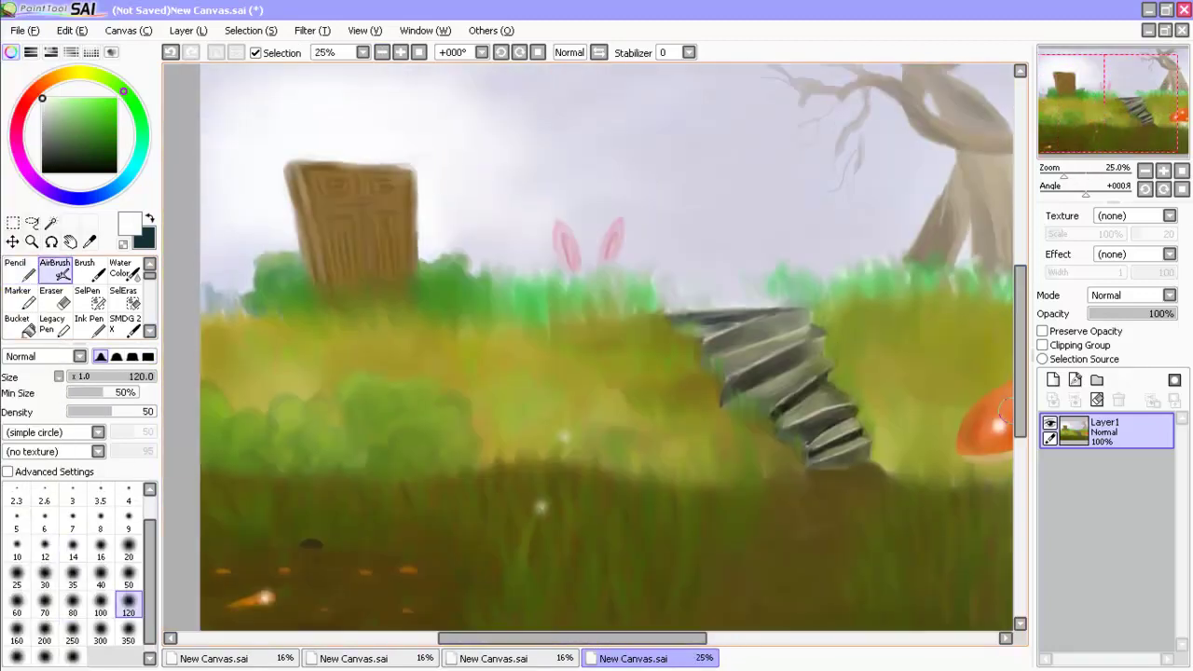
Paint a white sparkle with thin rays and a soft glow on the door's upper outer corner with the Pencil and AirBrush.
scroll(846, 311, up, 6)
scroll(820, 433, down, 6)
scroll(176, 292, up, 6)
alt+click(176, 293)
key(n)
mouse_move(313, 290)
mouse_down()
mouse_move(323, 300)
mouse_move(271, 373)
mouse_up()
drag(321, 303, 307, 387)
drag(326, 304, 373, 369)
key(v)
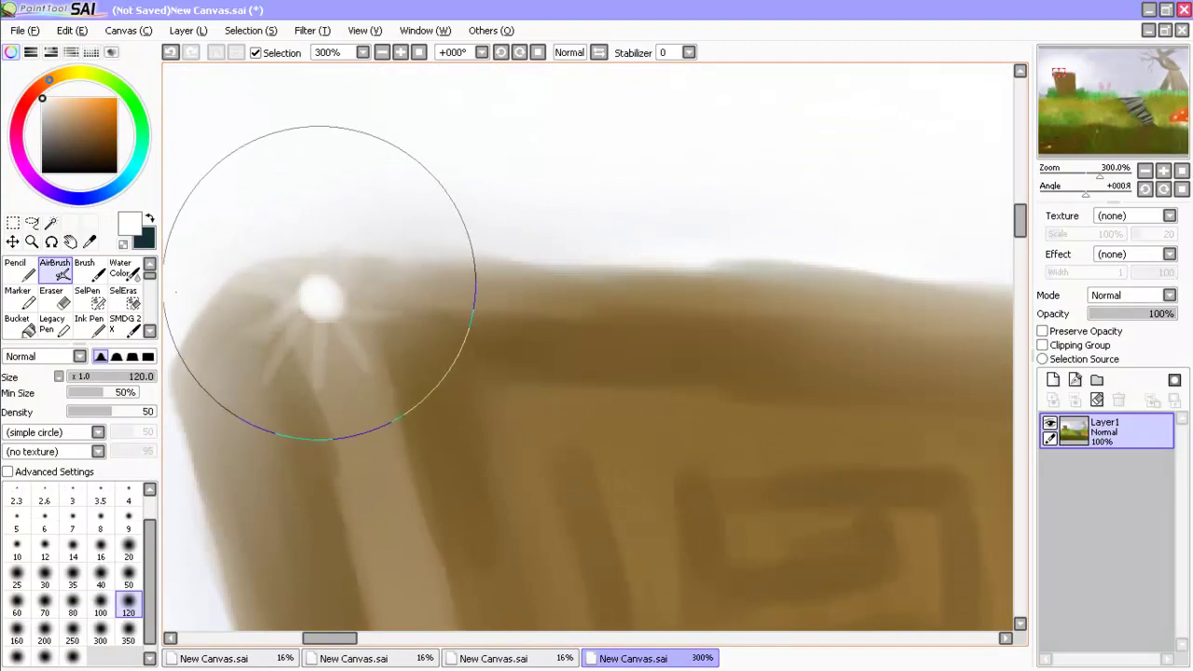
Paint a dark brown handle with two small side prongs near the bottom of the door using the Pencil at size 6.
mouse_move(709, 504)
mouse_down()
mouse_move(479, 588)
mouse_move(604, 360)
mouse_up()
click(111, 154)
key(n)
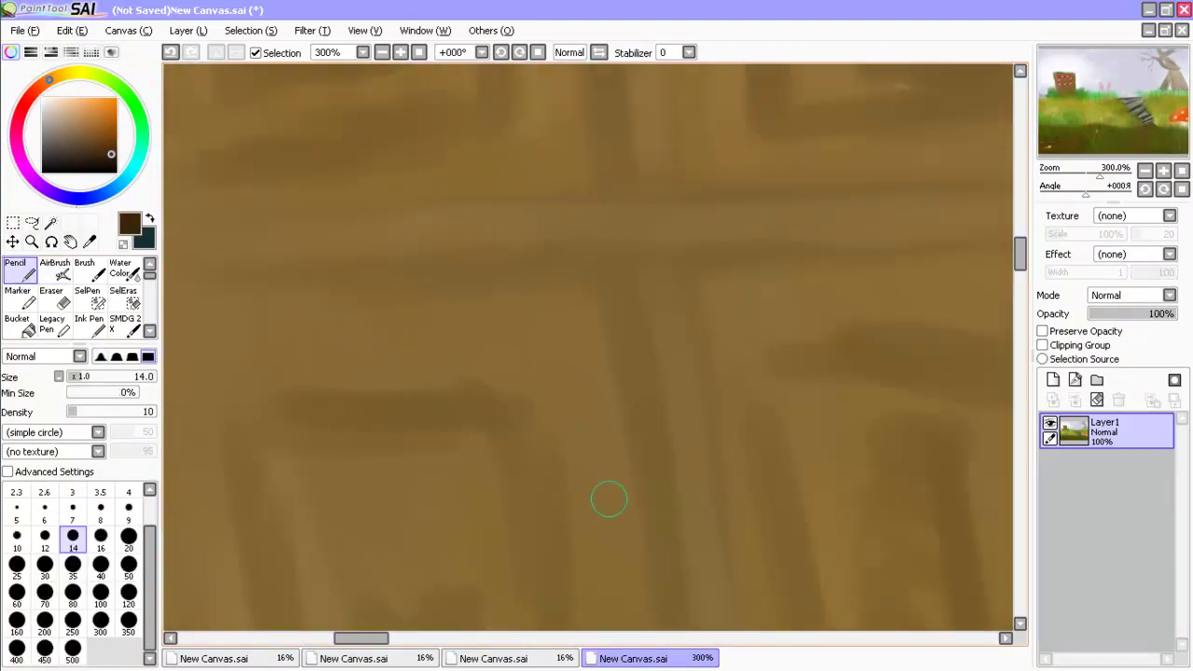
scroll(573, 213, down, 5)
scroll(711, 301, up, 6)
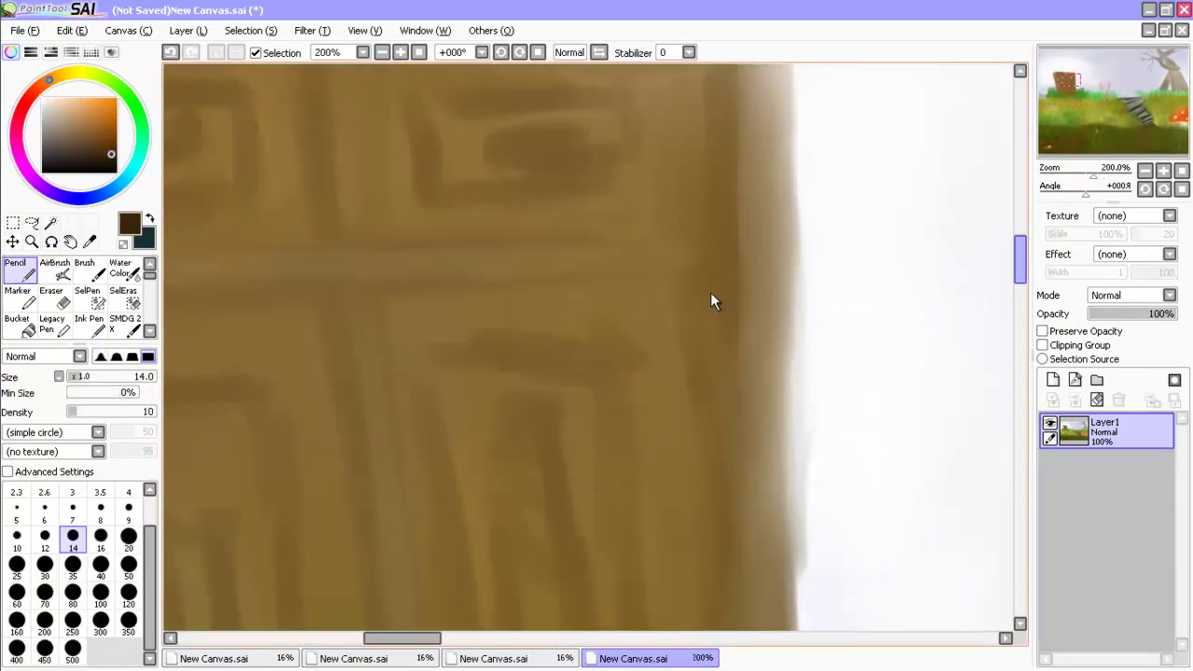
click(45, 511)
mouse_move(666, 116)
mouse_down()
mouse_move(644, 154)
mouse_move(645, 131)
mouse_move(654, 214)
mouse_move(670, 145)
mouse_move(637, 238)
mouse_up()
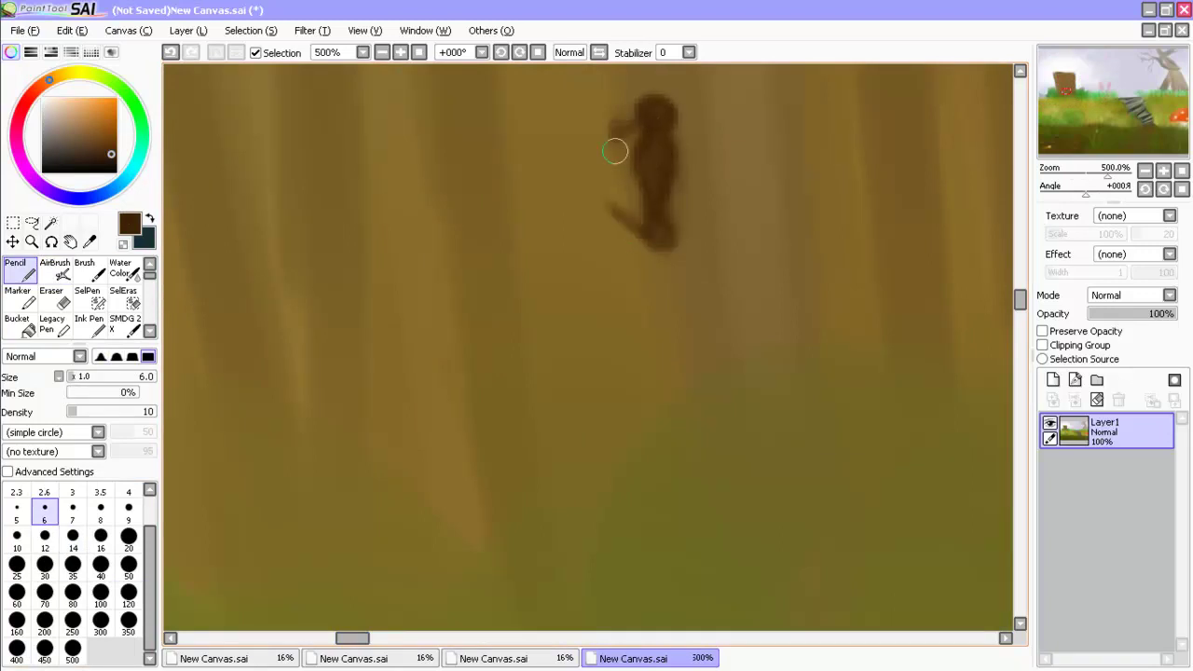
drag(616, 114, 612, 229)
Add a white highlight dot with fine rays to the middle of the door handle using the Pencil at size 2.3.
key(bracketleft)
key(bracketleft)
key(bracketleft)
key(bracketleft)
key(bracketleft)
key(bracketleft)
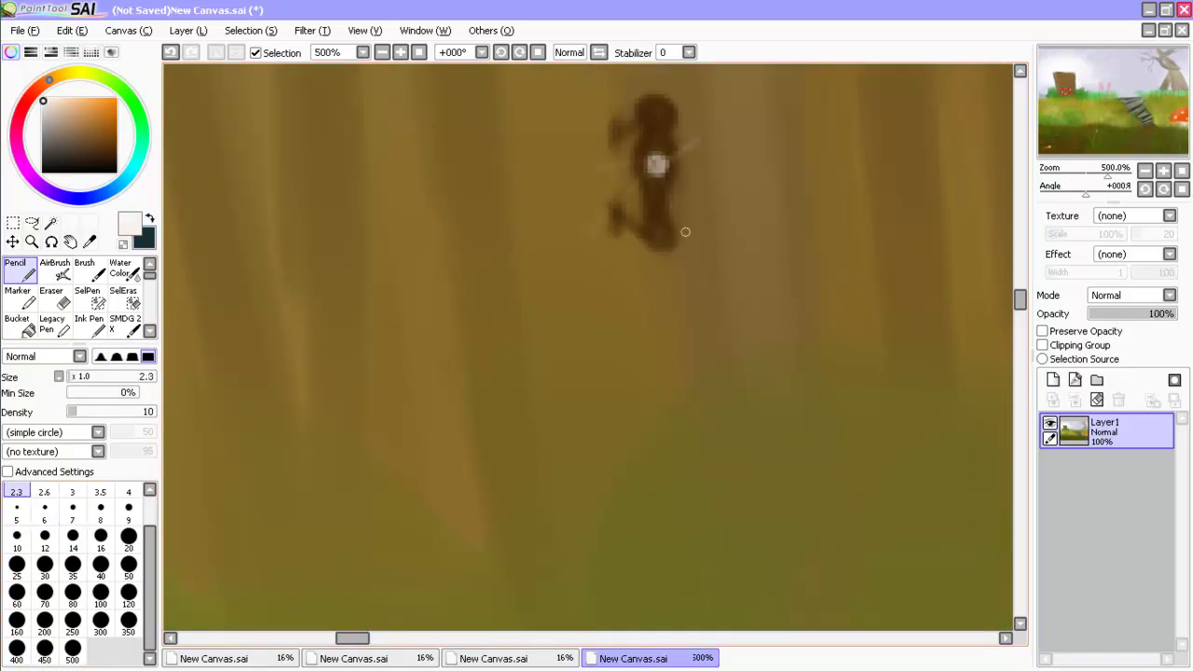
Add a soft white glow around the door handle's highlight with the AirBrush at size 40.
key(v)
key(bracketleft)
key(bracketleft)
key(bracketleft)
key(bracketleft)
key(bracketleft)
key(bracketleft)
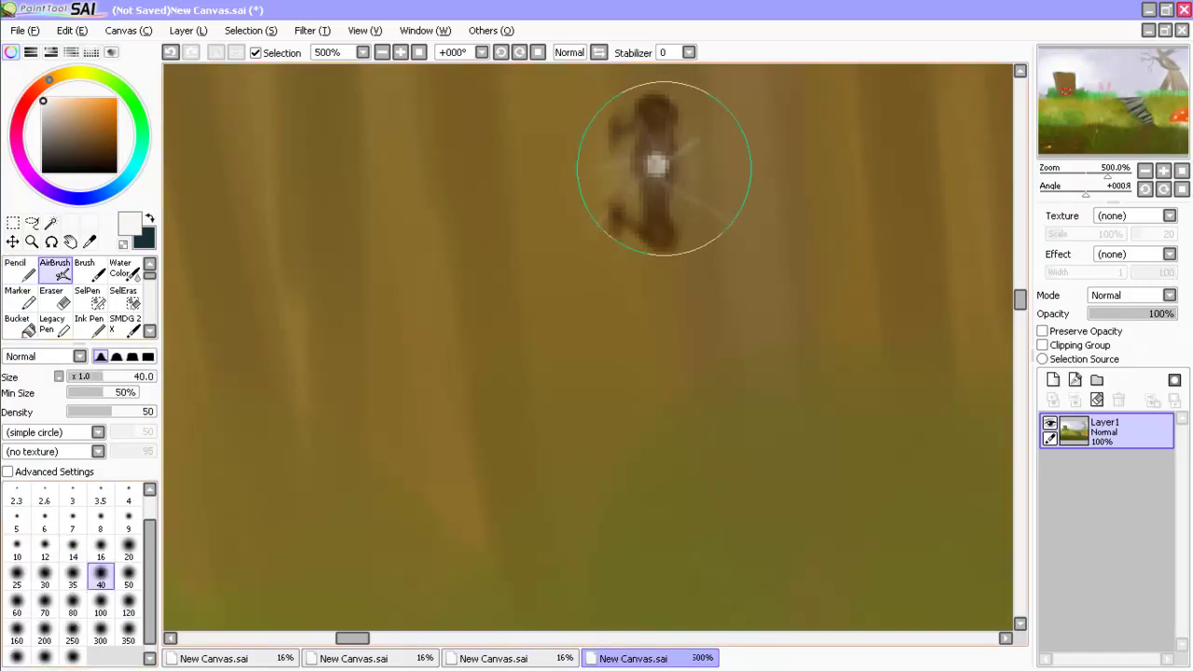
scroll(687, 88, down, 5)
scroll(621, 239, up, 4)
click(625, 241)
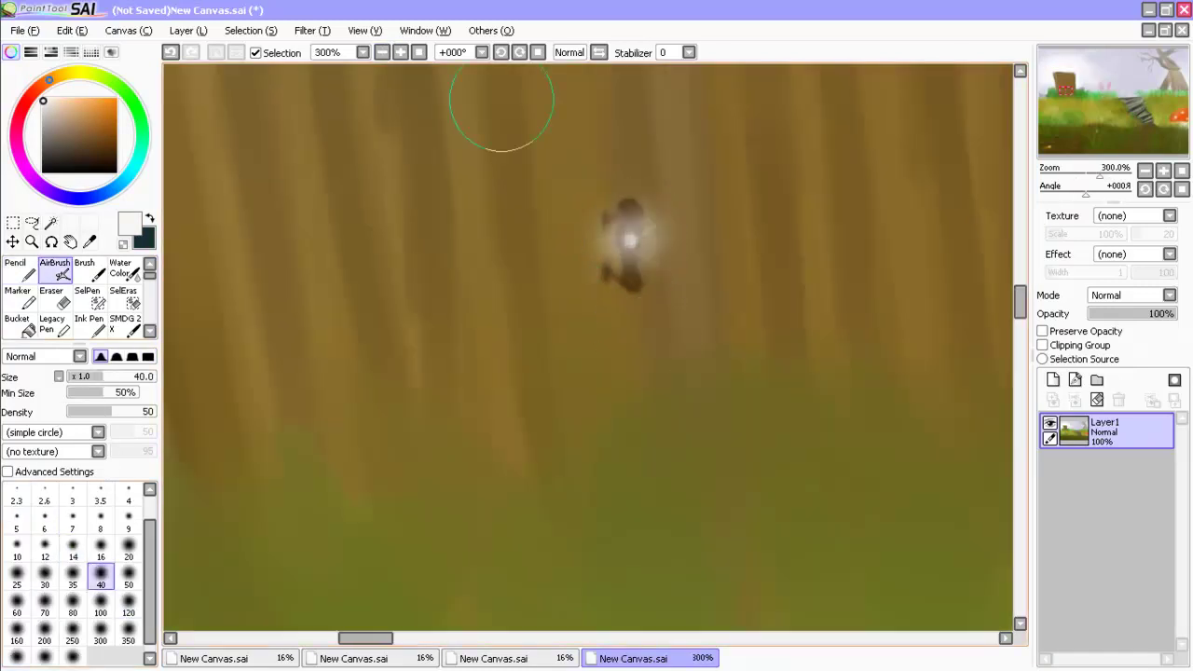
Shade the lower tree trunk and its root dark brown with the Brush at size 70 and pick a pale cream for highlights.
scroll(646, 329, down, 5)
scroll(611, 578, right, 3)
scroll(612, 587, up, 2)
alt+click(631, 333)
key(b)
click(45, 613)
mouse_move(606, 307)
mouse_down()
mouse_move(659, 373)
mouse_move(688, 382)
mouse_move(506, 200)
mouse_move(502, 113)
mouse_up()
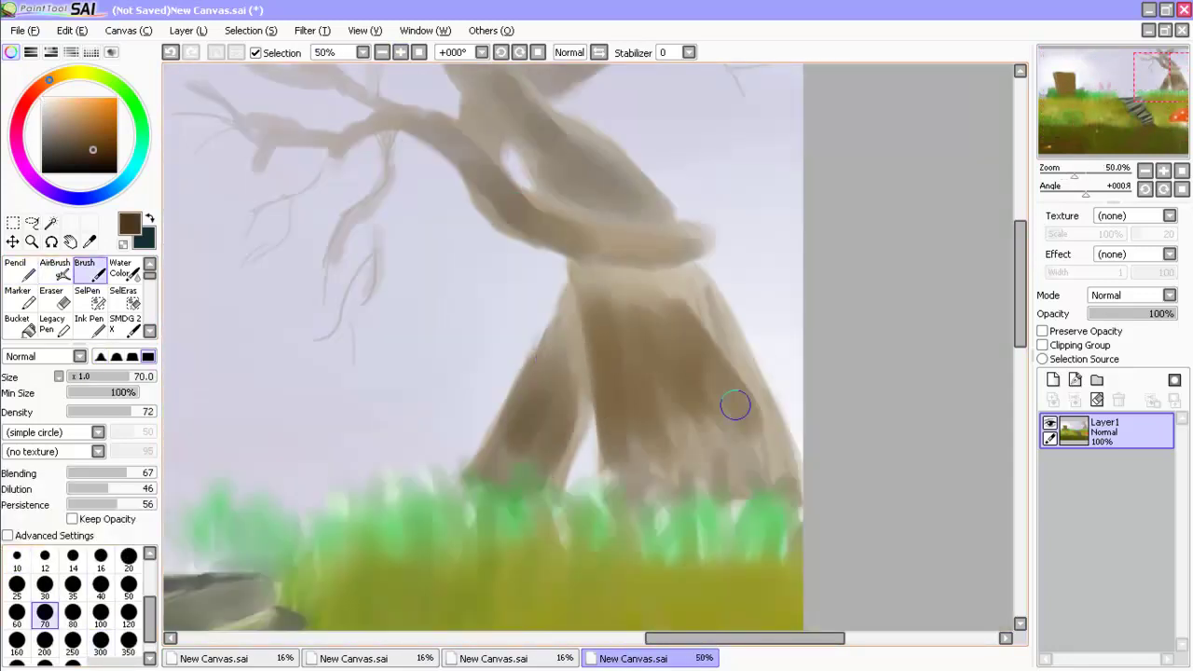
scroll(501, 113, up, 1)
alt+click(647, 315)
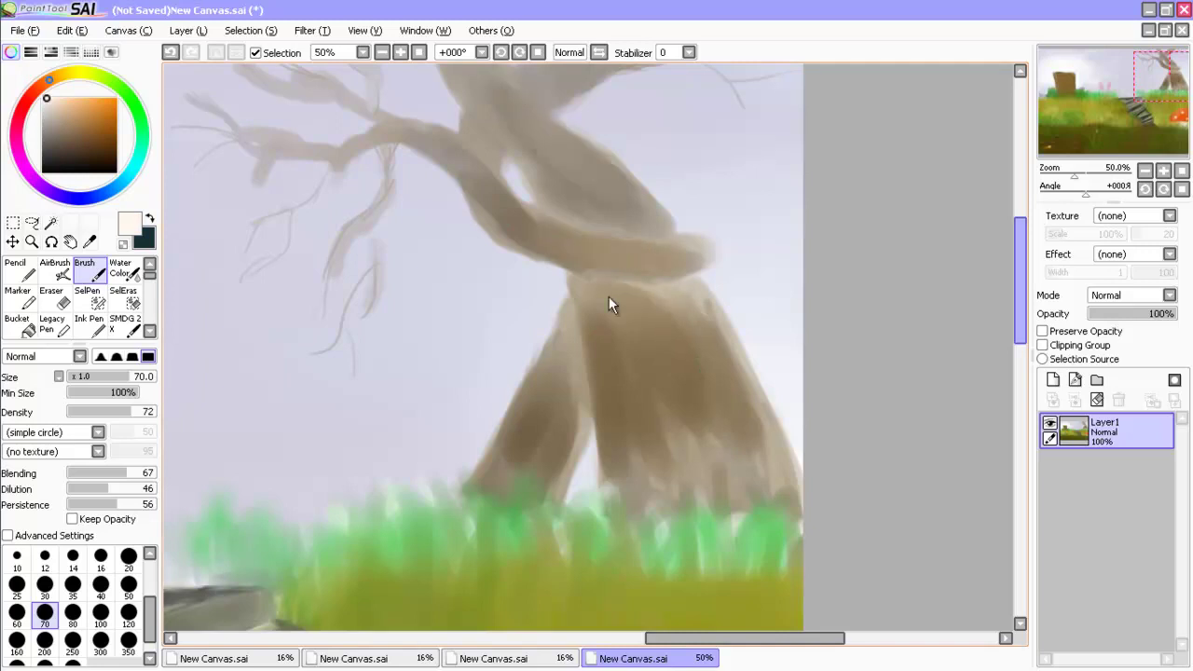
Paint dark bark lines along the twisted trunk and its roots with the Brush at size 14.
scroll(591, 269, up, 5)
key(bracketleft)
key(bracketleft)
key(bracketleft)
key(bracketleft)
key(bracketleft)
key(bracketleft)
key(bracketleft)
key(bracketleft)
key(bracketleft)
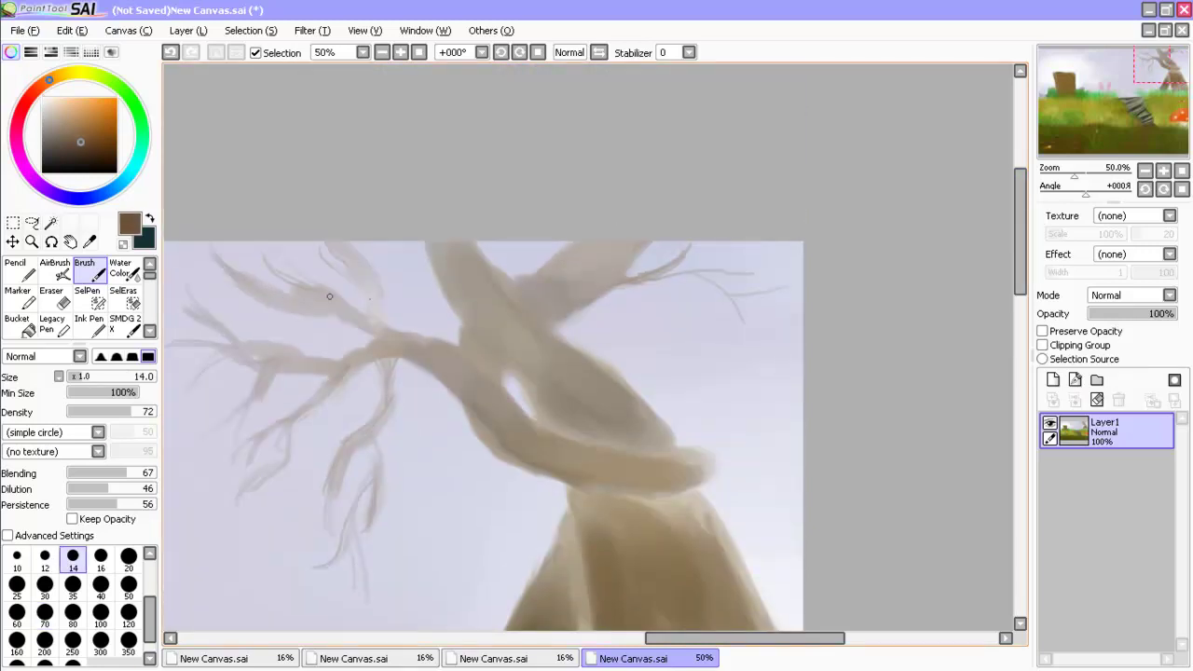
key(F10)
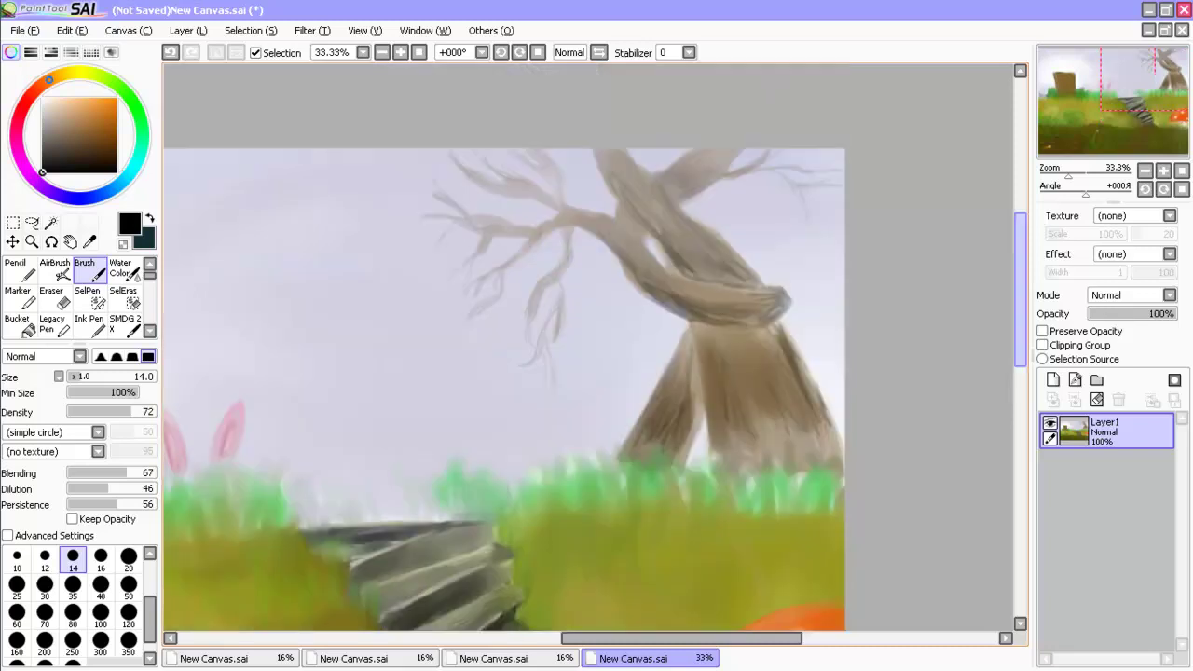
Darken the tree's thin branches with fine Brush strokes and undo the last stroke.
scroll(528, 217, up, 3)
drag(550, 308, 391, 391)
key(ctrl+z)
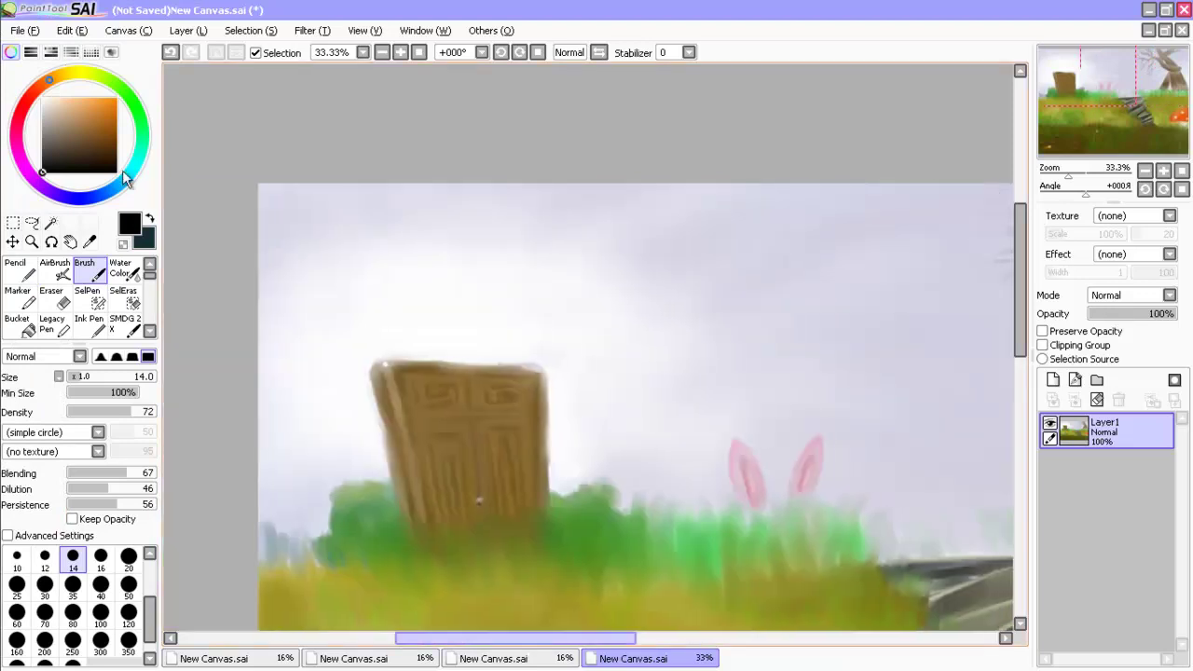
Pick a pale peach colour and set the Brush to size 50.
click(107, 151)
click(128, 584)
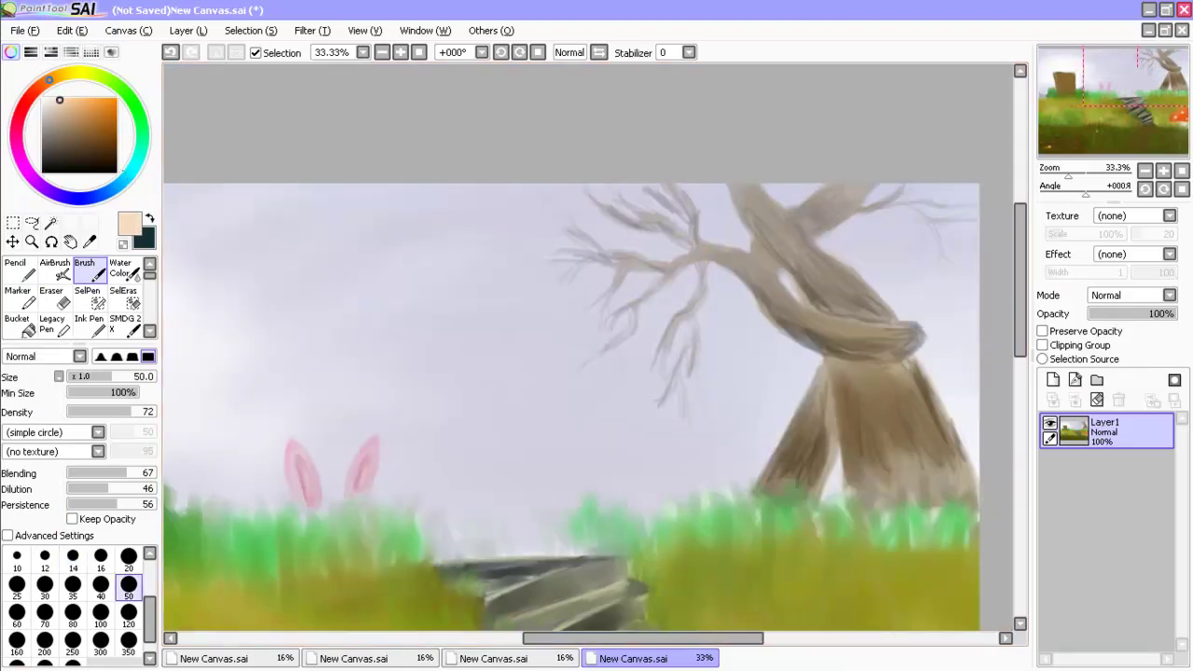